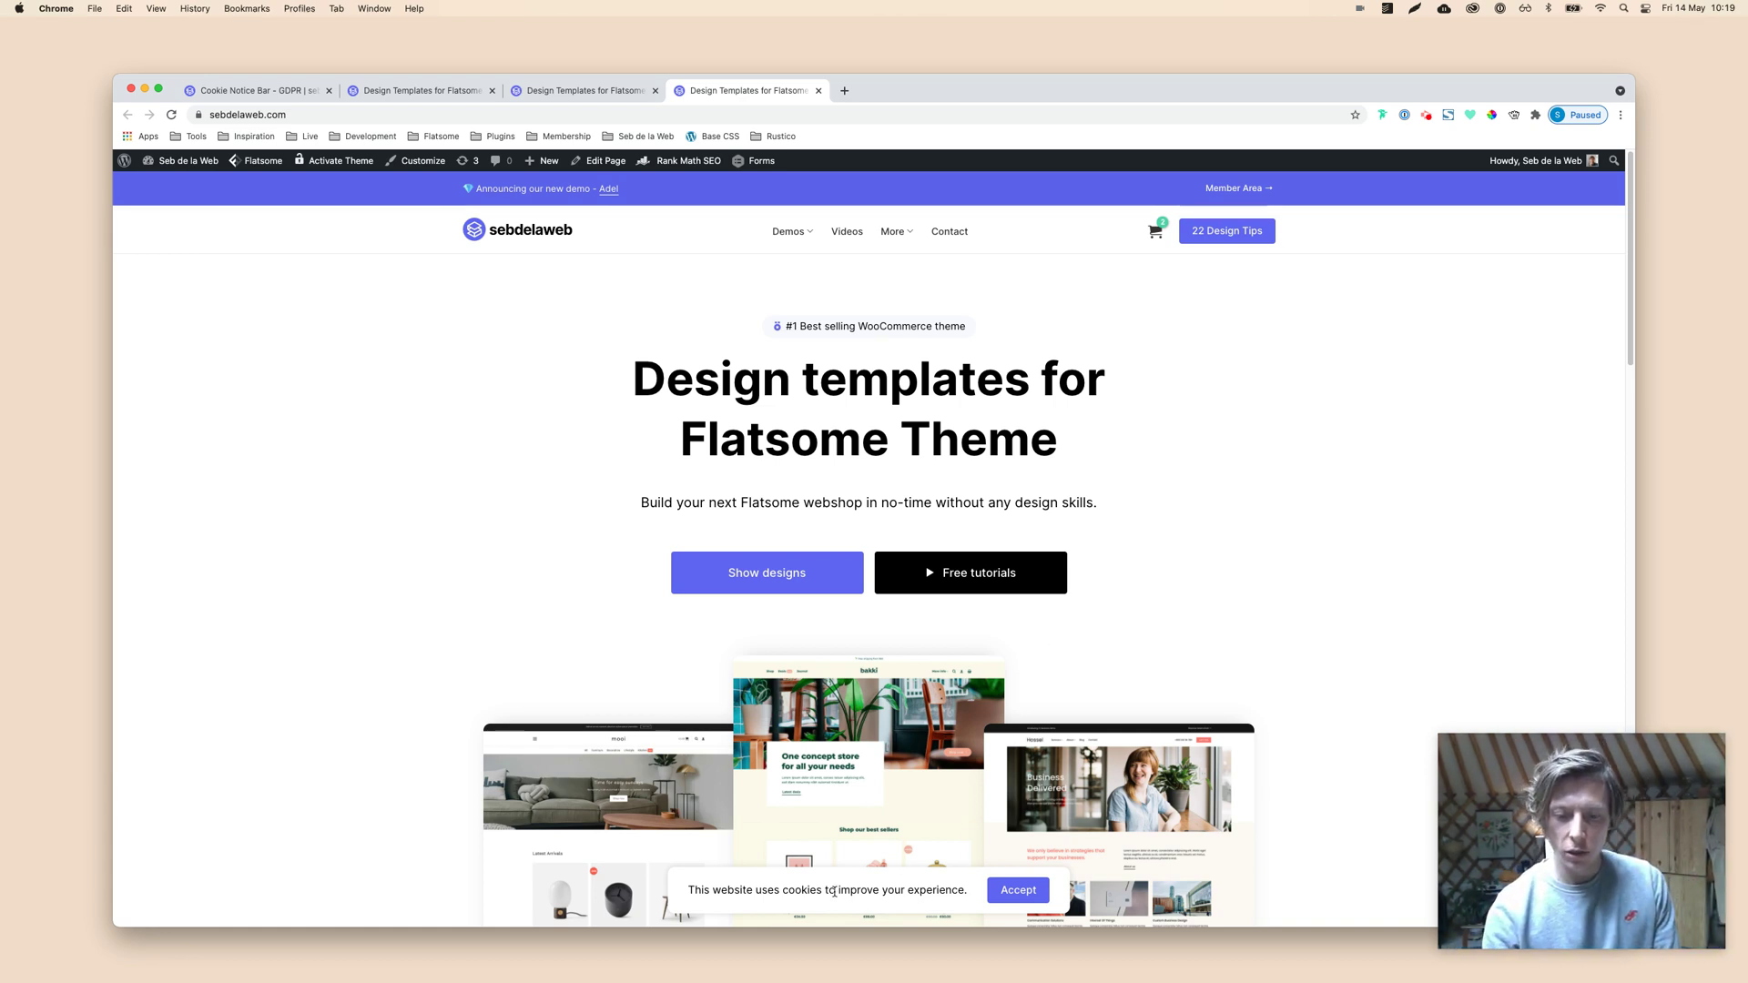
- Compare the full-width cookie bar tab with the compact cookie popup tab
scroll(834, 892, down, 2)
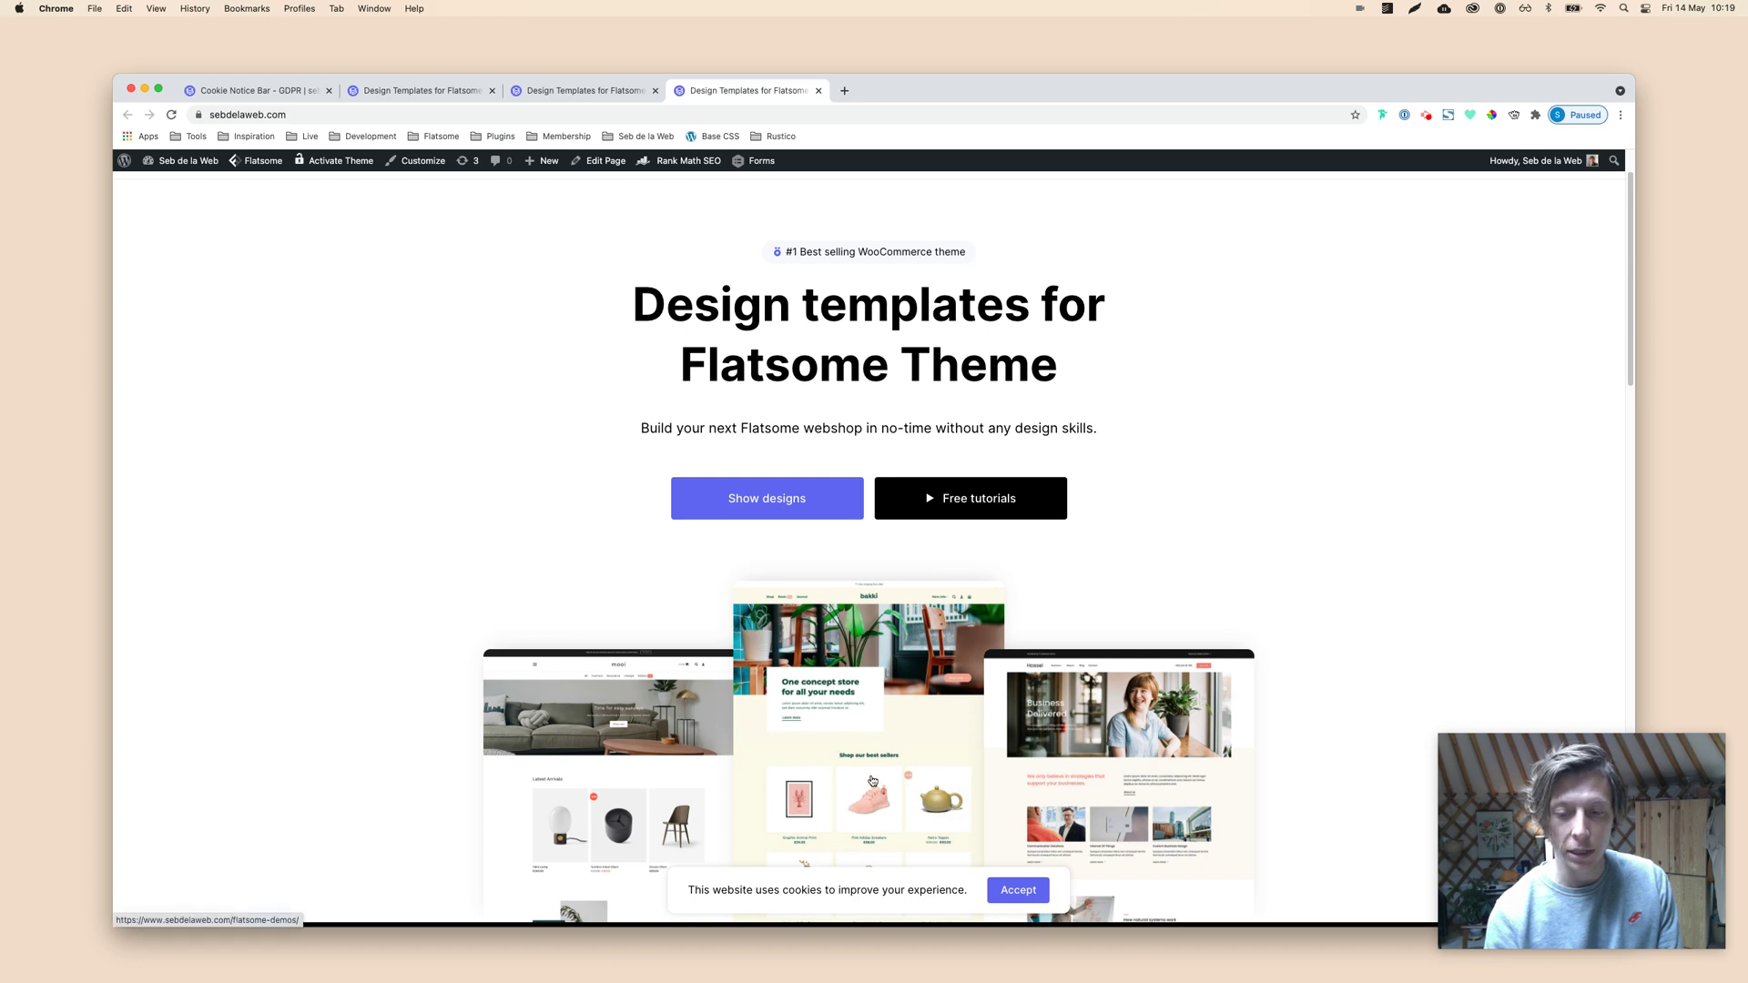
scroll(886, 756, up, 2)
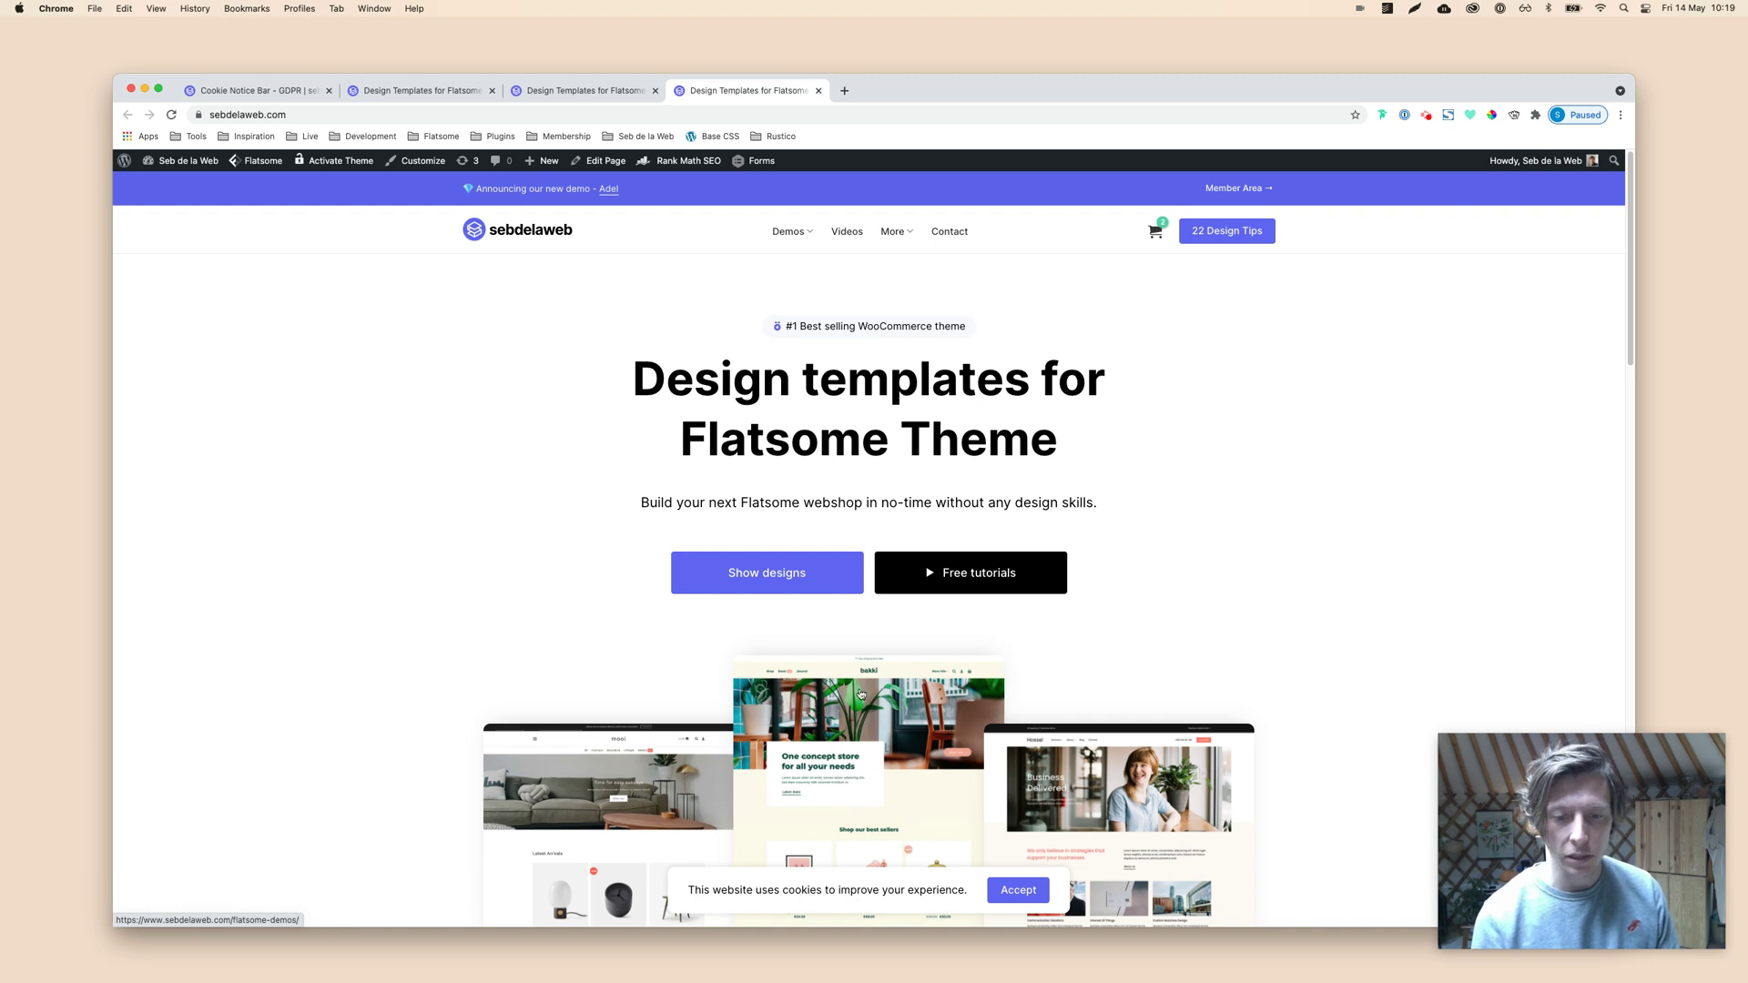
click(605, 90)
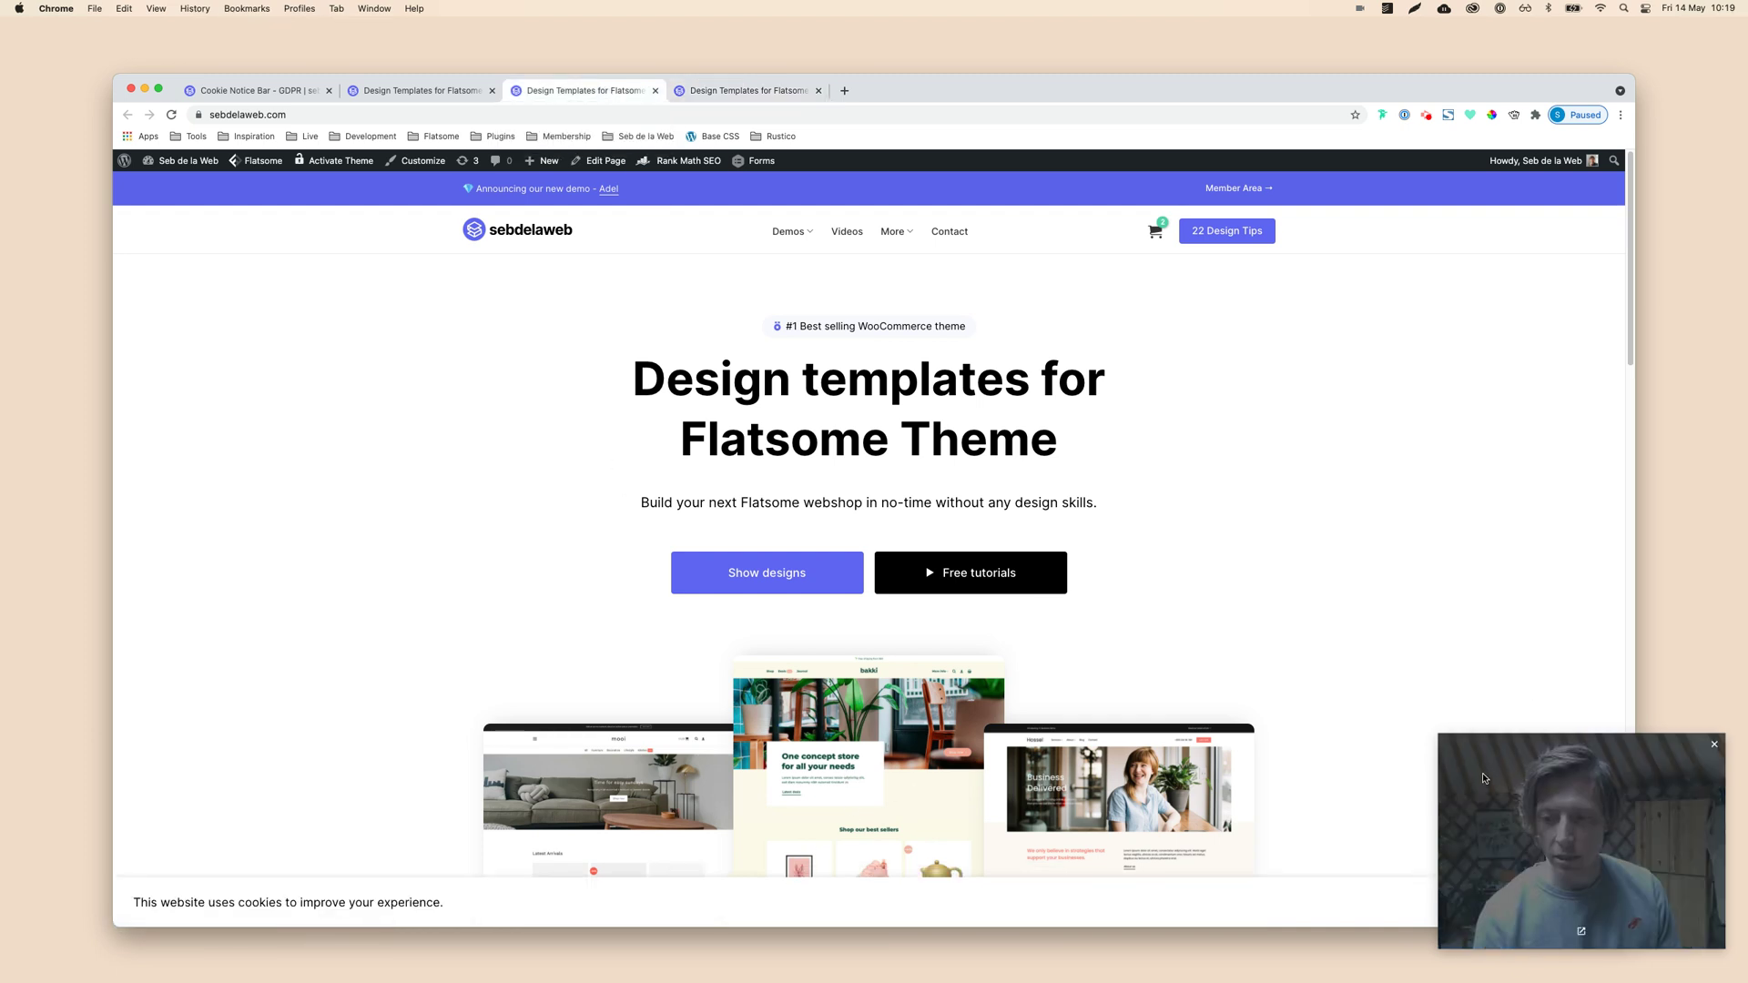
drag(1485, 781, 1193, 450)
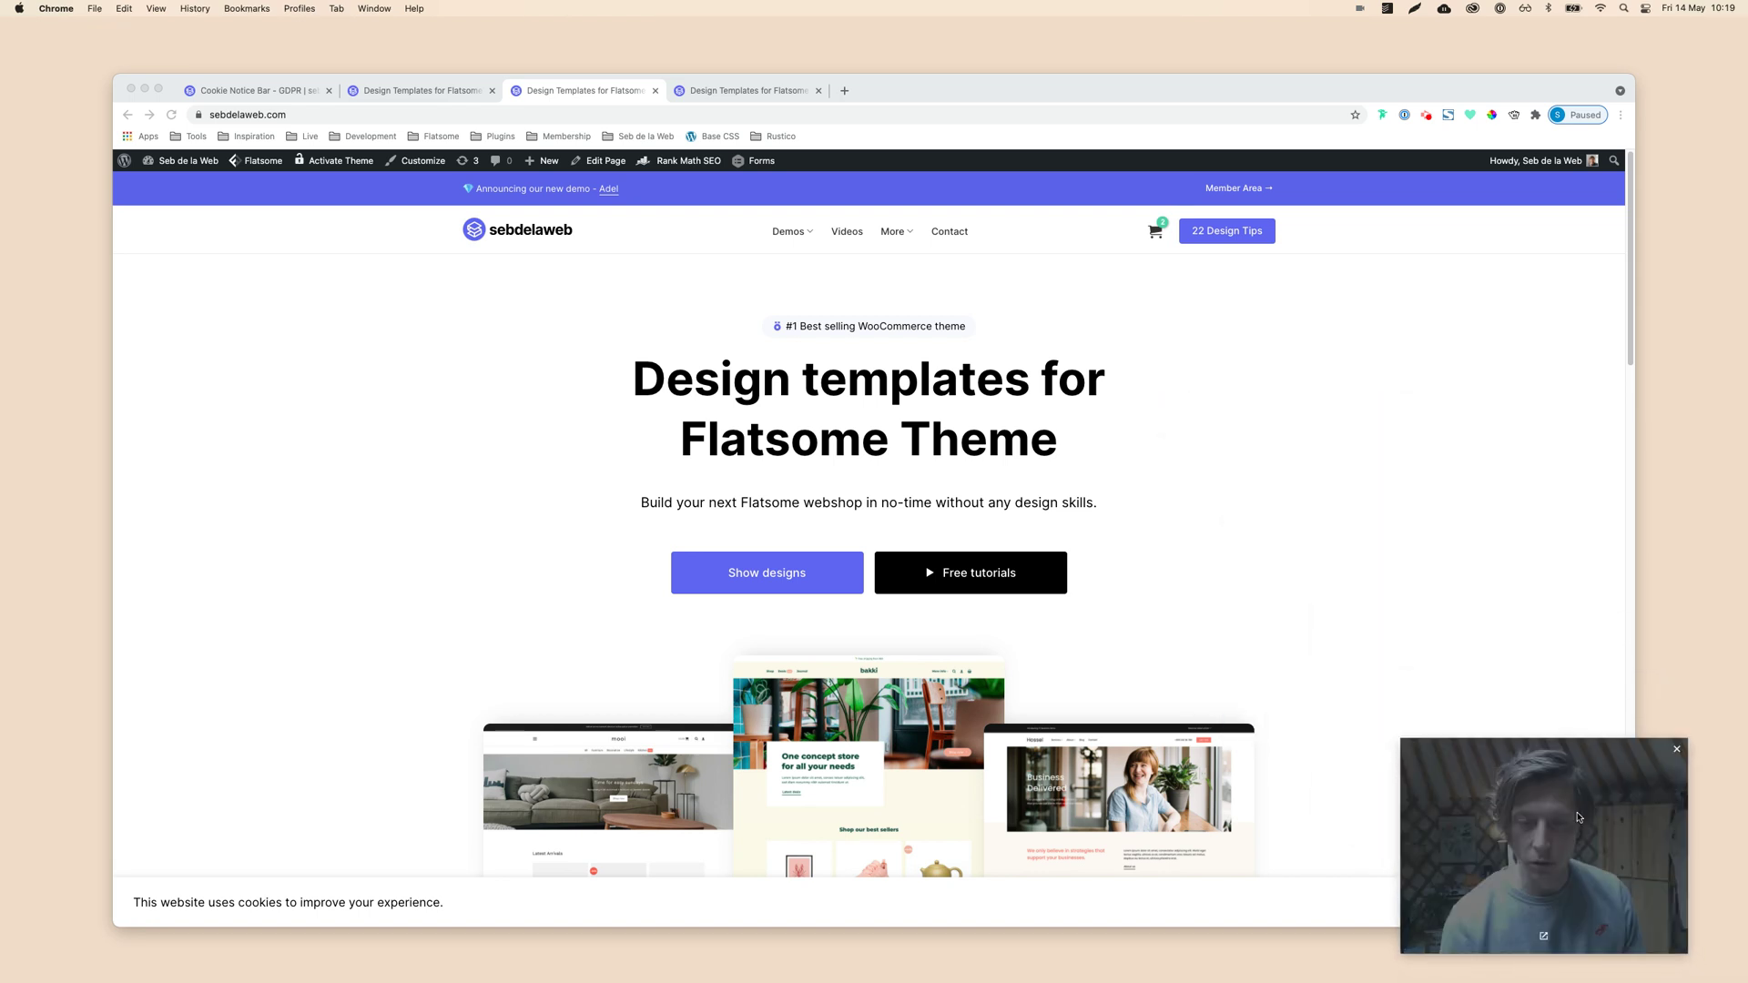
click(733, 91)
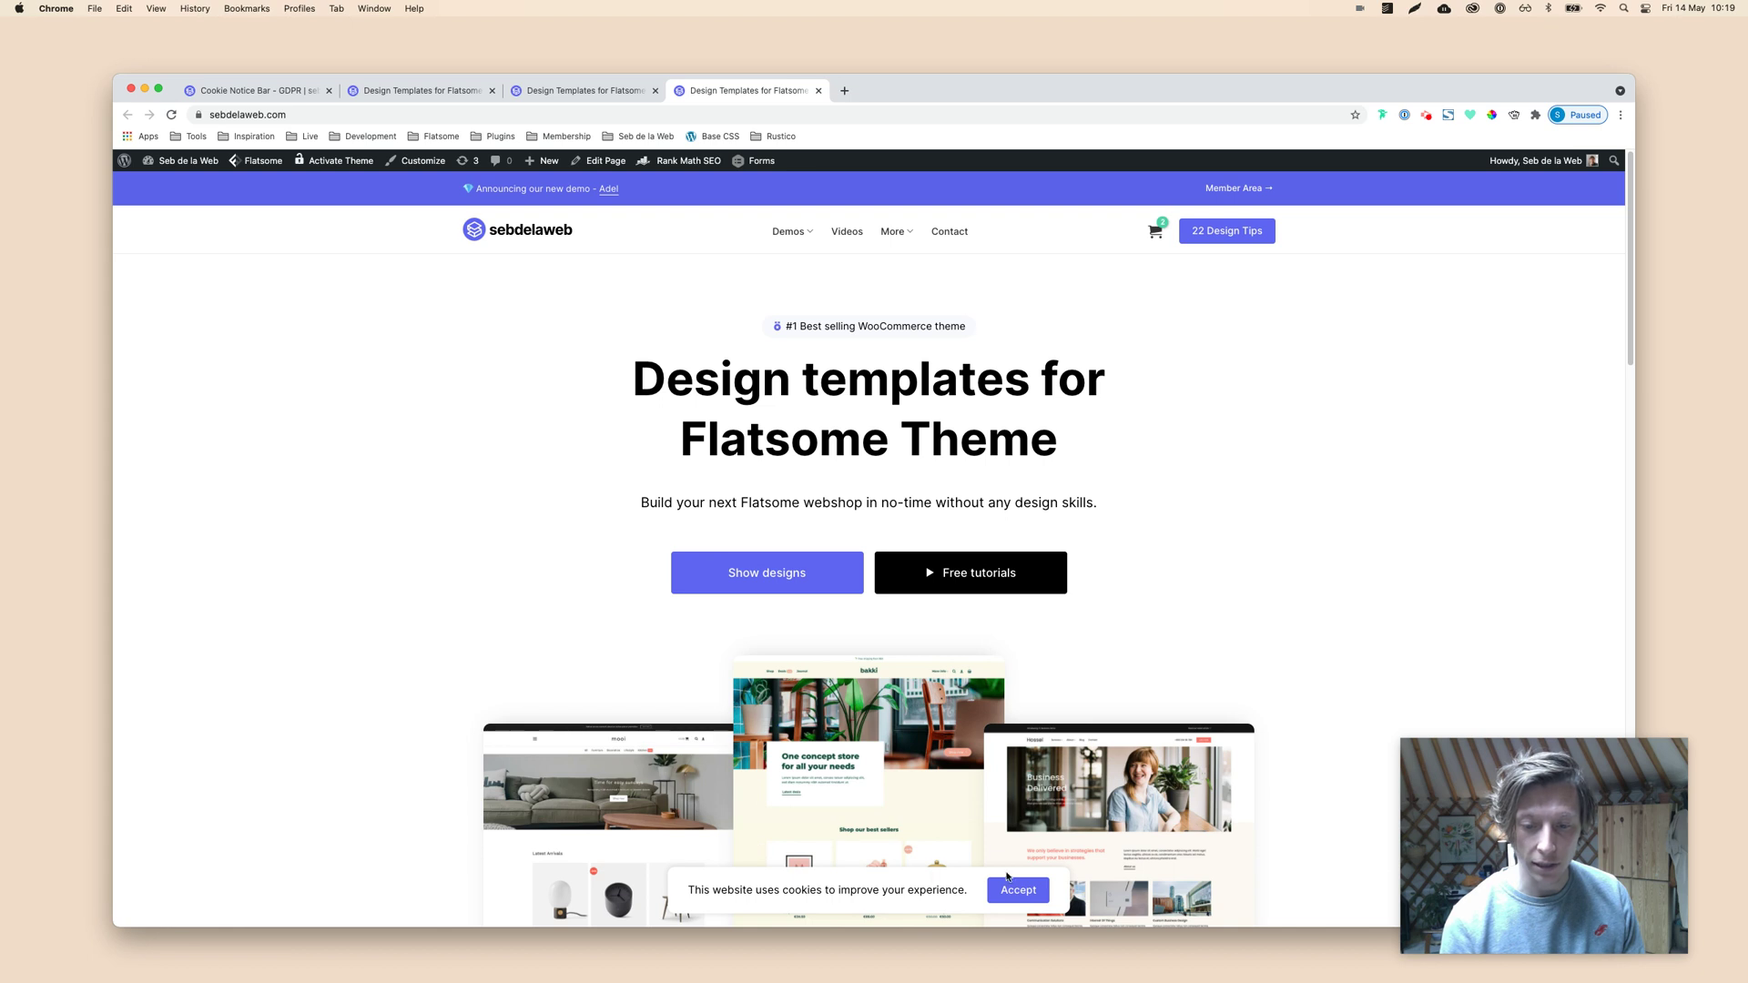
scroll(899, 743, down, 6)
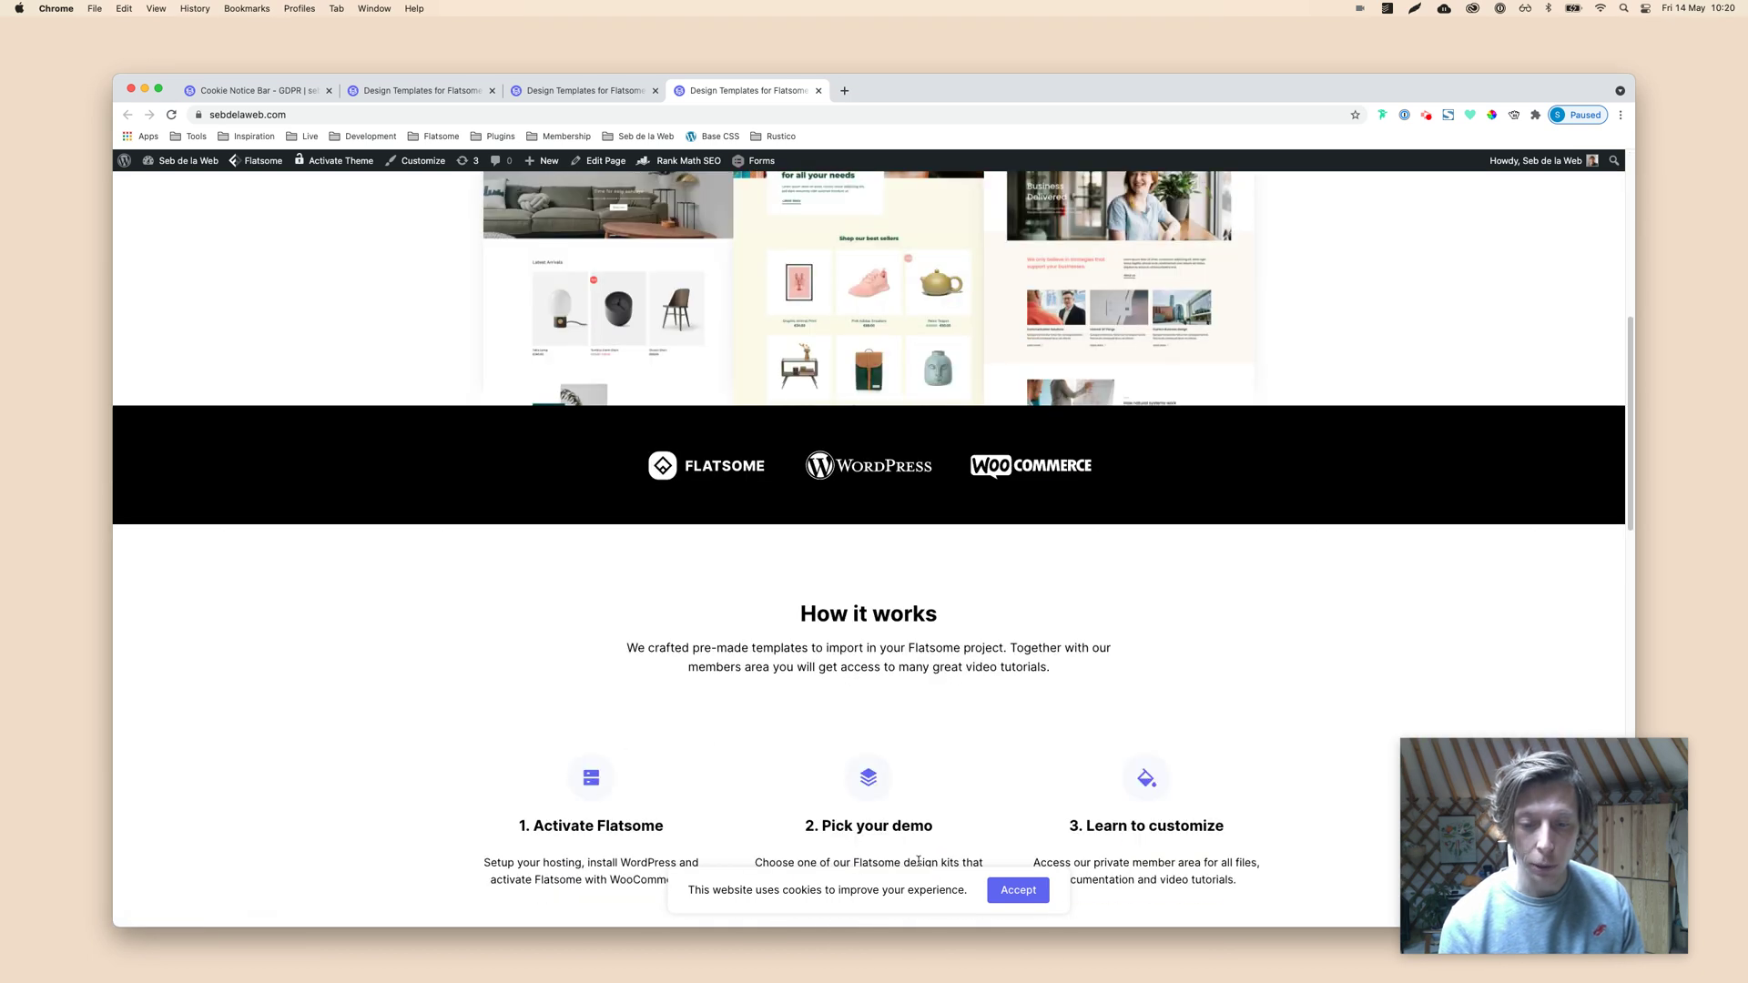
scroll(915, 798, up, 8)
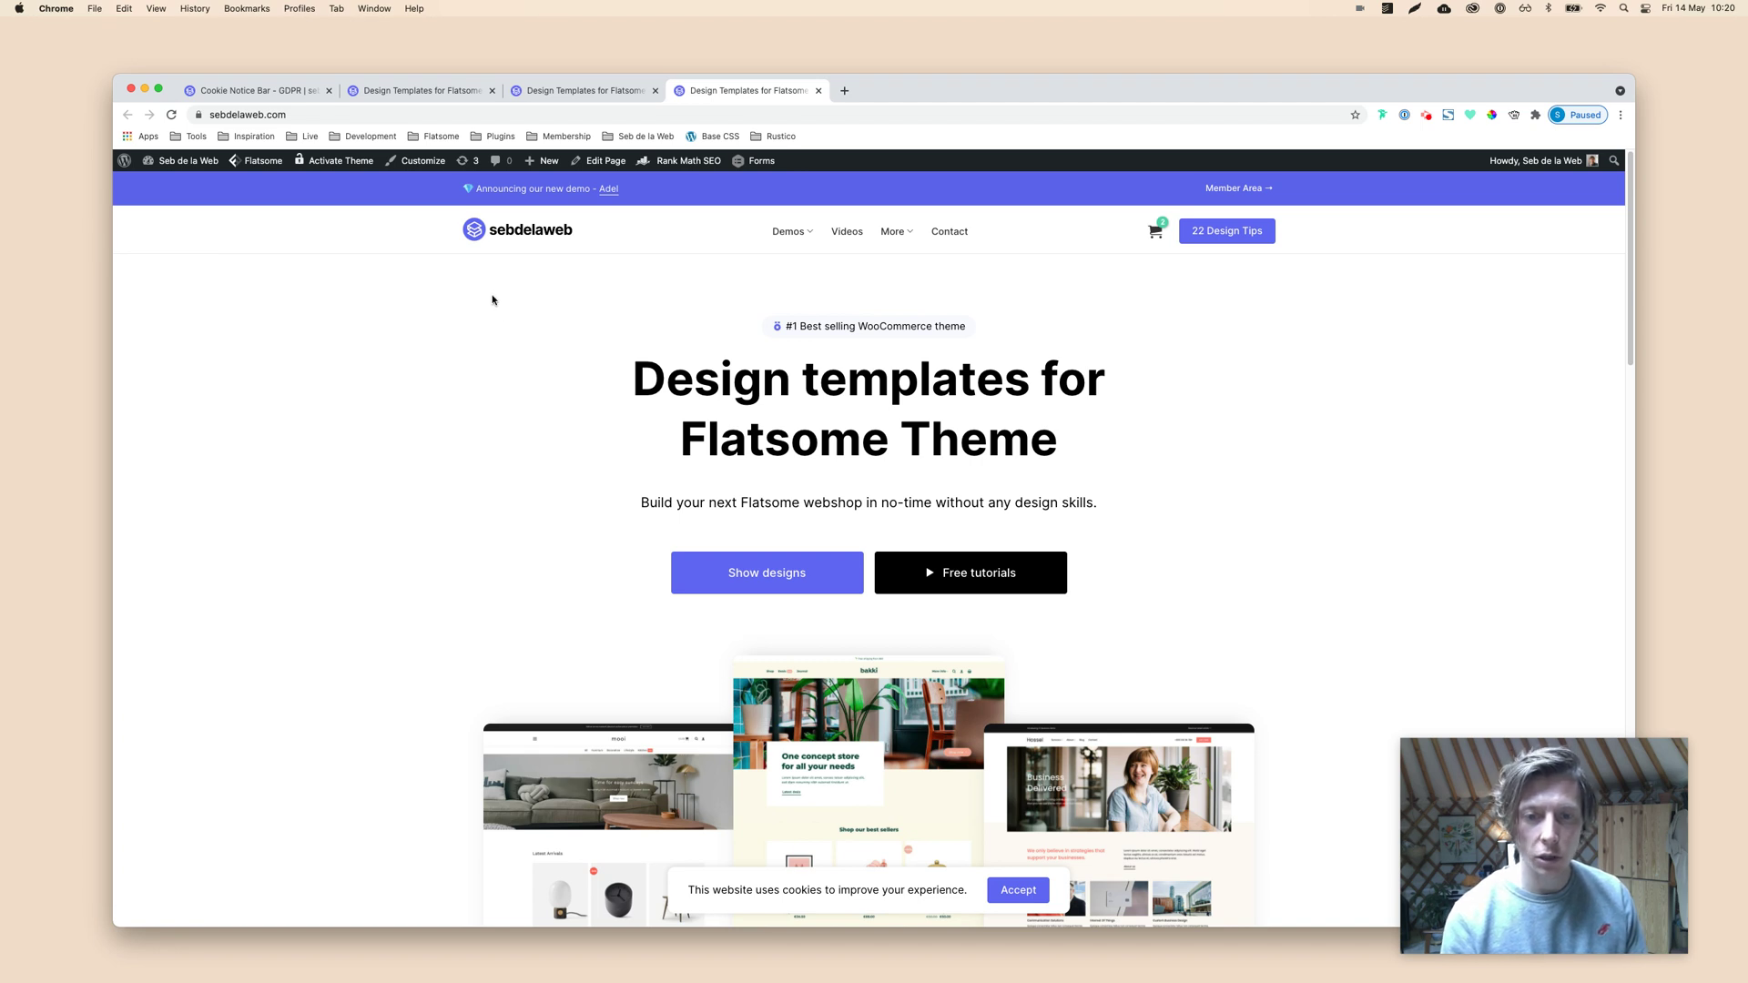
- Scroll through the cookie CSS in the members post, then go to the homepage tab without a notice
click(255, 101)
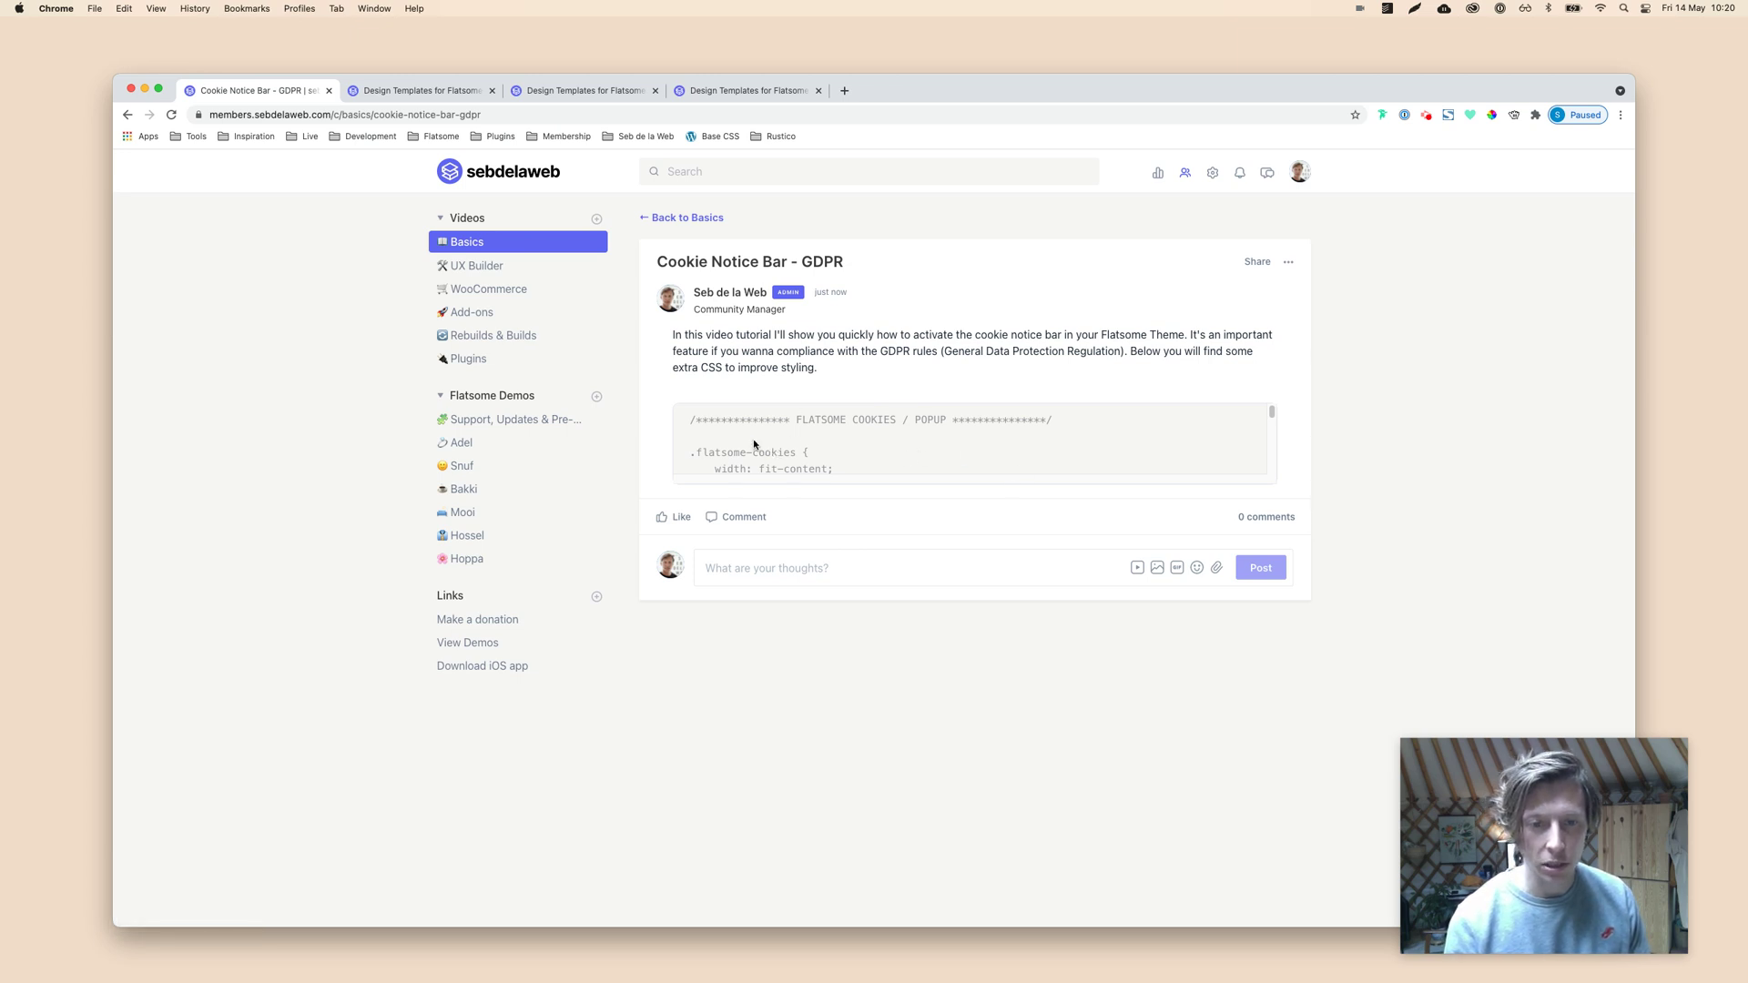
scroll(1092, 446, down, 5)
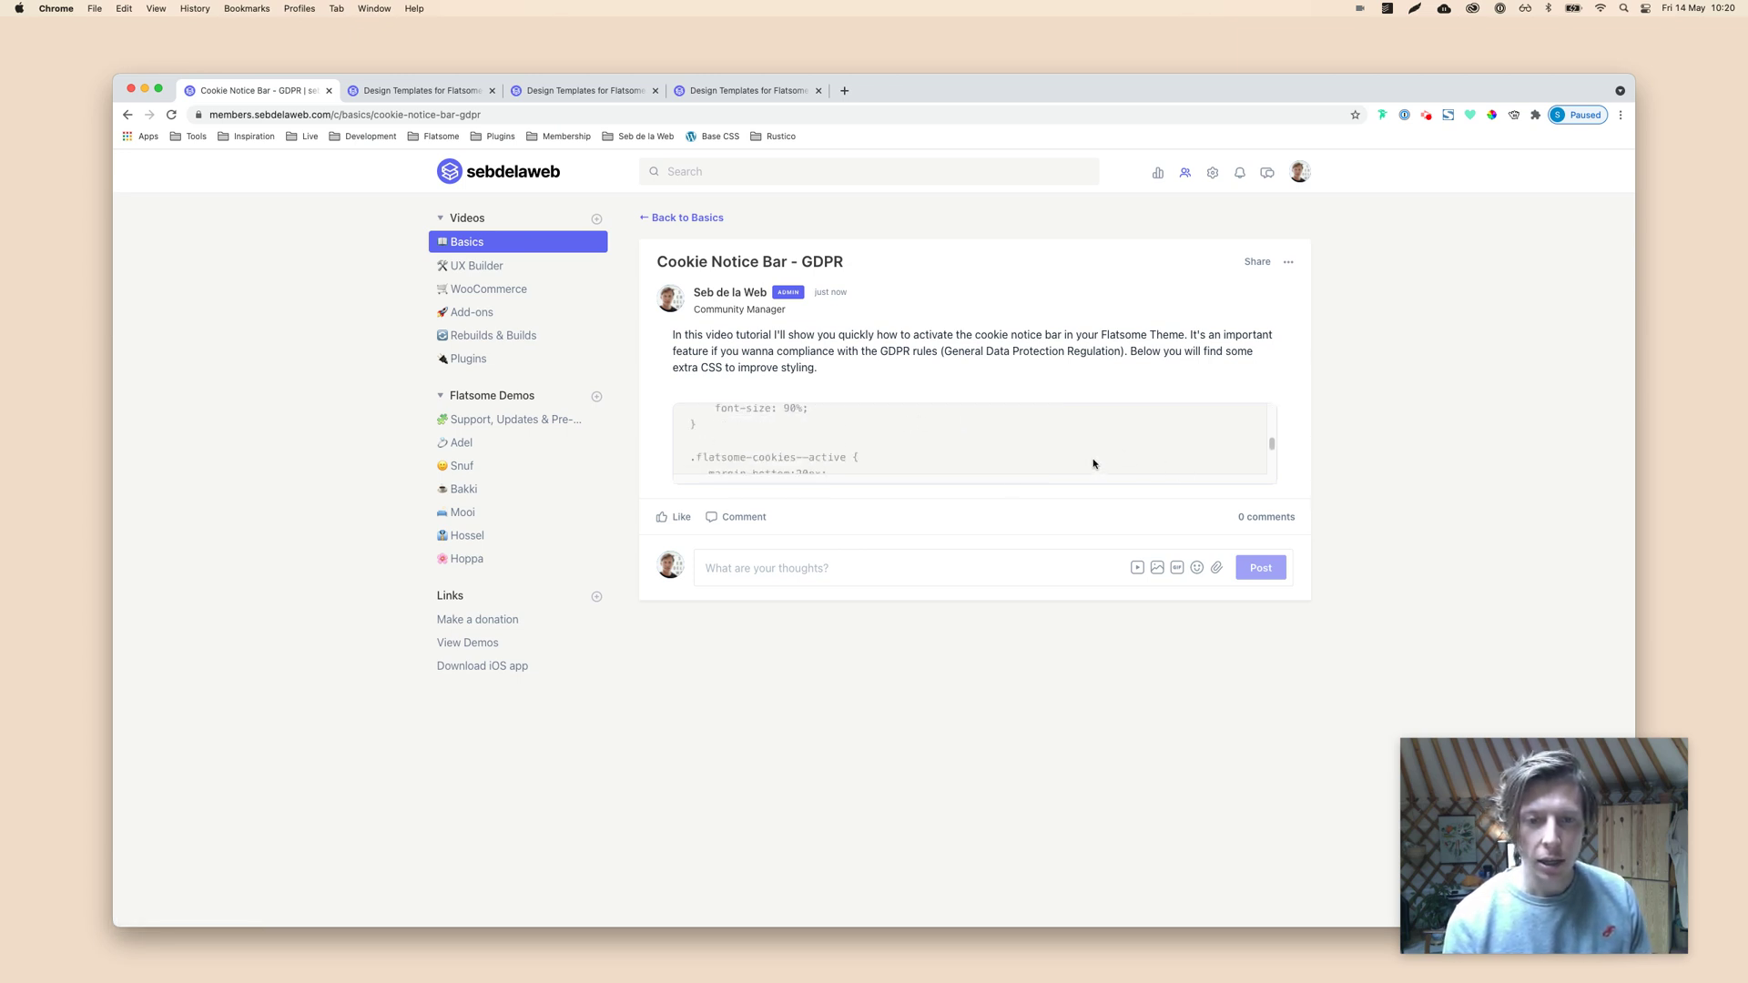
scroll(1092, 460, down, 5)
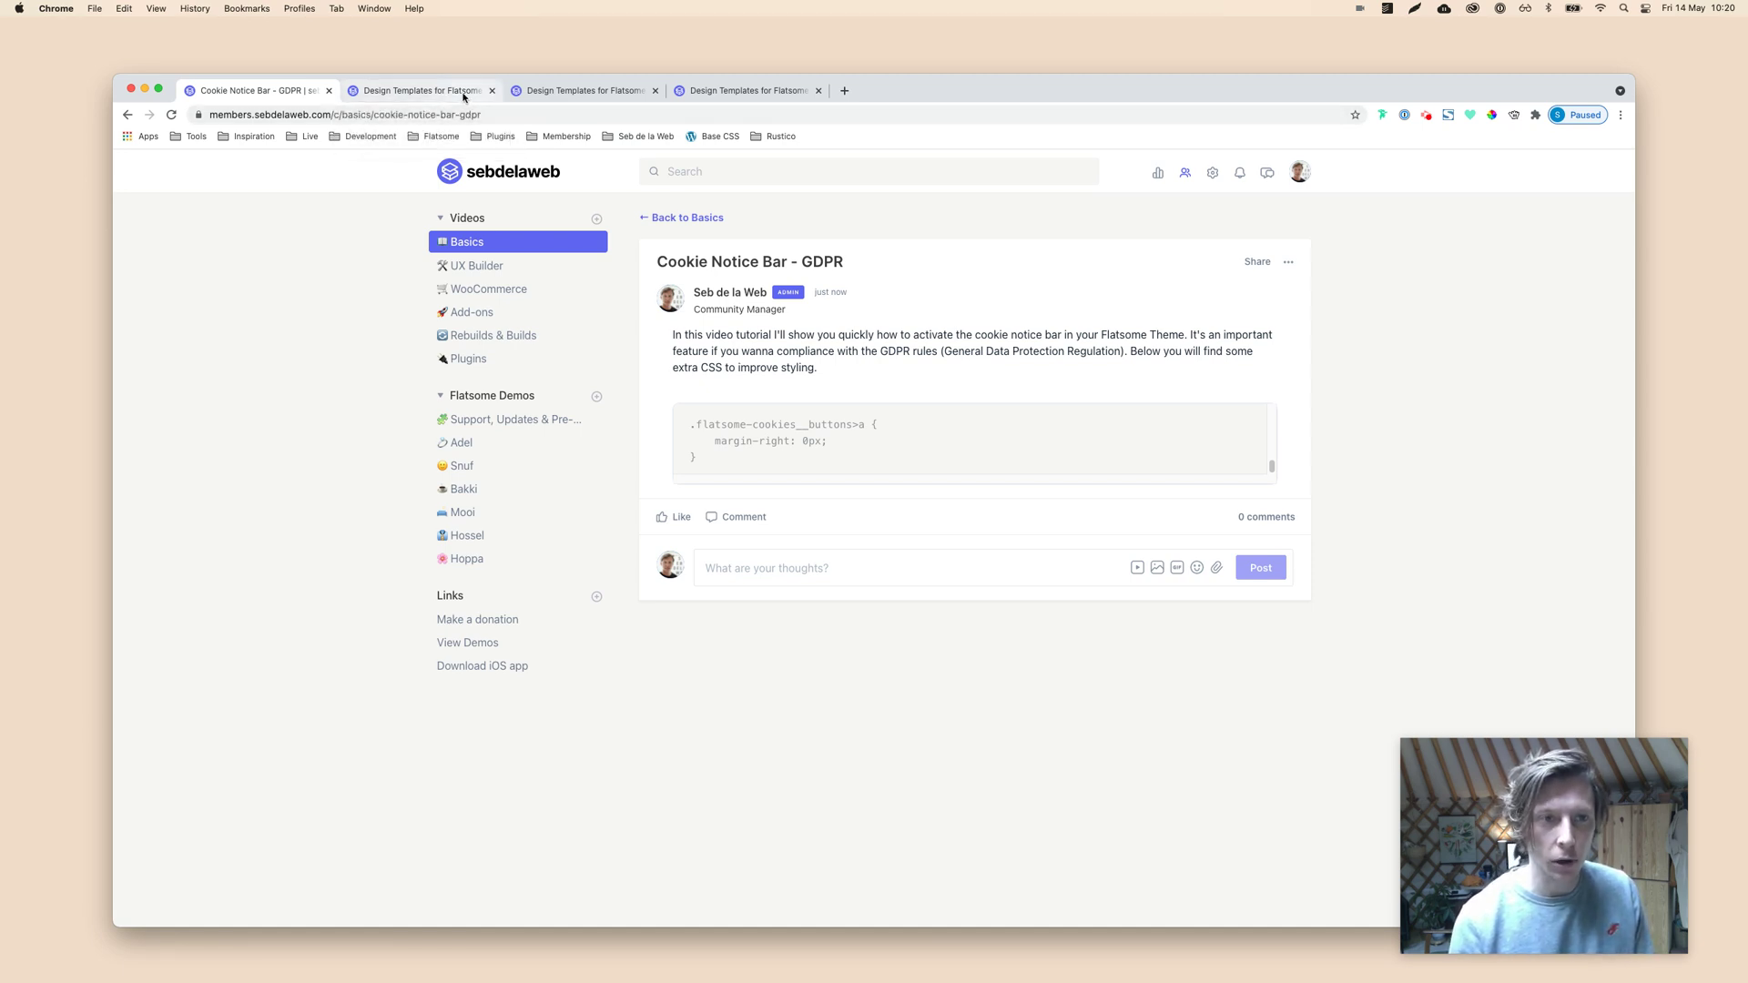
click(473, 92)
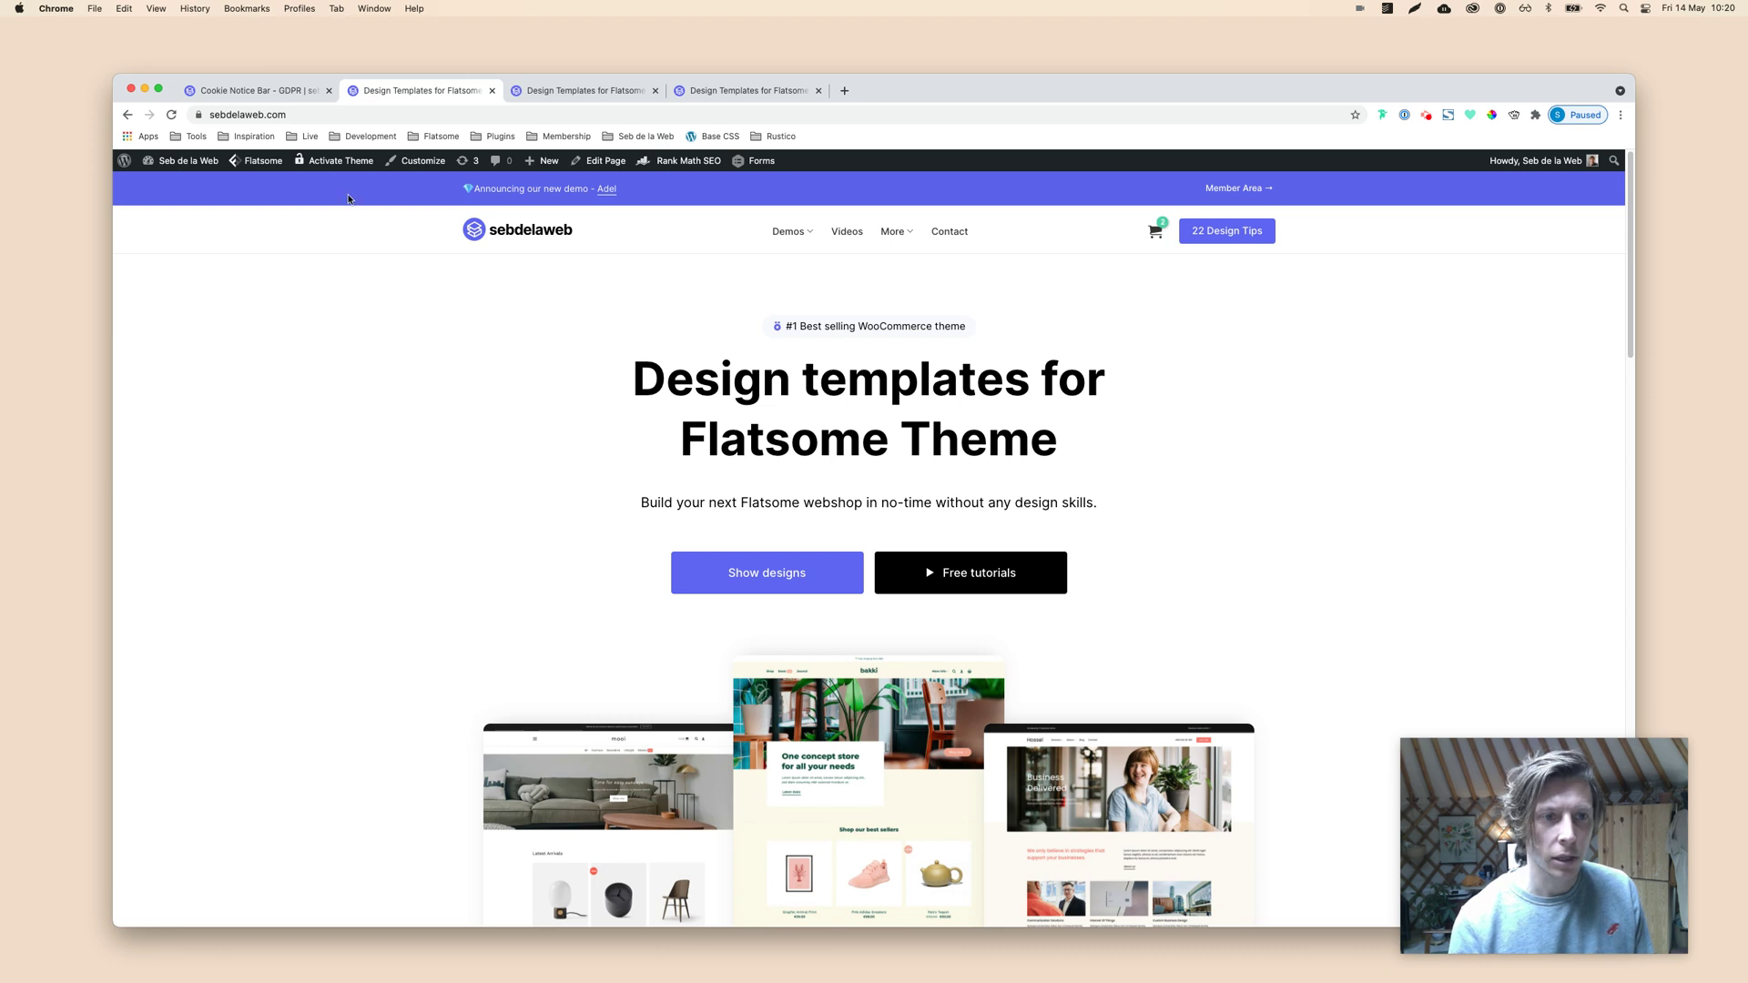
- Tick 'Enable cookie notice' in Flatsome Theme Options > Notifications
mouse_move(263, 161)
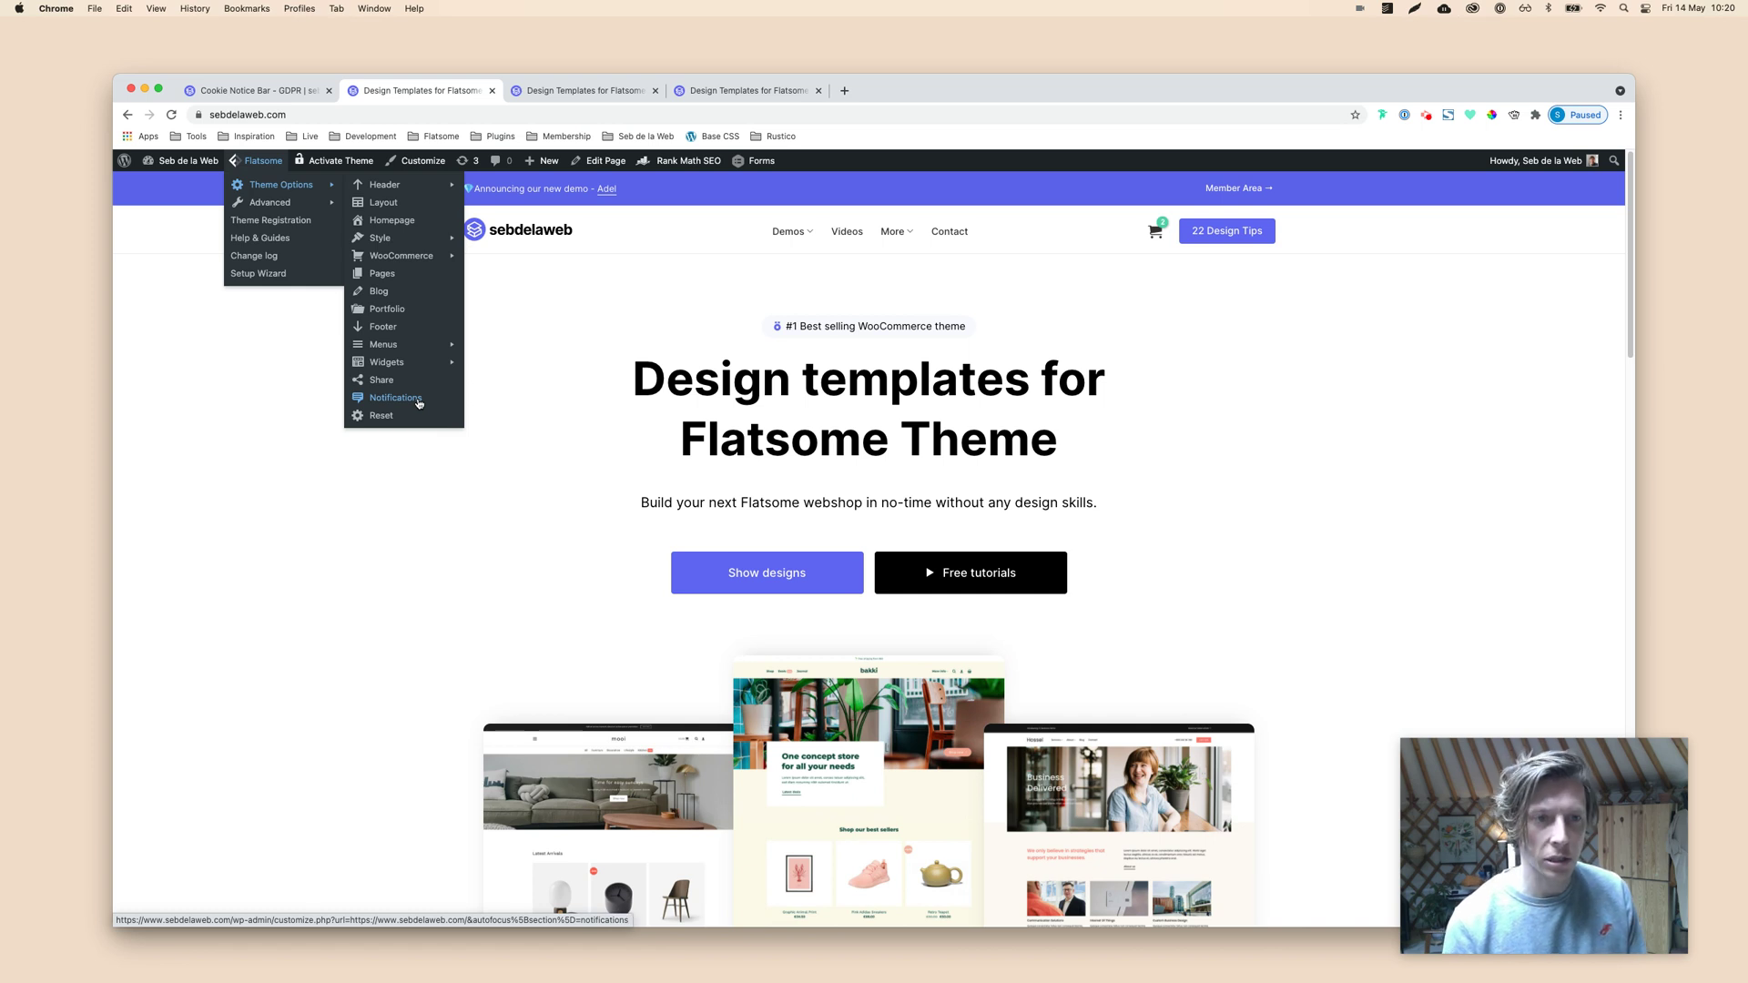
click(417, 400)
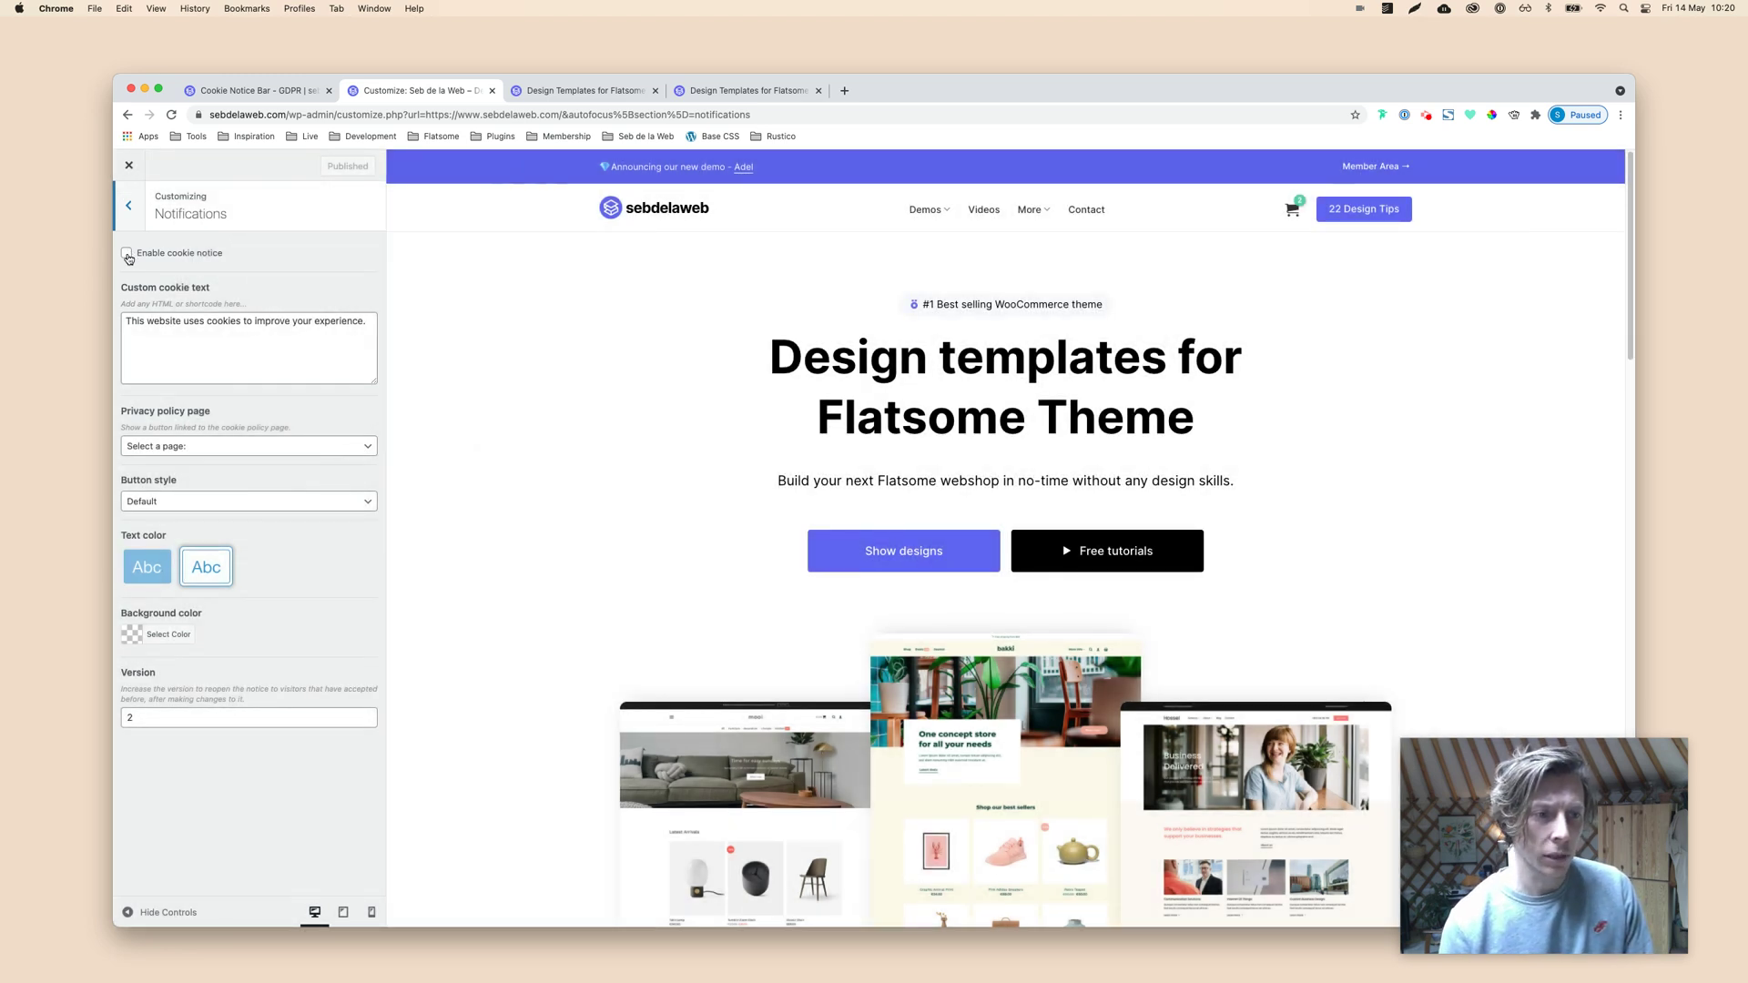
click(127, 254)
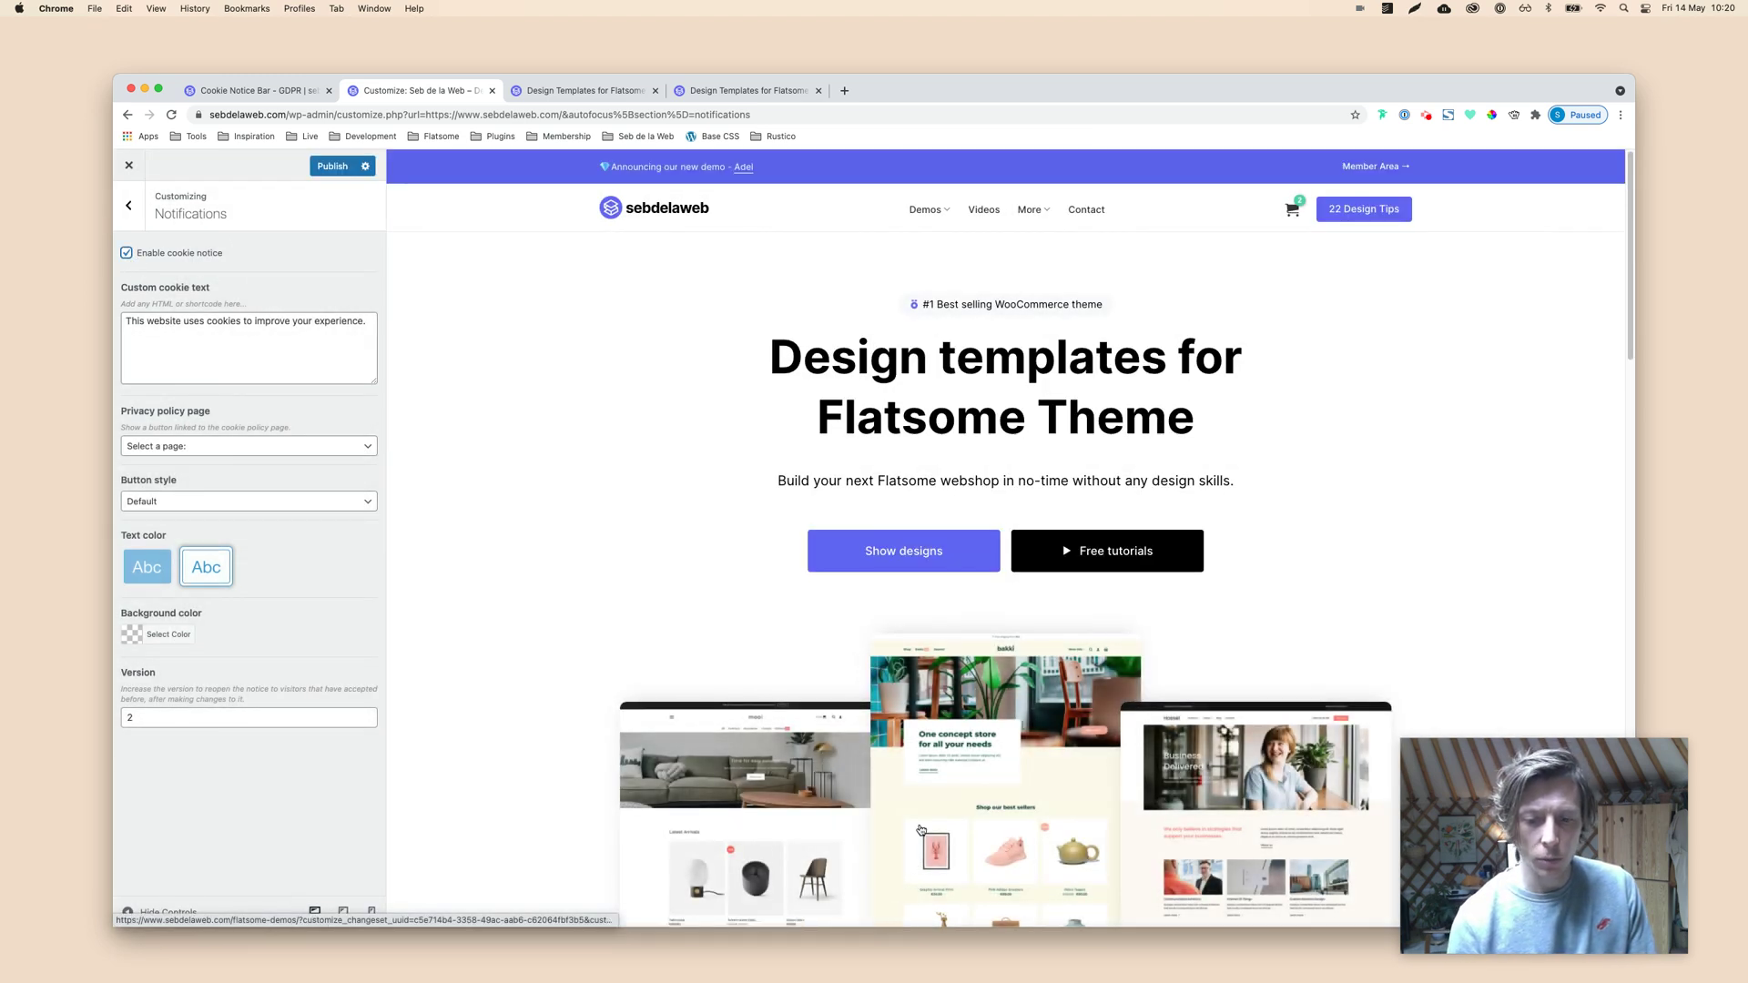
- Scroll the preview down until the cookie bar and its Accept button show at the bottom
scroll(917, 832, down, 2)
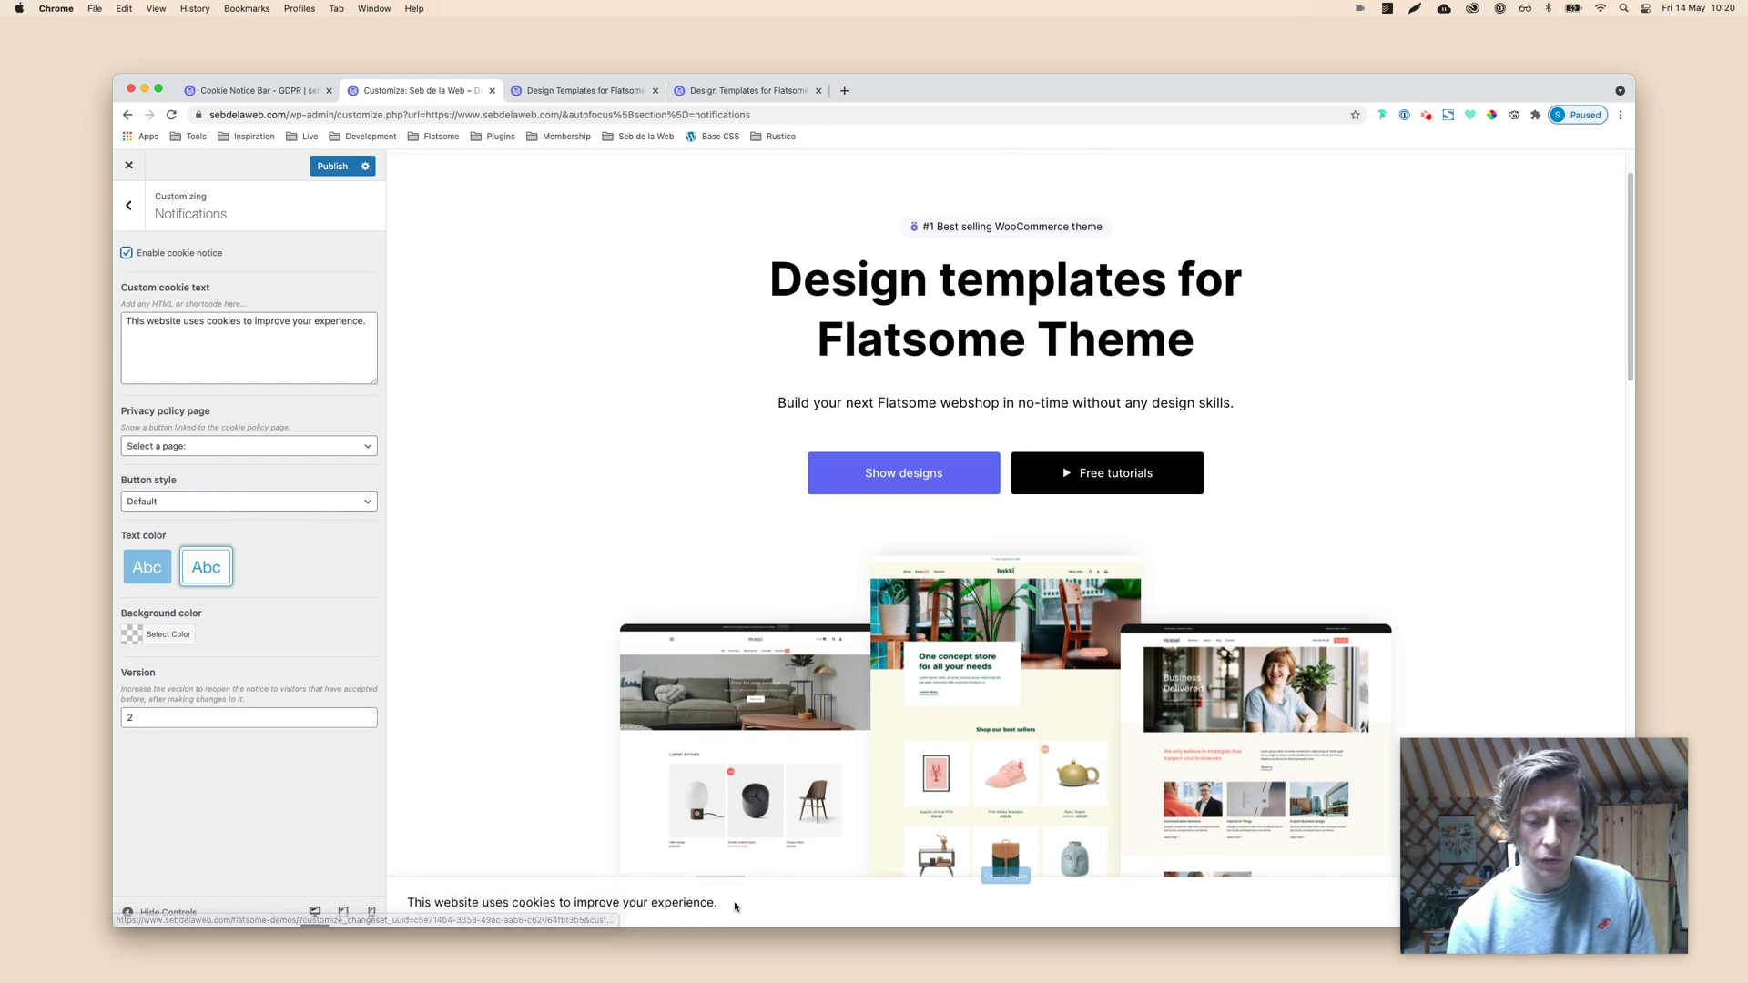
drag(1412, 810, 1401, 769)
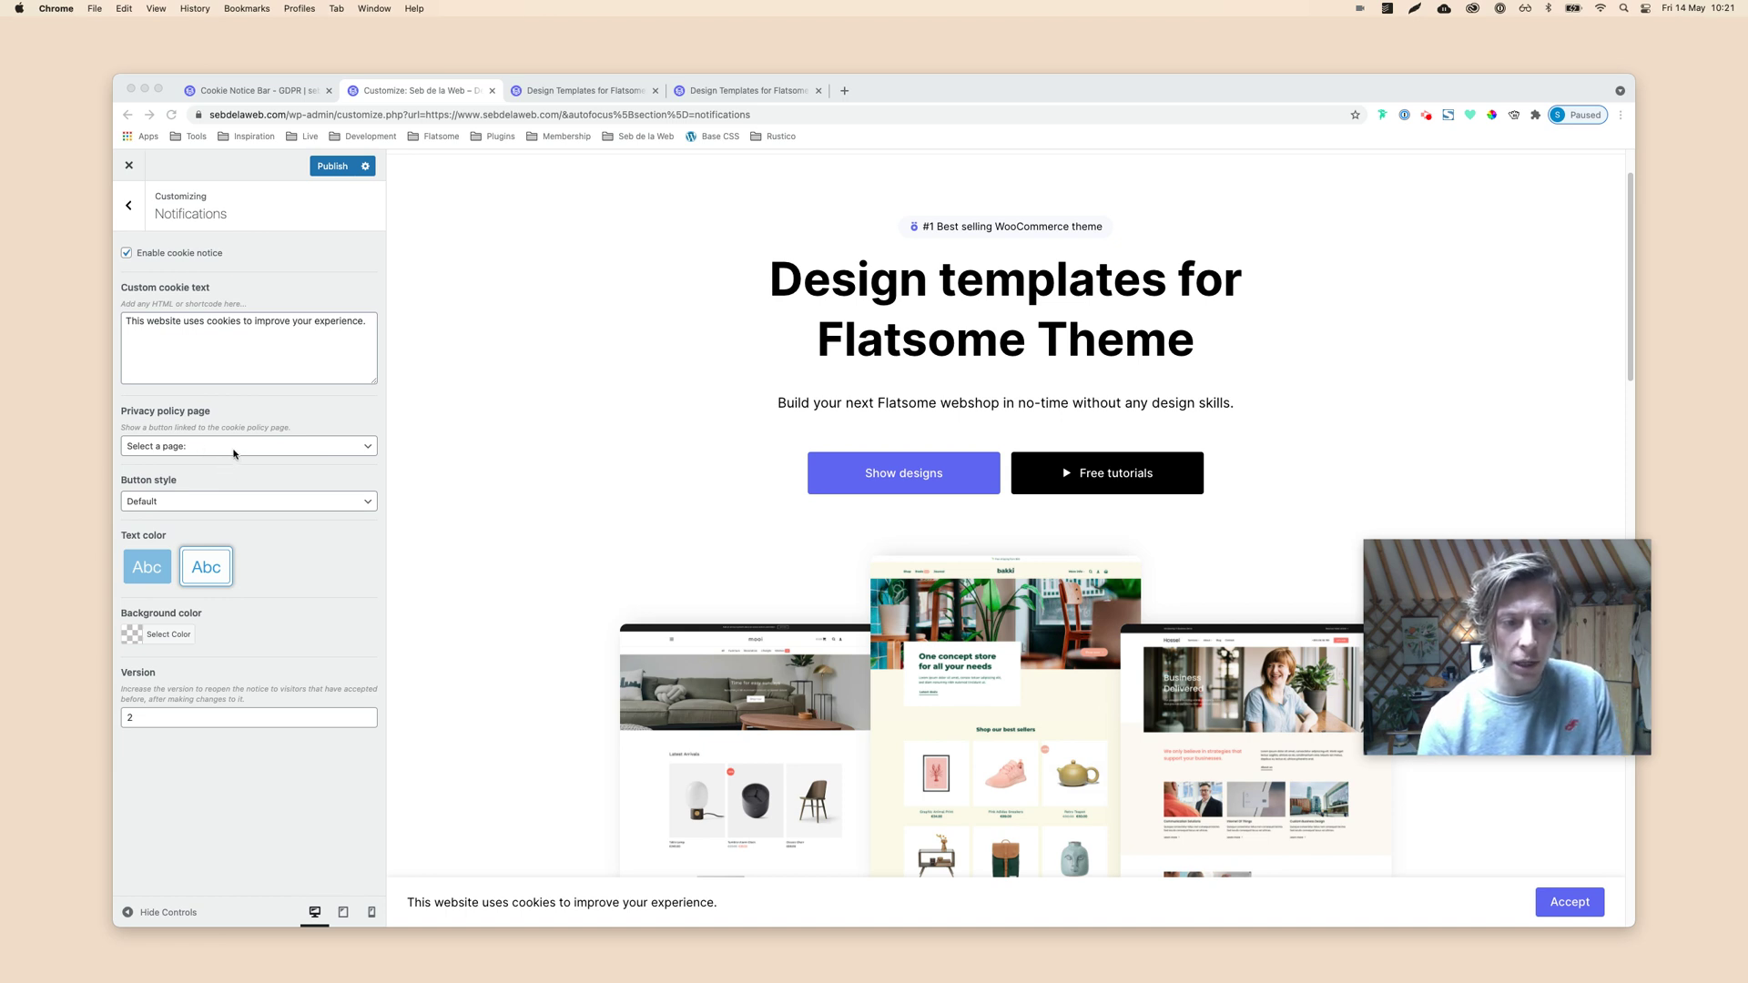
- Set the cookie notice's privacy policy page to Terms
click(231, 453)
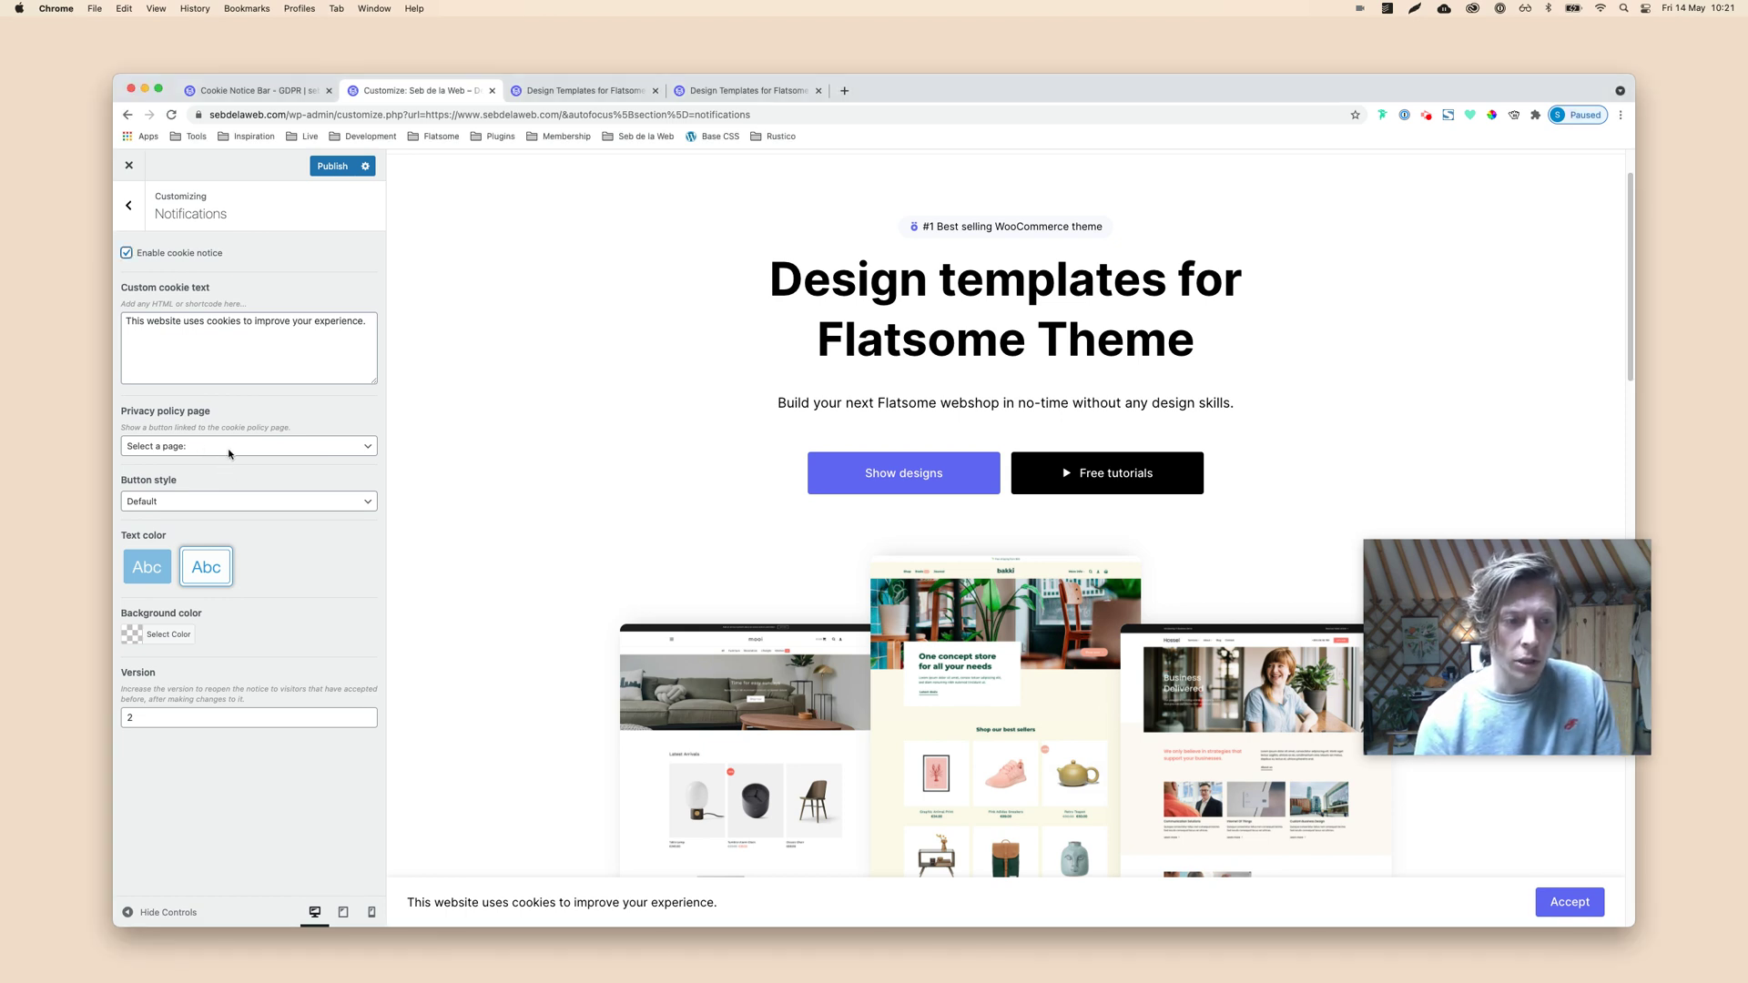
click(230, 454)
text(term)
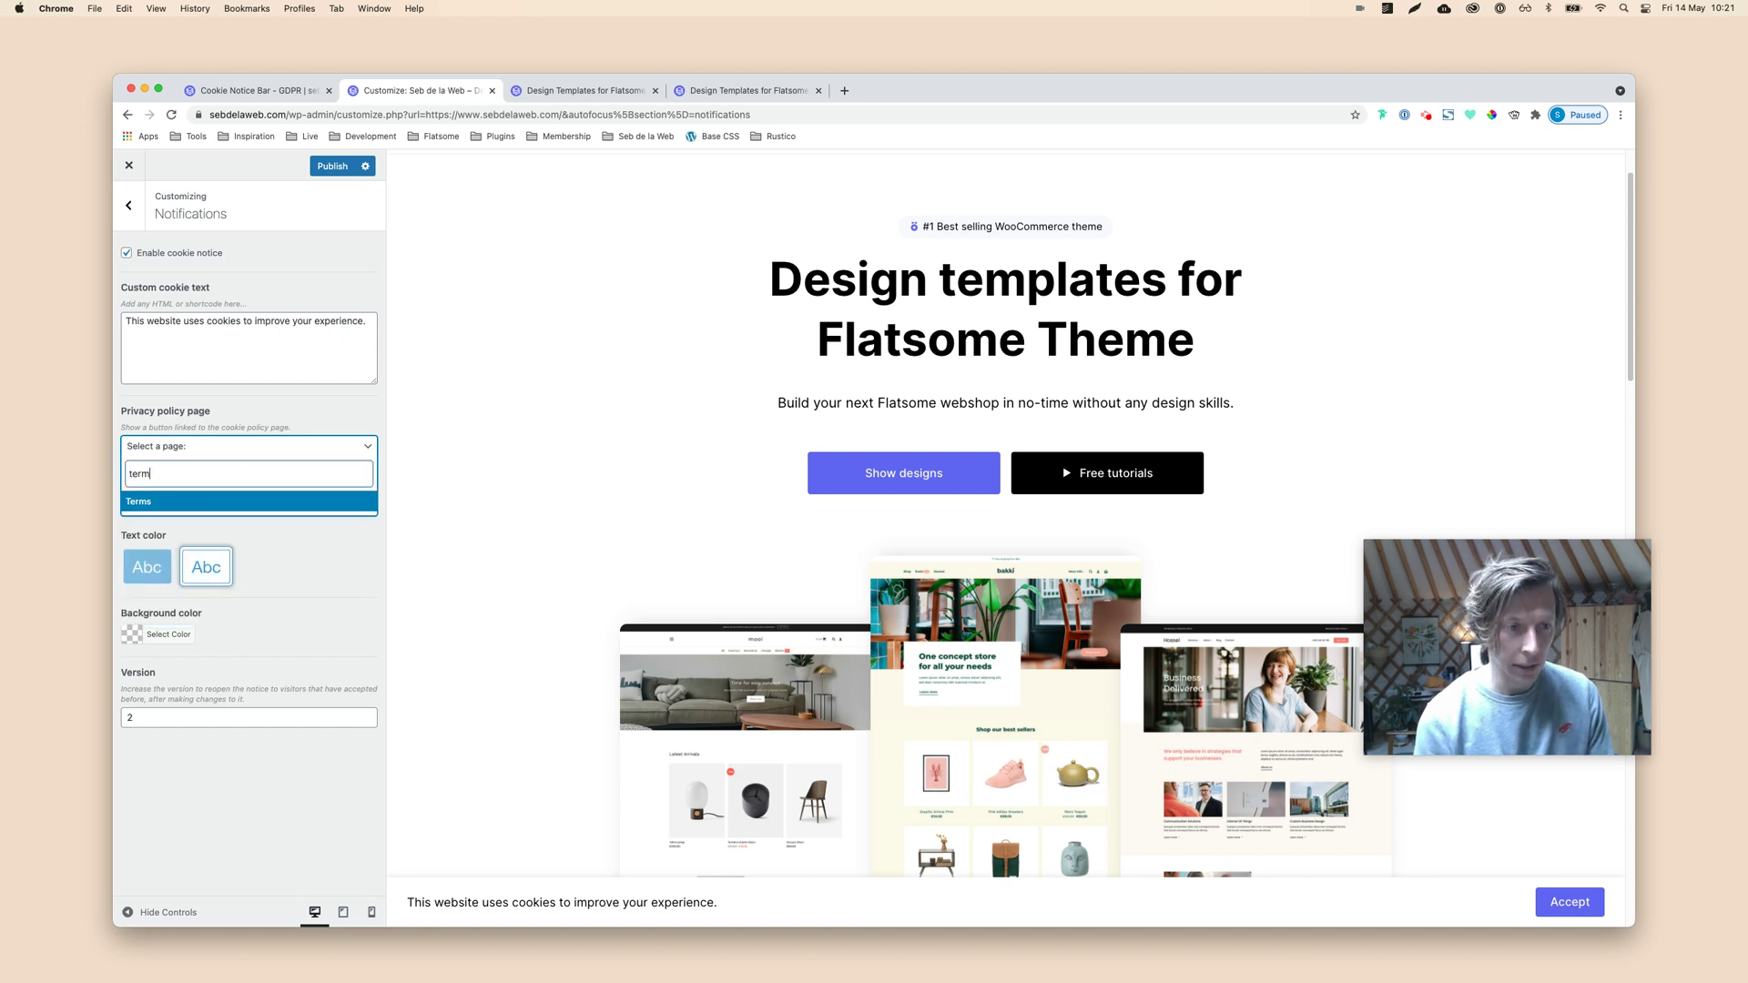
click(188, 504)
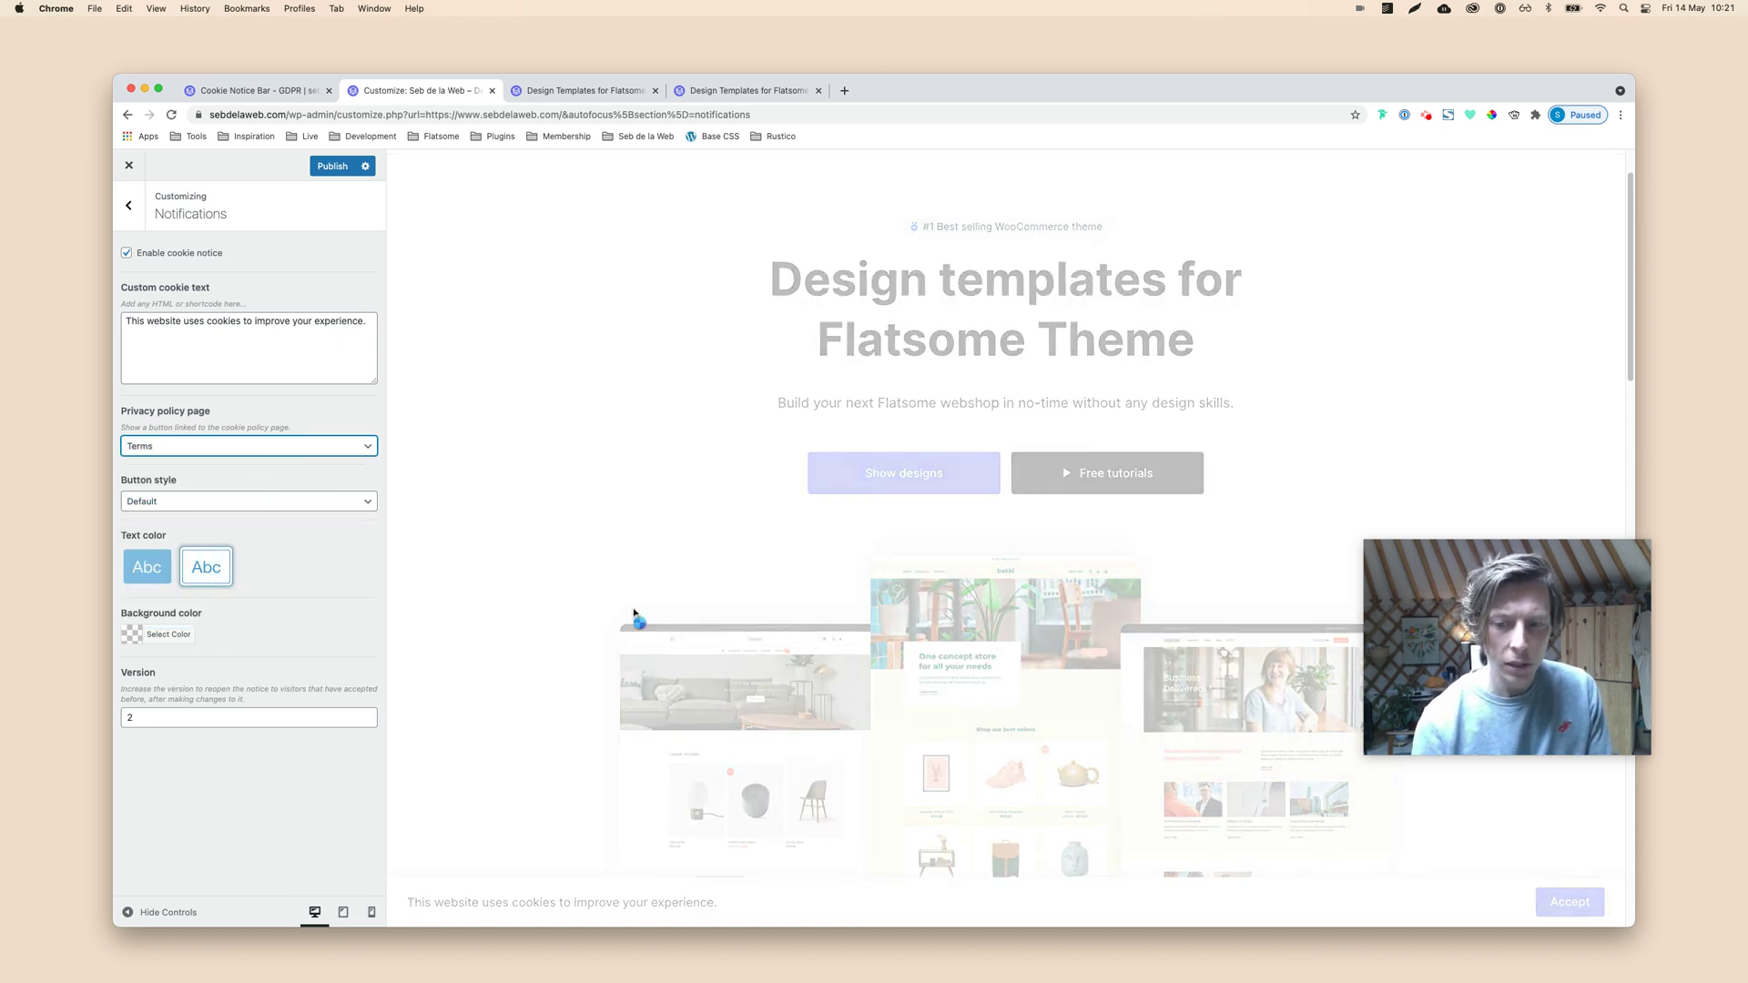
scroll(1336, 844, down, 2)
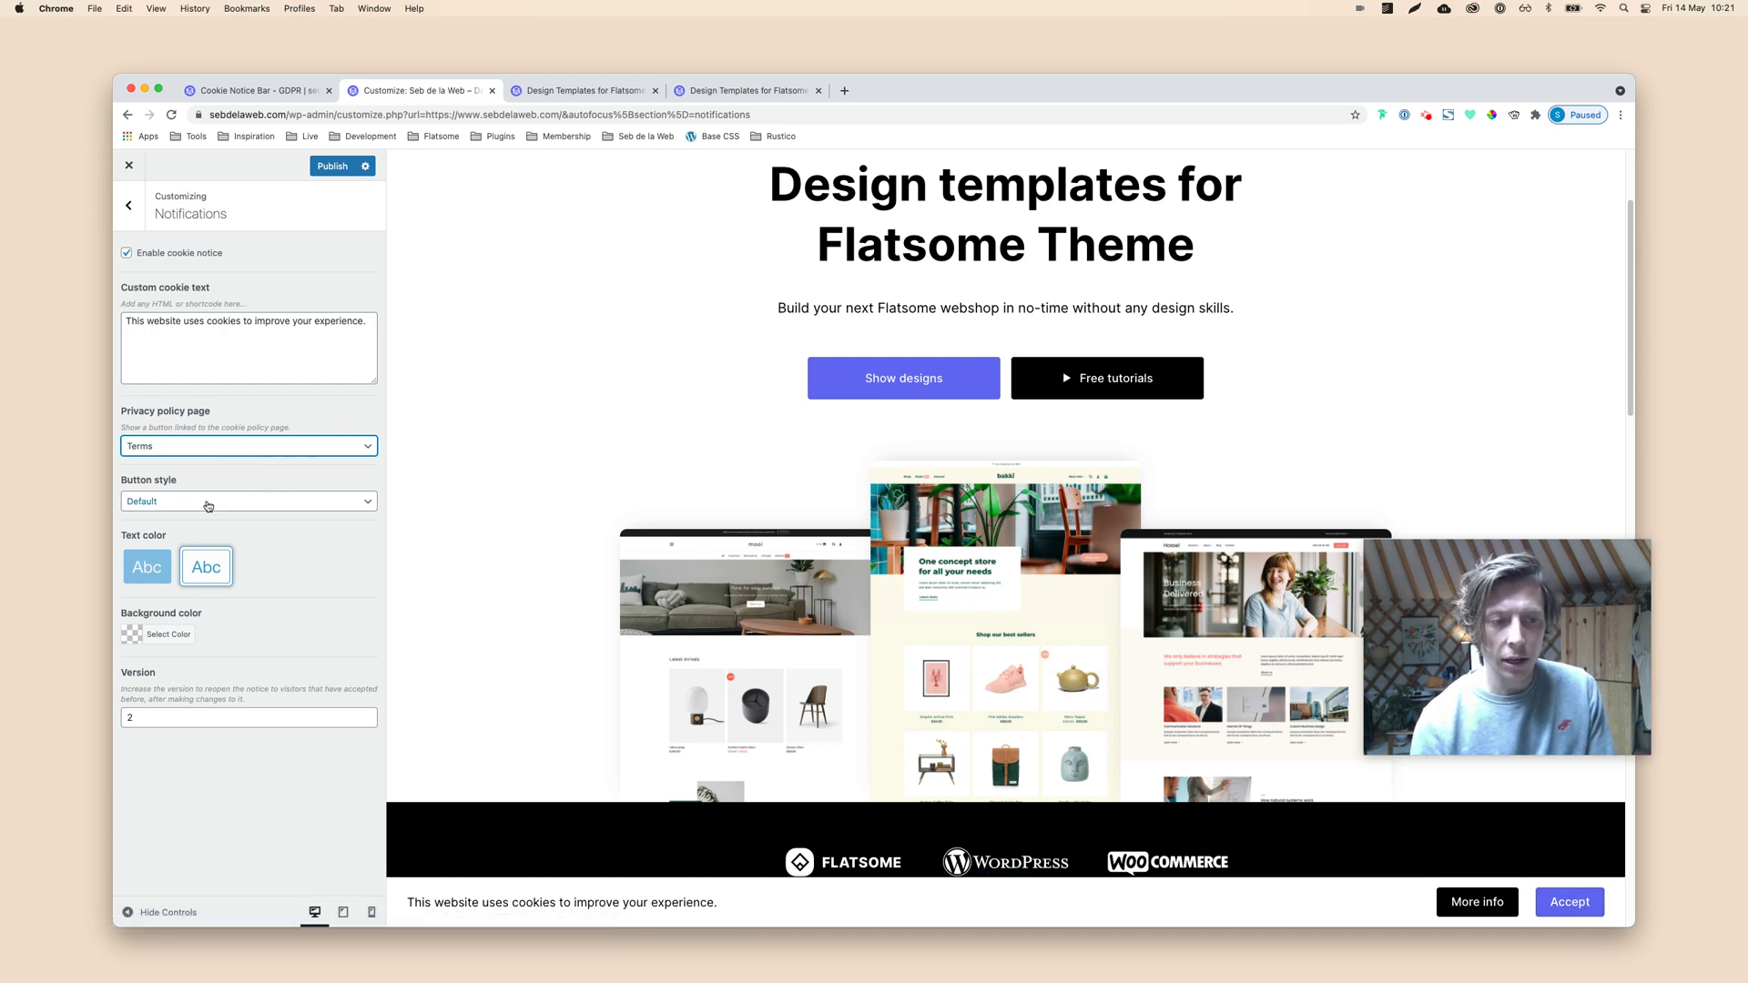
- Try the Outline and Underline button styles, return to Default, then open the background colour picker
click(207, 503)
click(198, 583)
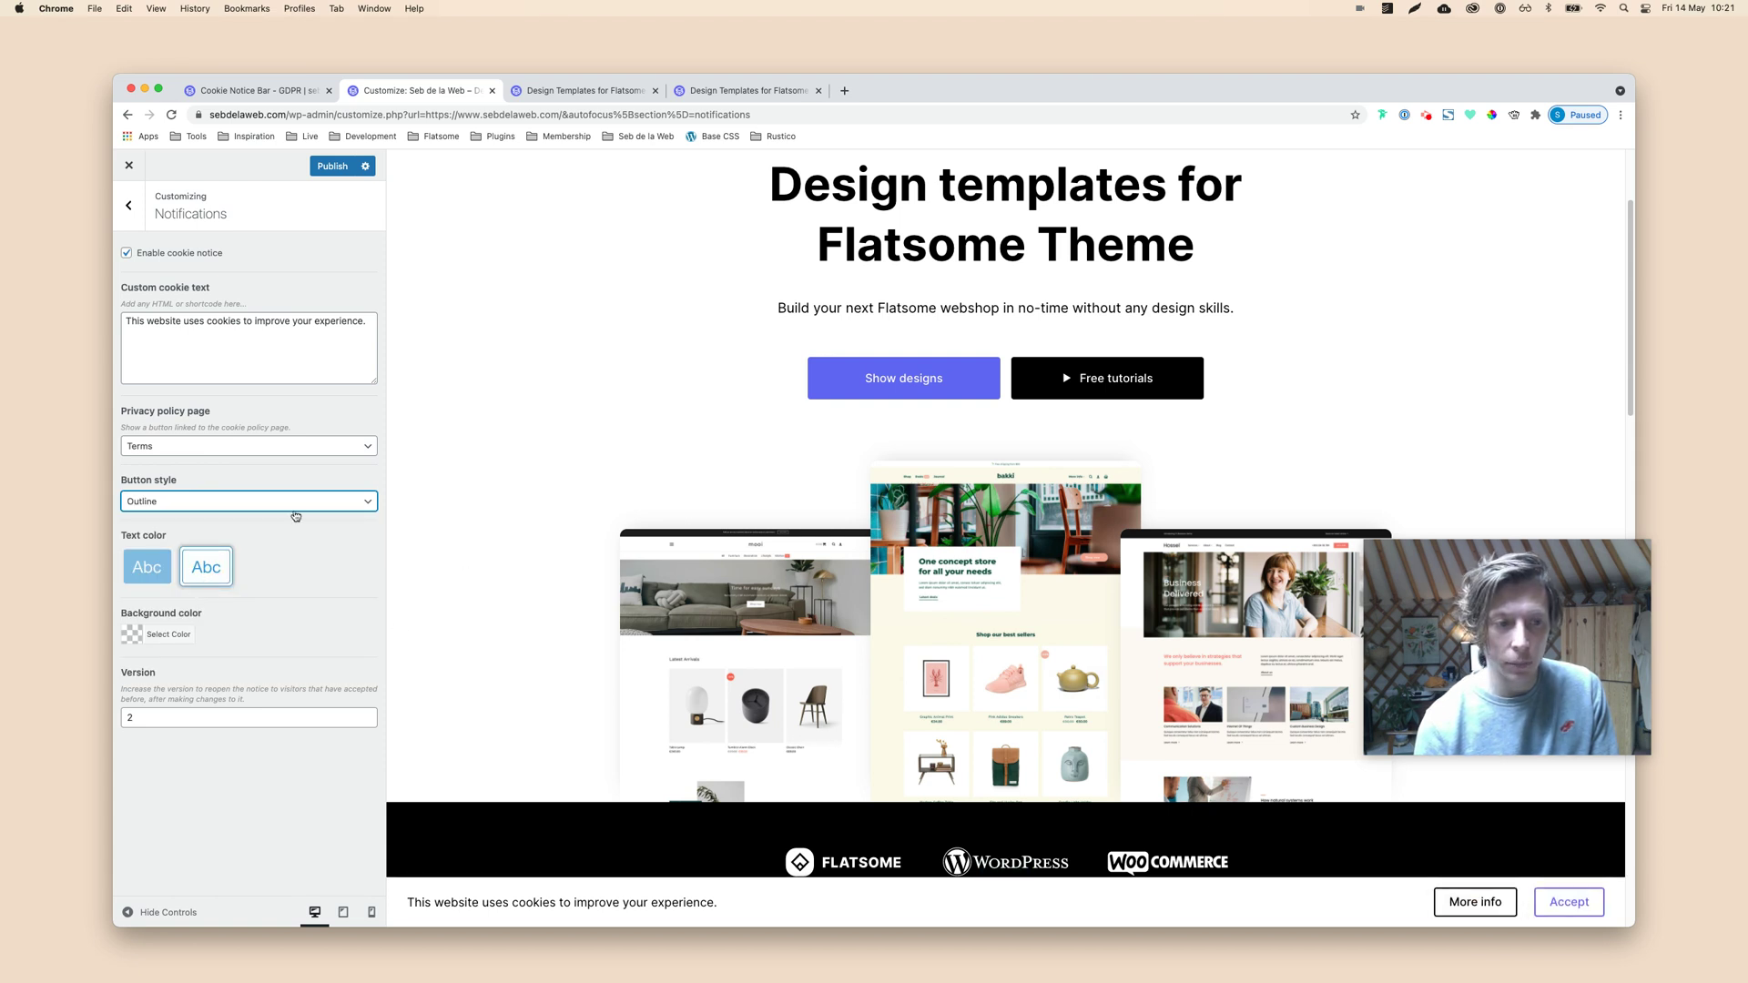
click(289, 504)
click(243, 606)
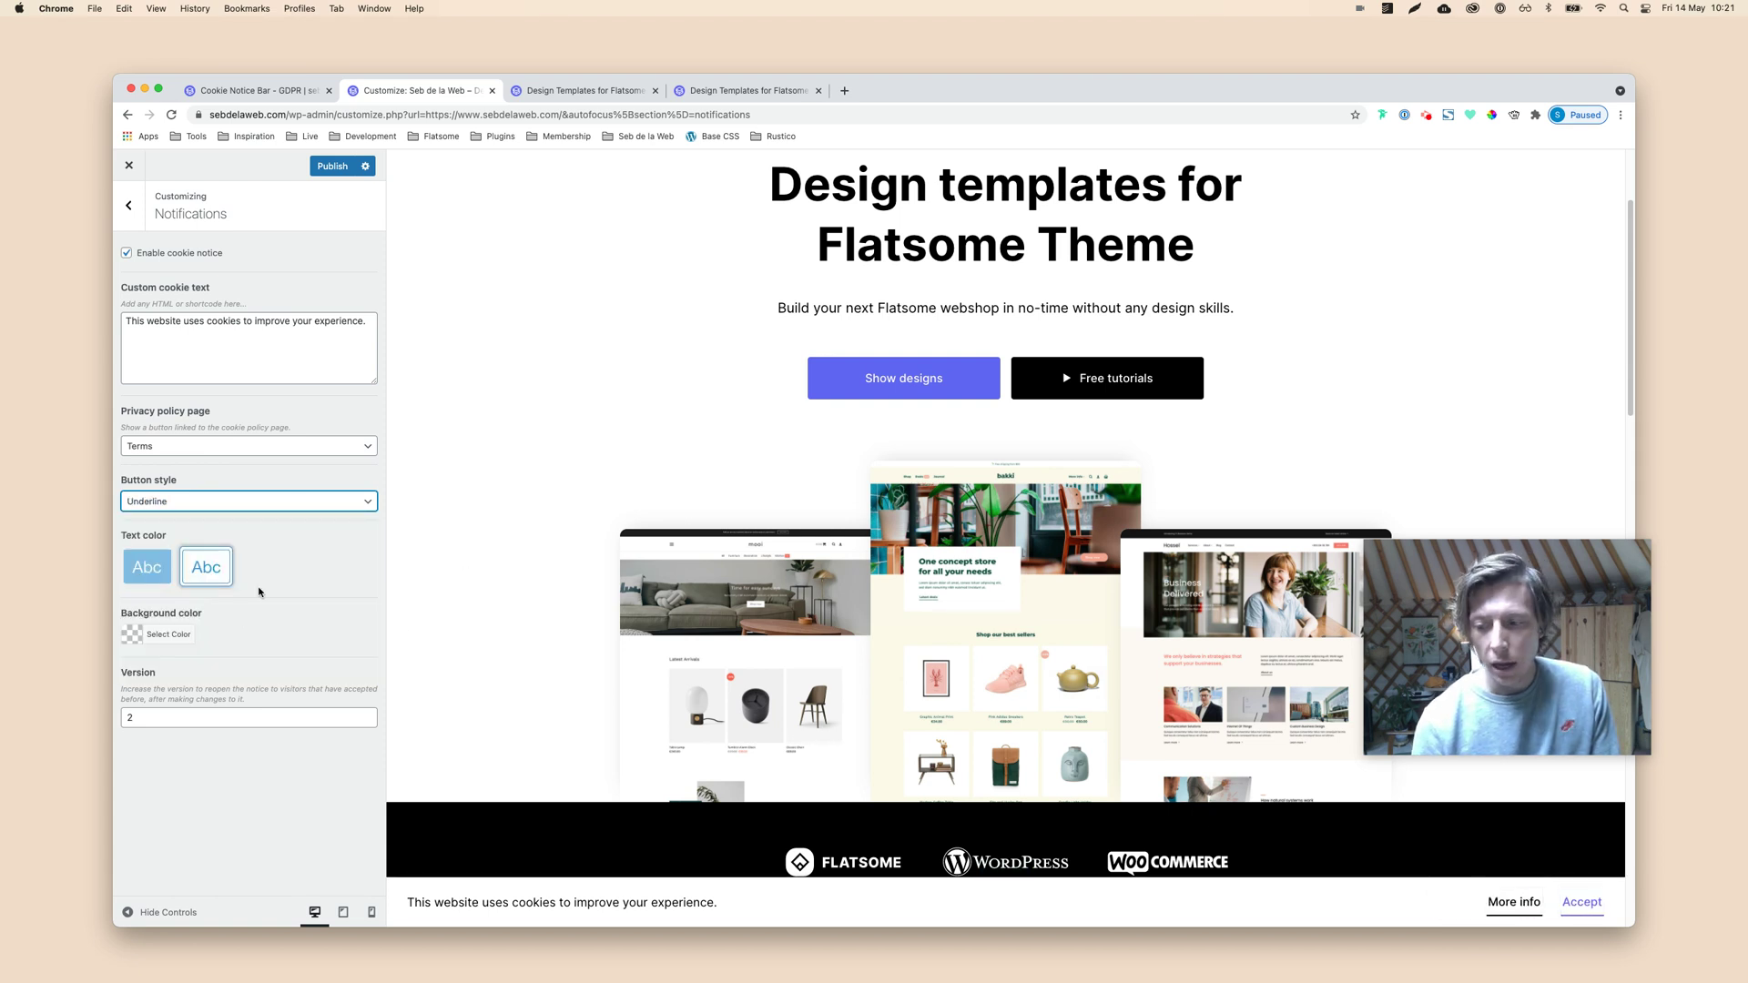
click(258, 503)
click(204, 563)
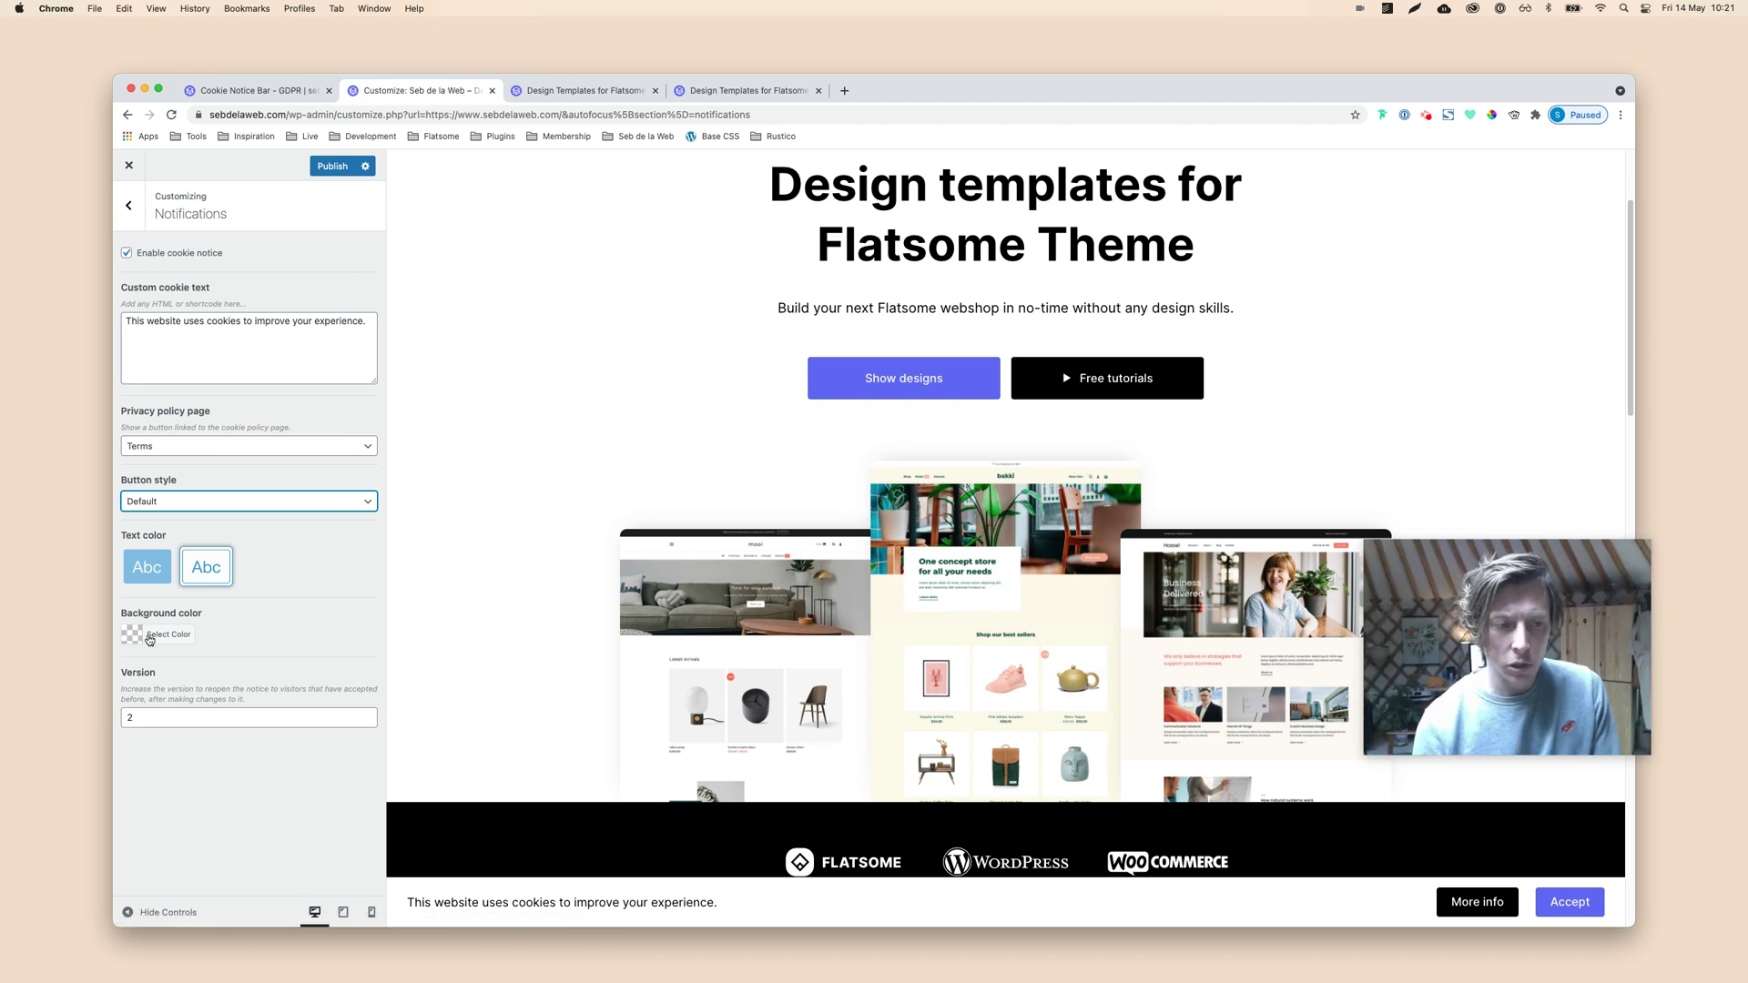
click(156, 637)
click(215, 693)
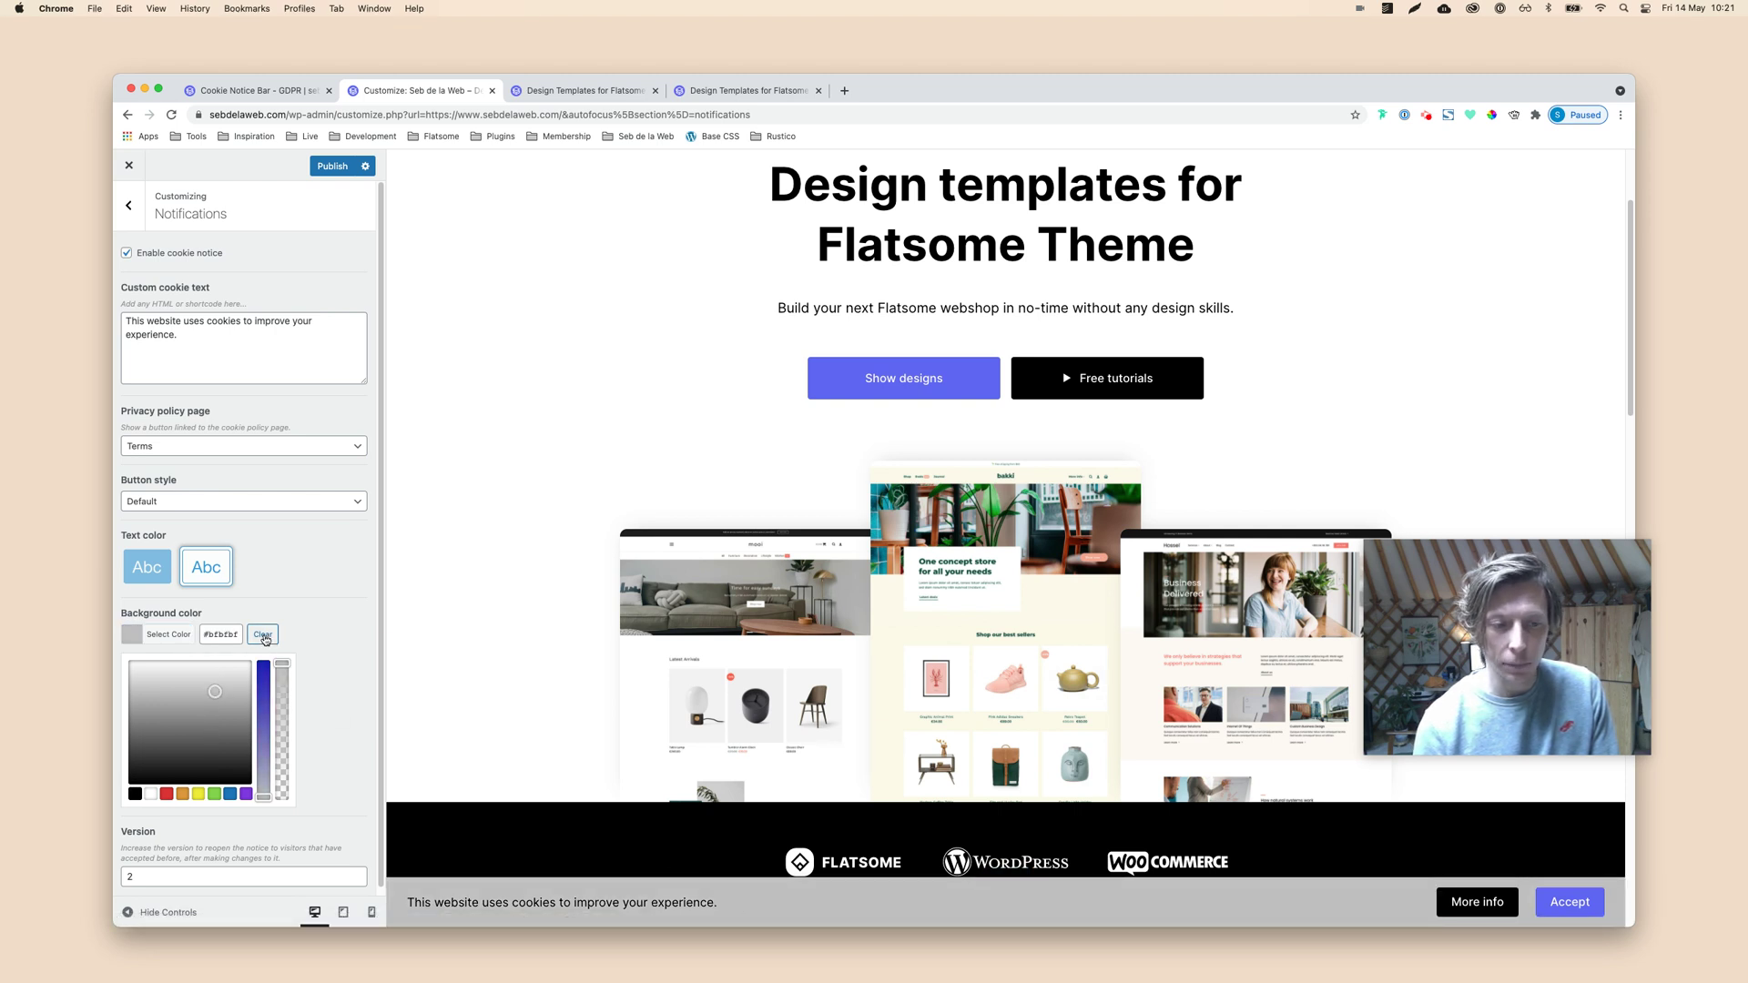
click(263, 635)
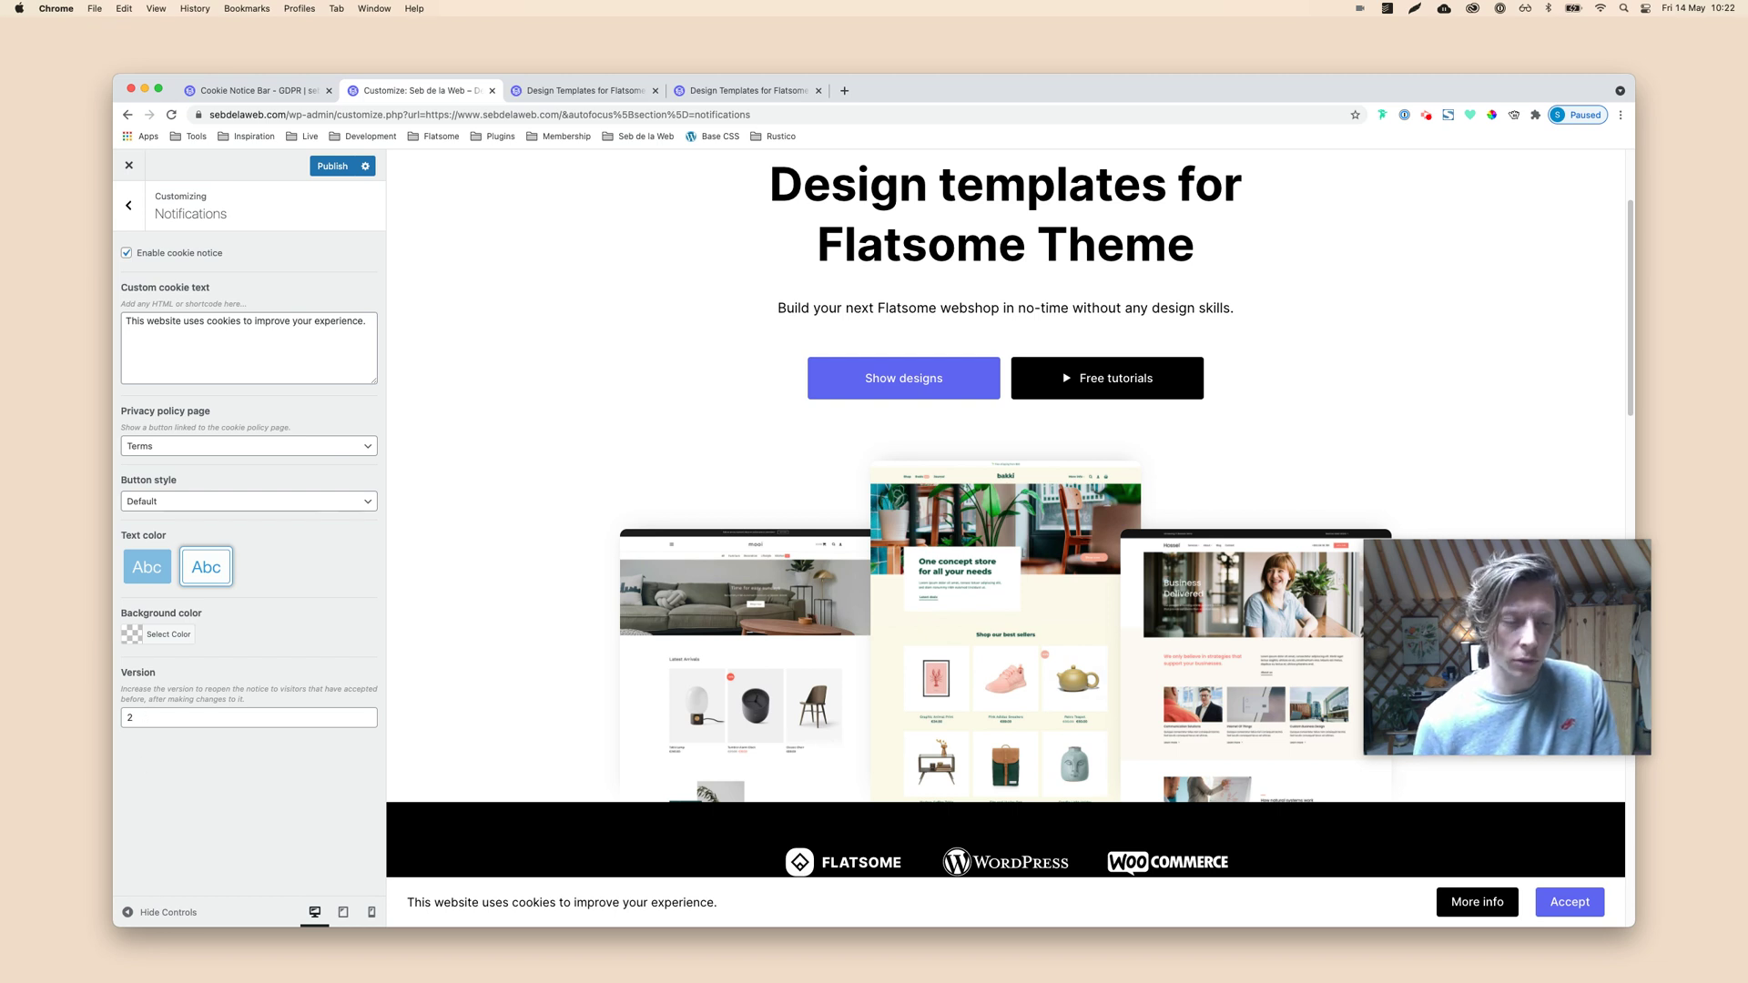
- Keep the cookie notice version at 2, publish the settings and exit the Customizer
double_click(145, 717)
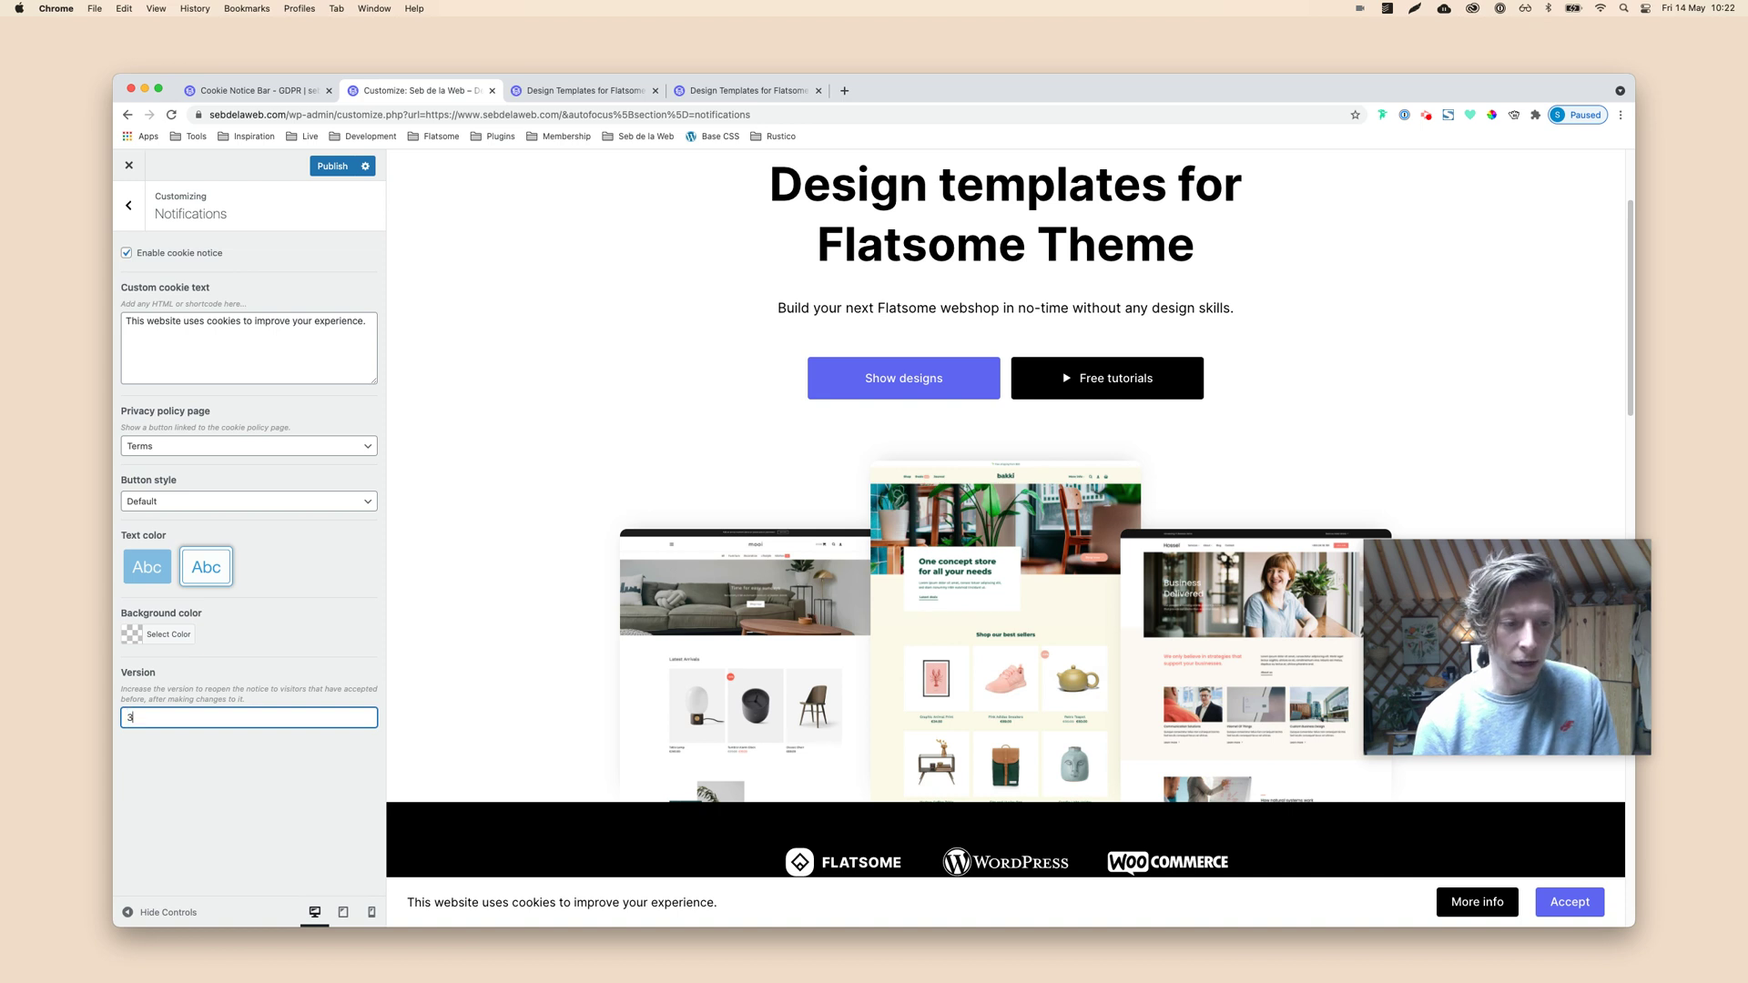
text(3)
key(super+a)
key(BackSpace)
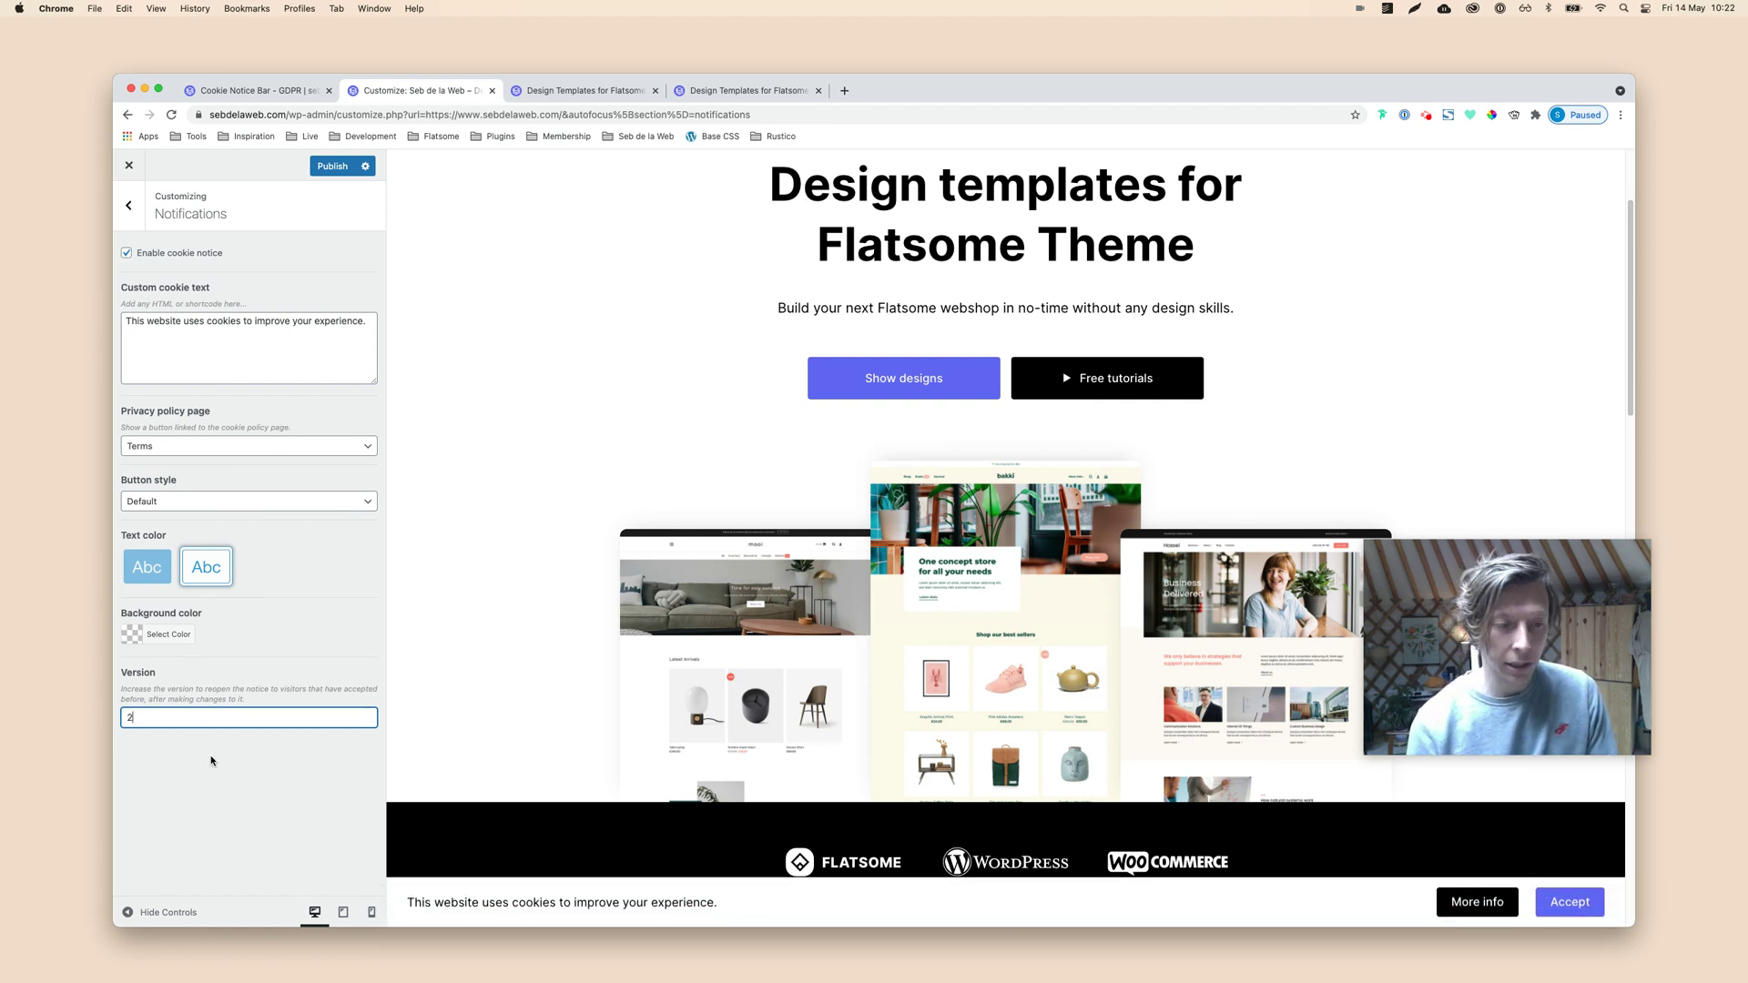
click(333, 167)
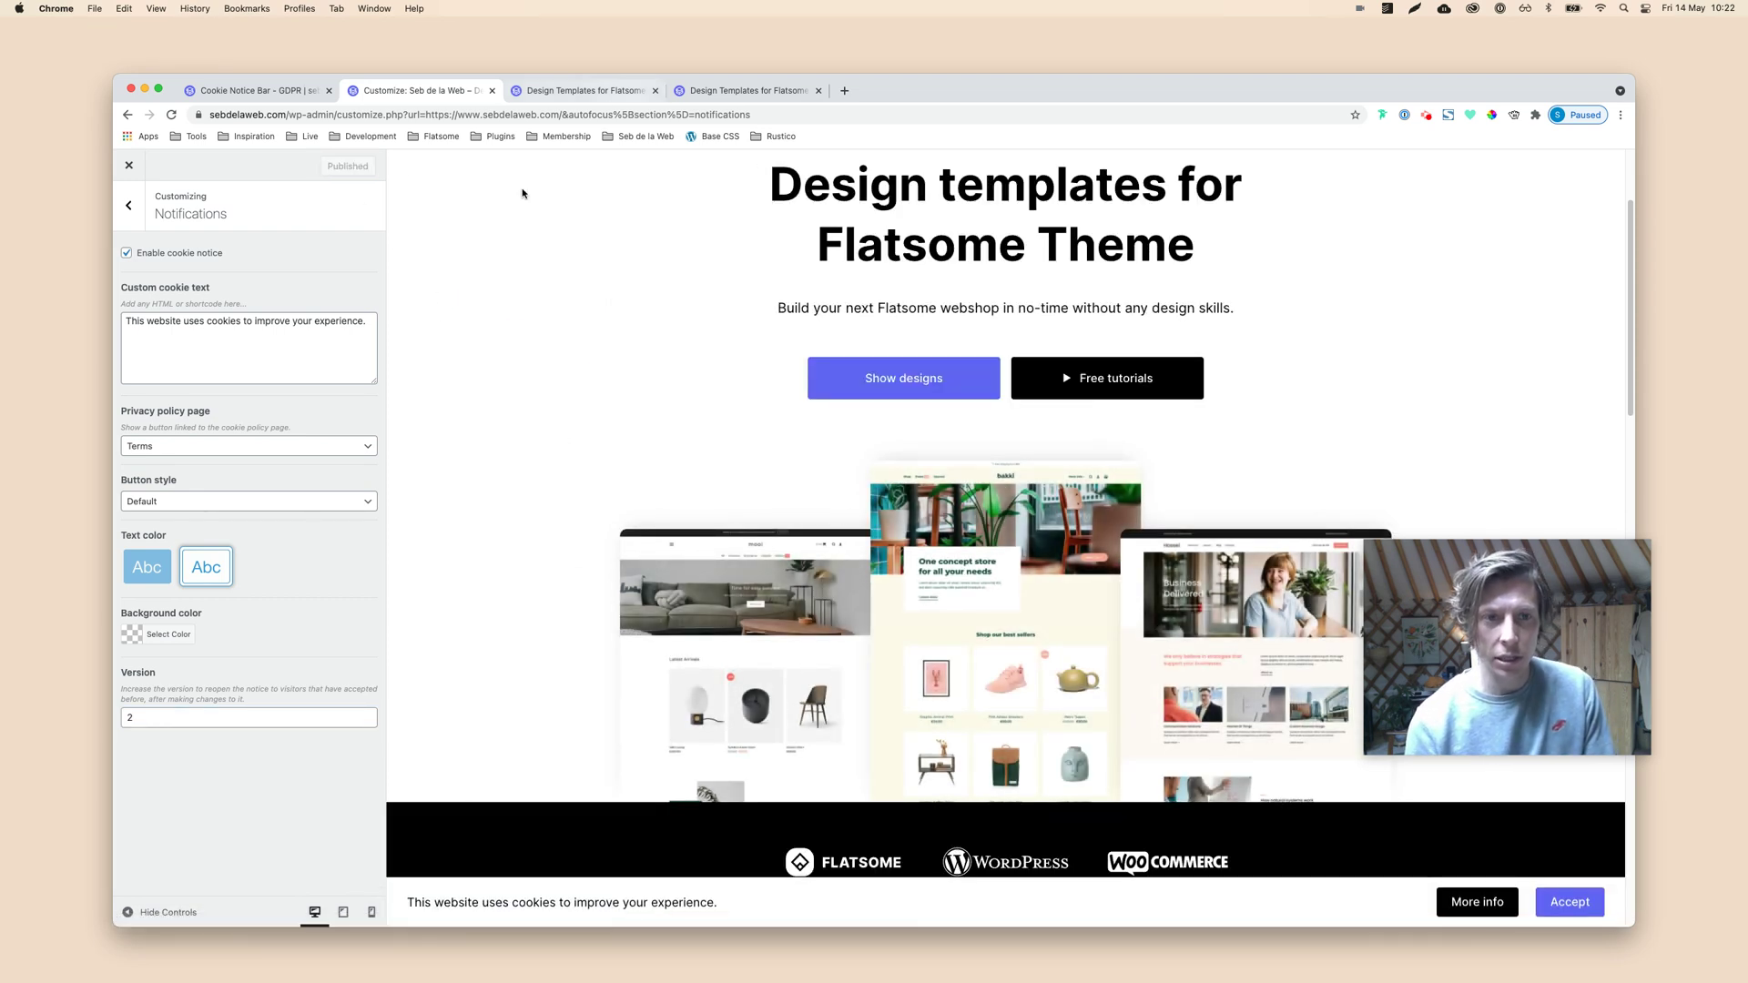
click(147, 167)
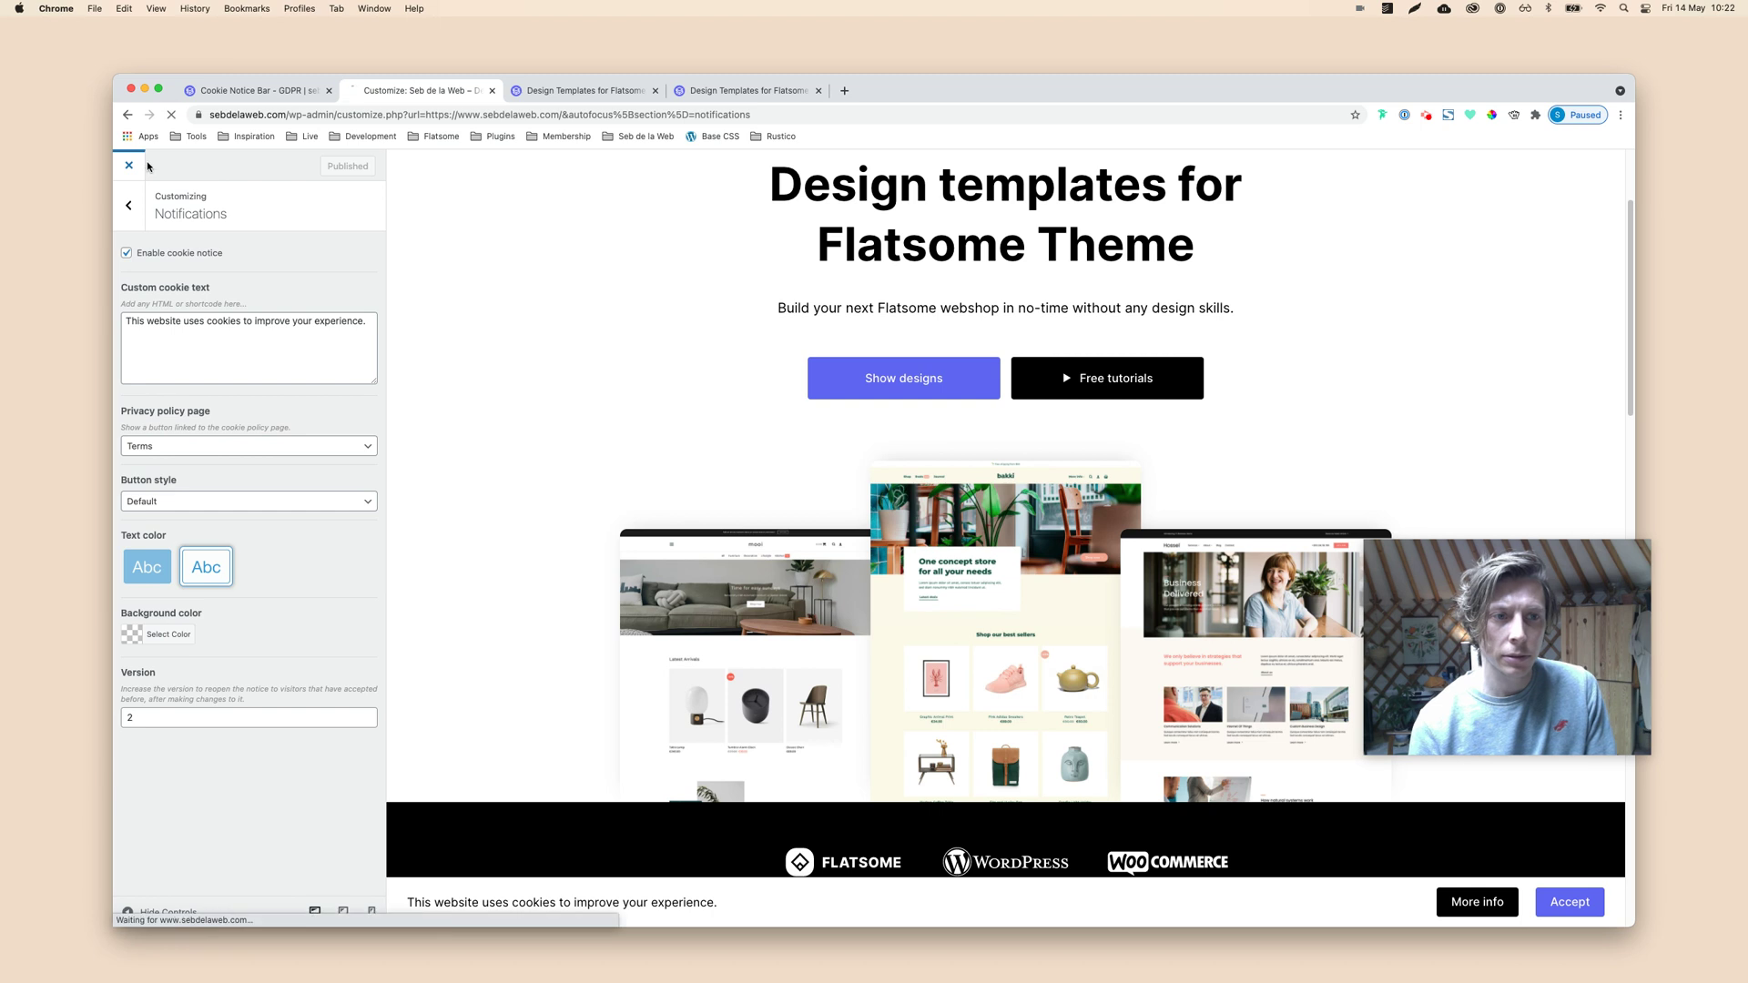
- Scroll the live homepage to see the full-width cookie bar, then bring up the GDPR tutorial post
scroll(913, 617, down, 3)
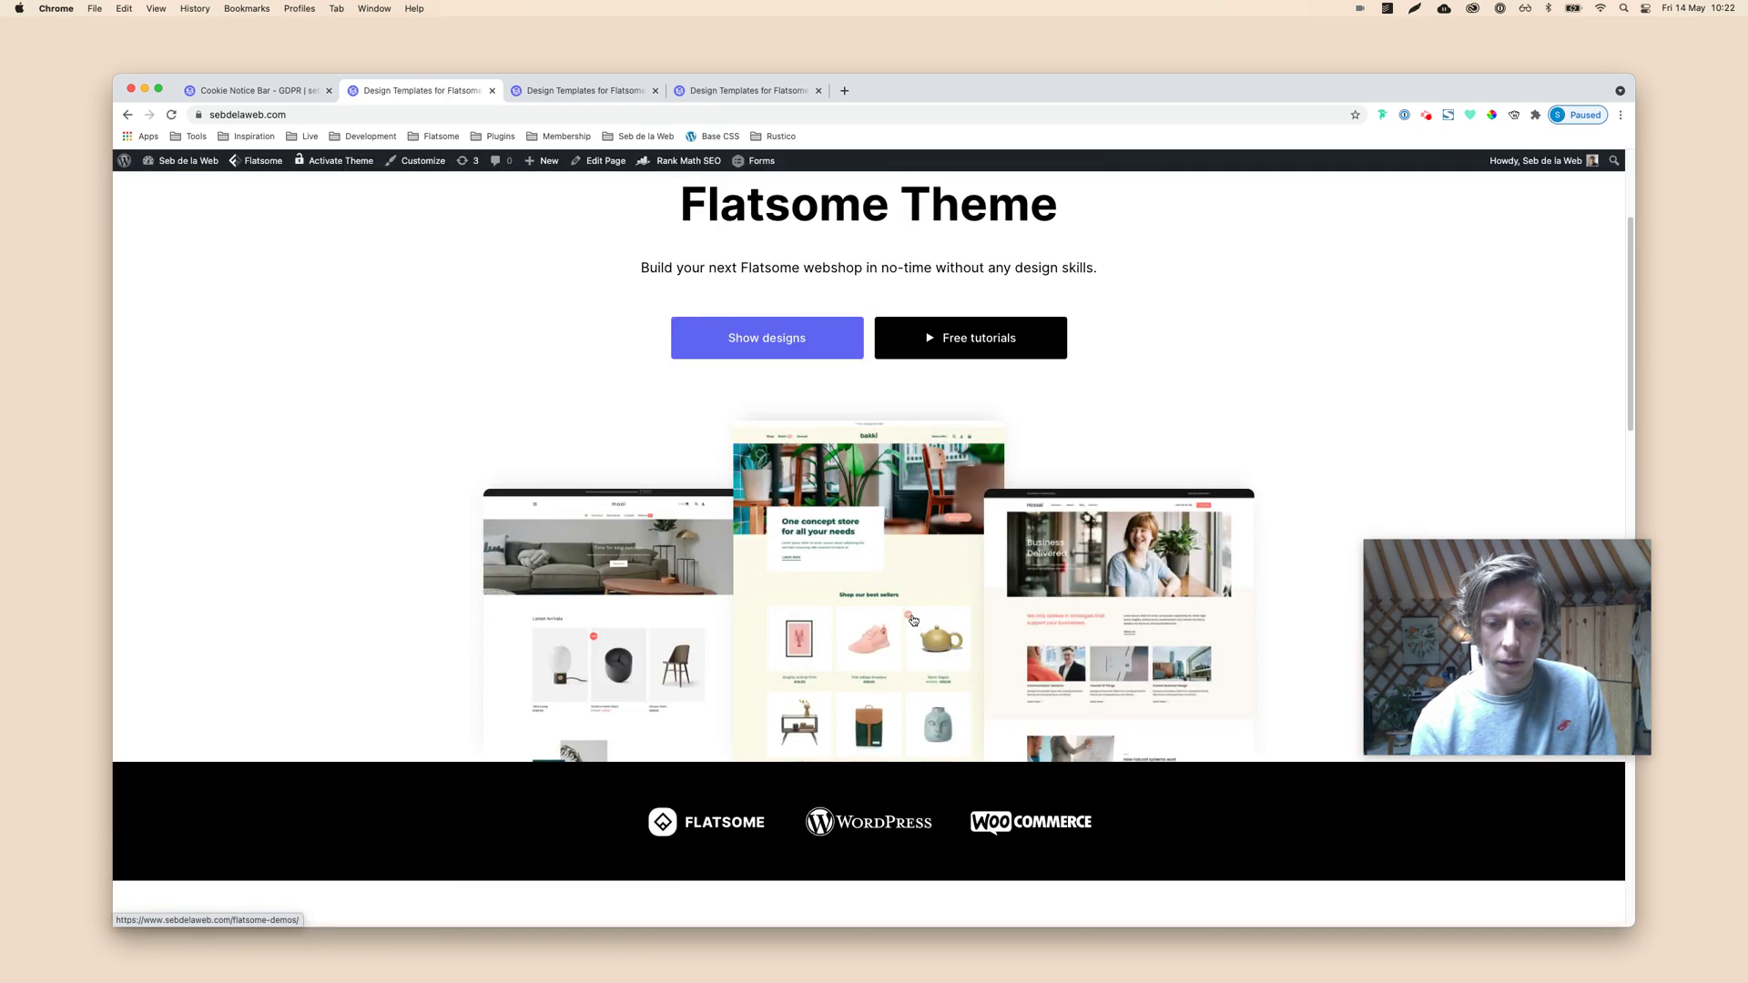
scroll(913, 619, down, 2)
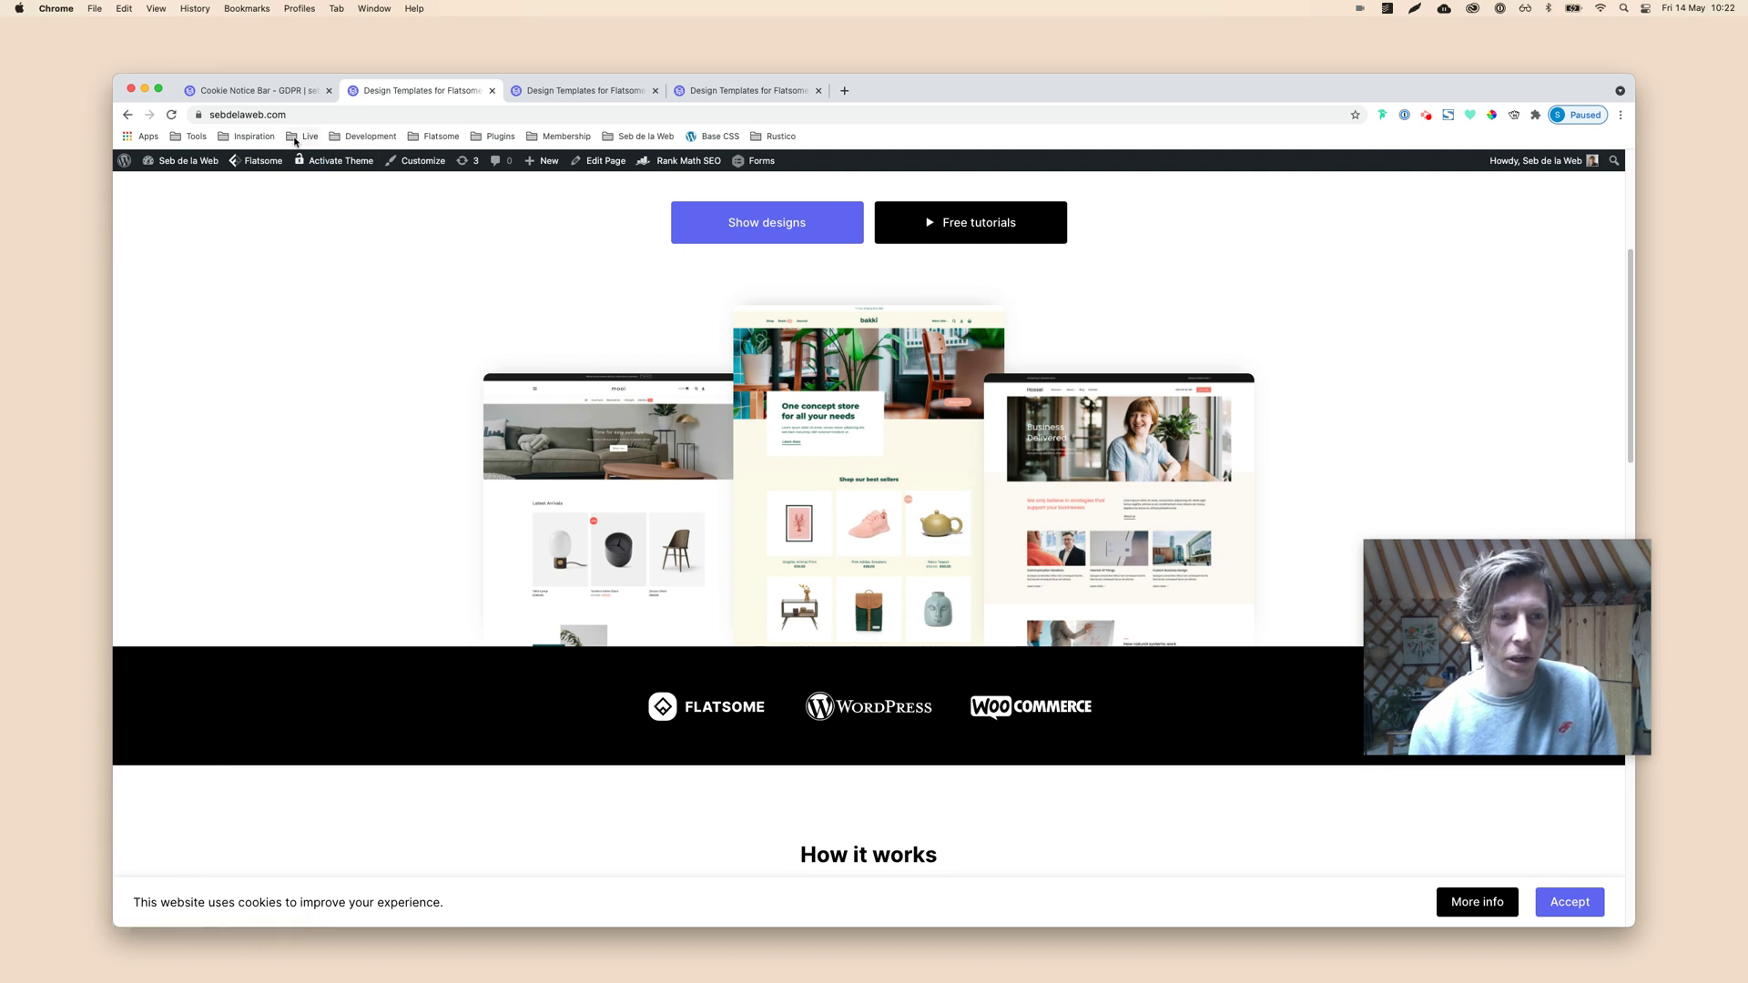
click(274, 90)
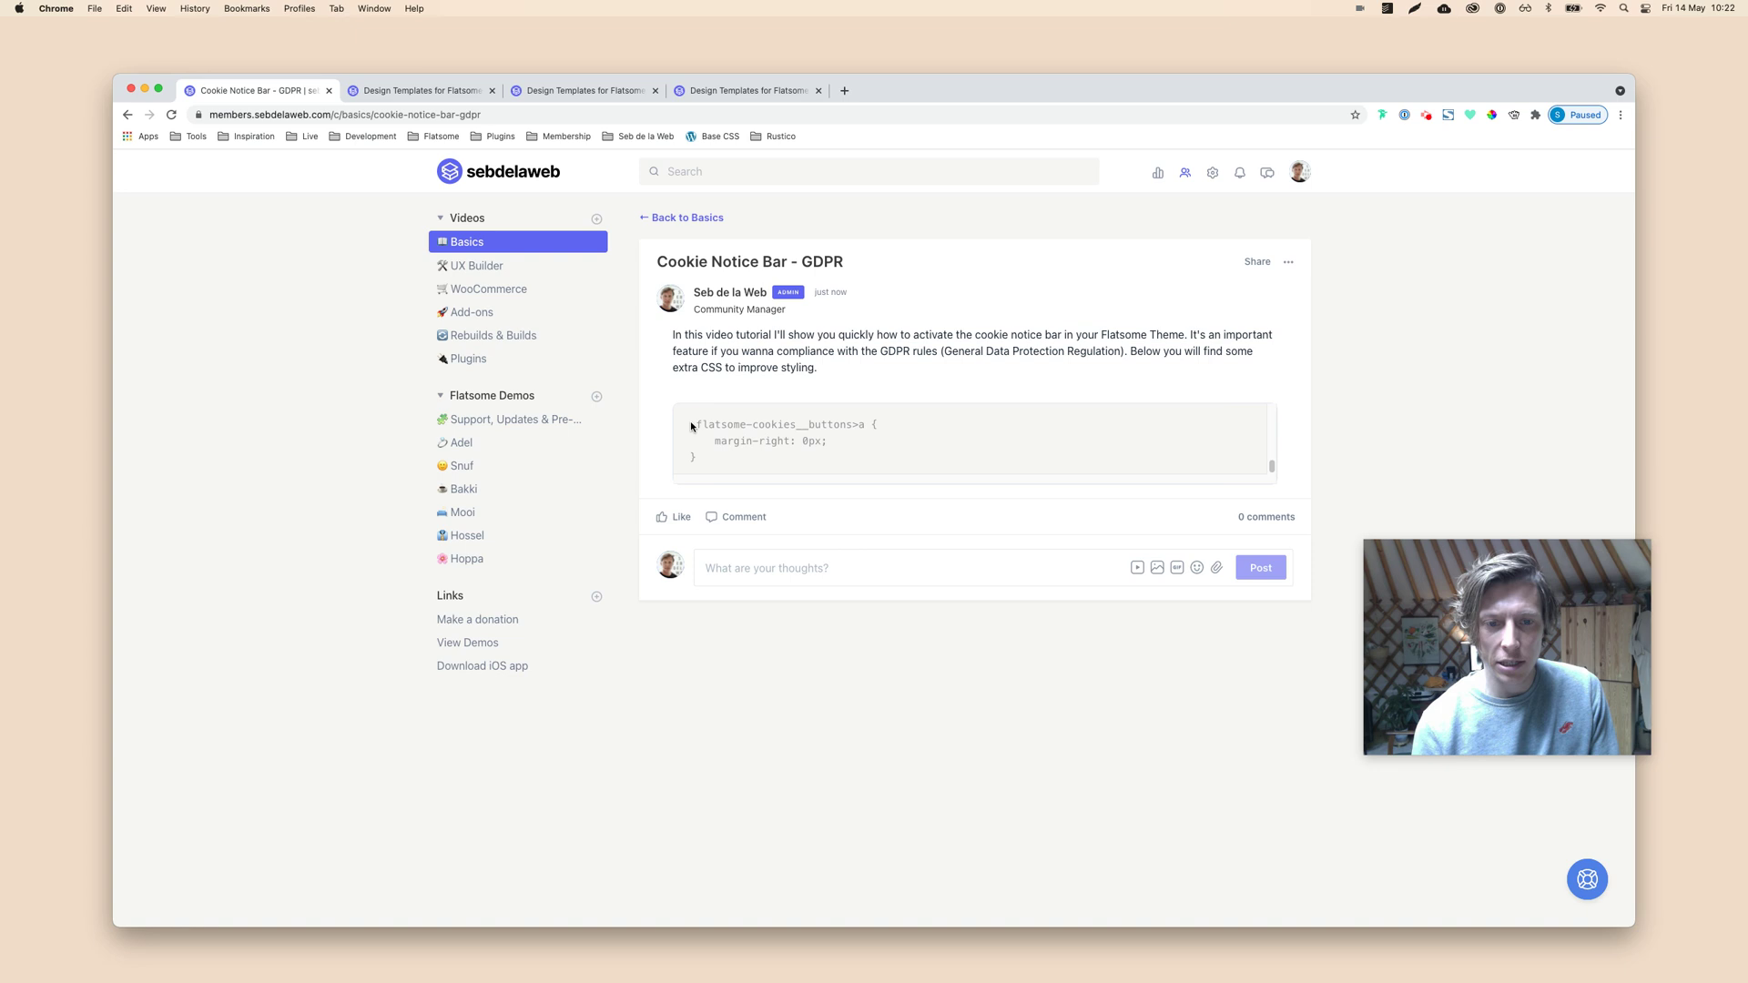
- Select the whole cookies CSS snippet, then go to WordPress admin from the site tab
drag(690, 426, 690, 489)
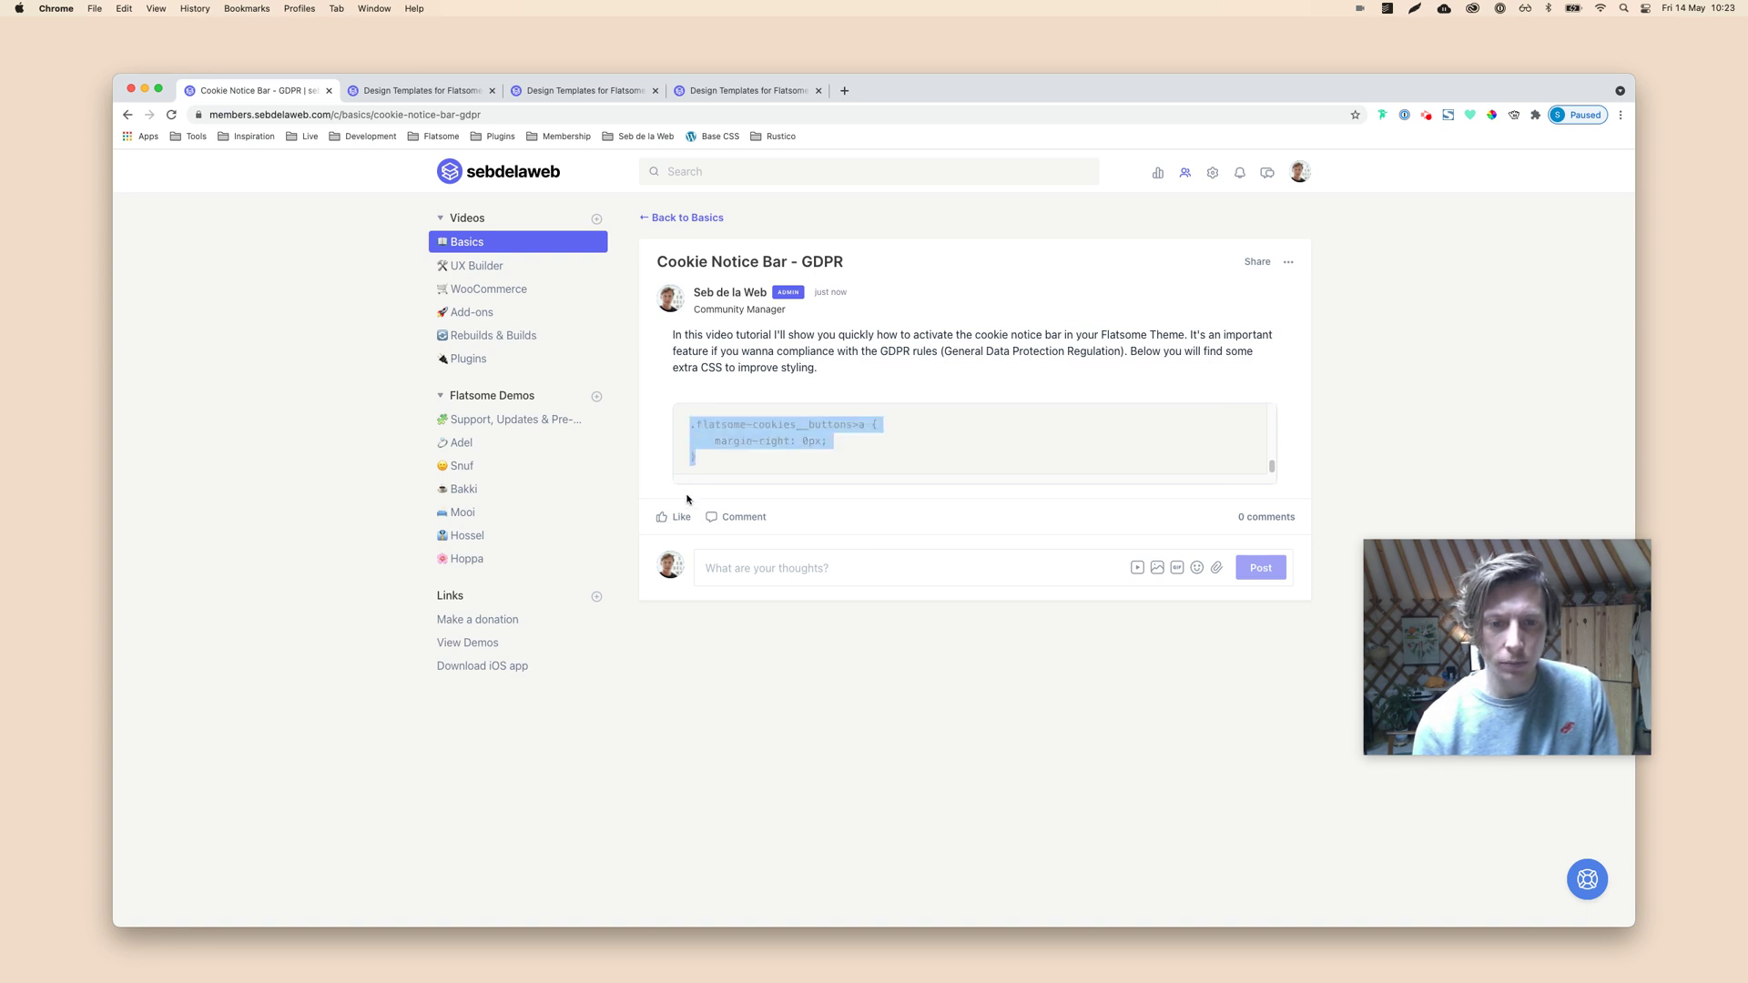
click(796, 458)
drag(795, 458, 689, 410)
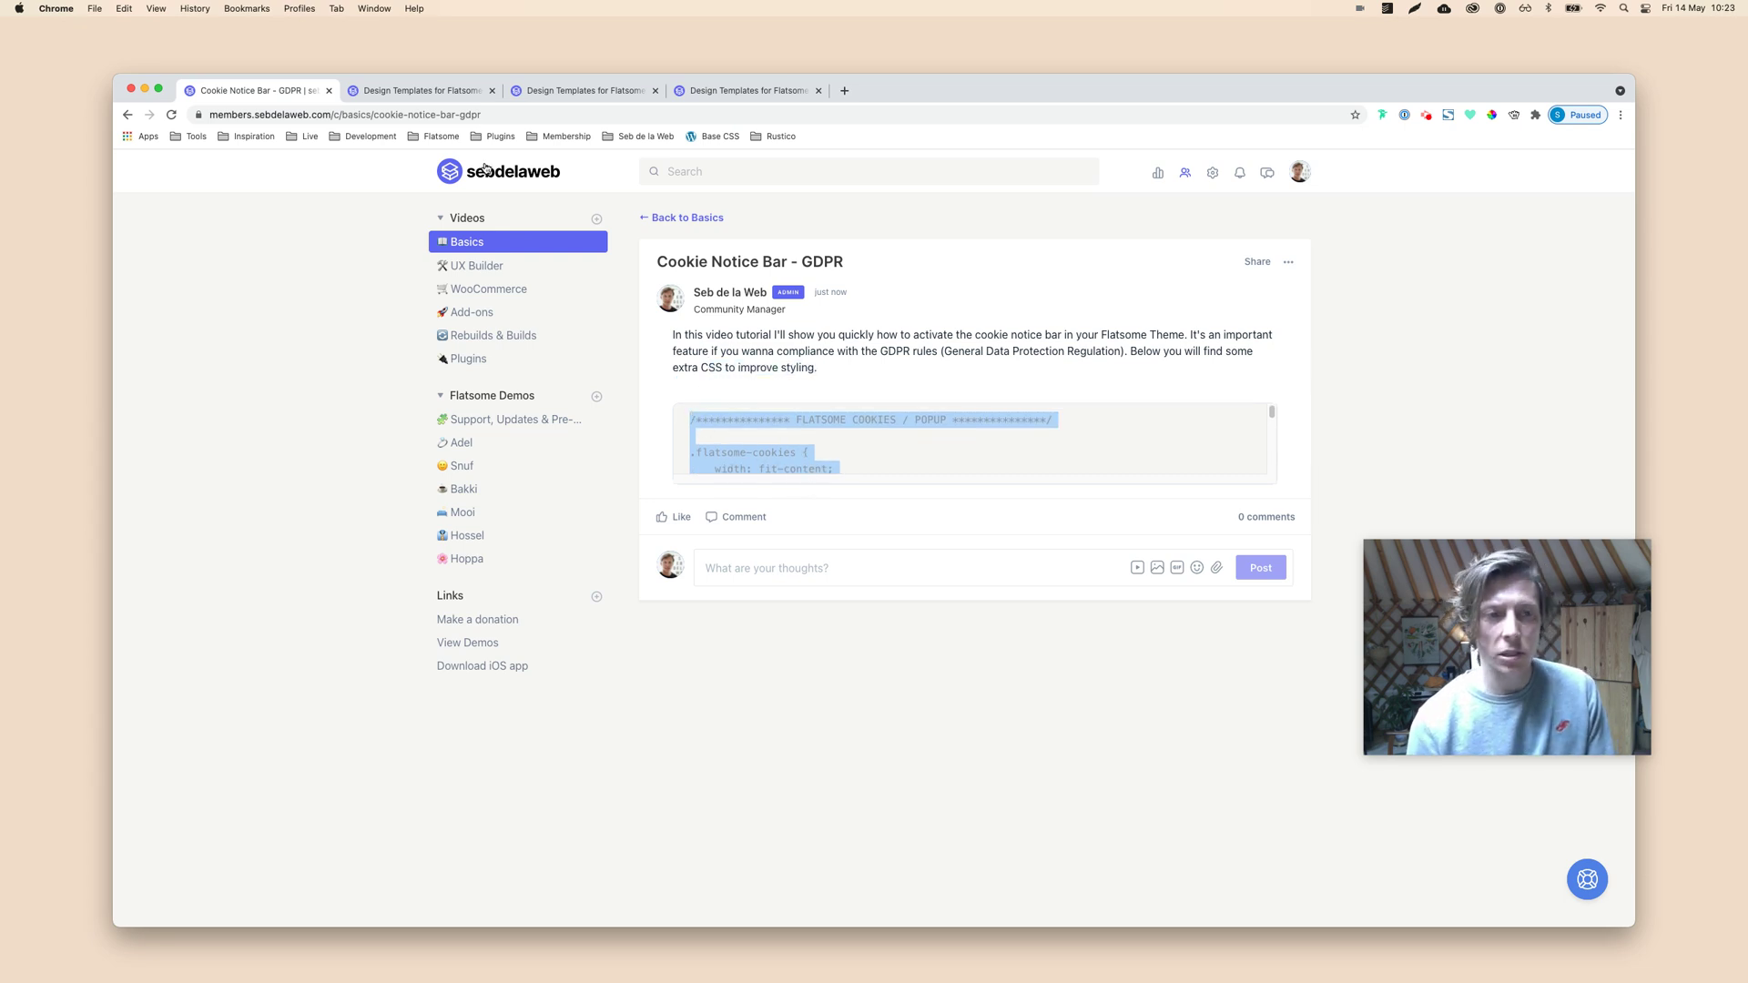
click(439, 94)
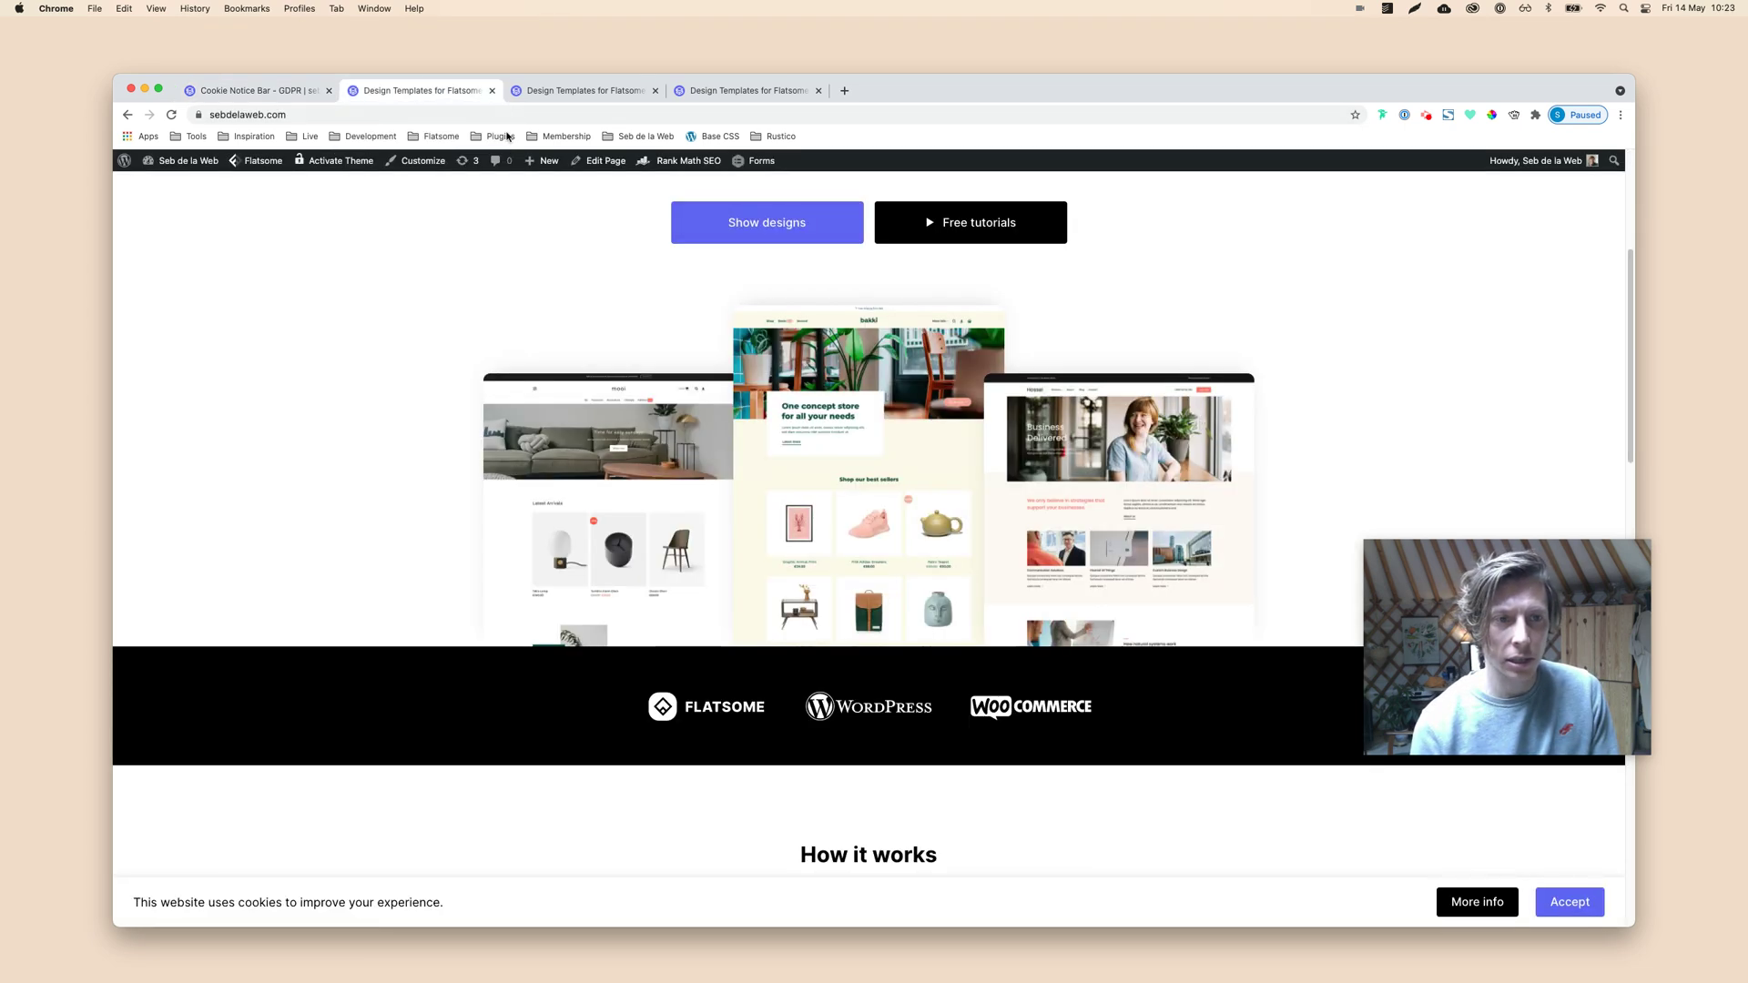
click(129, 165)
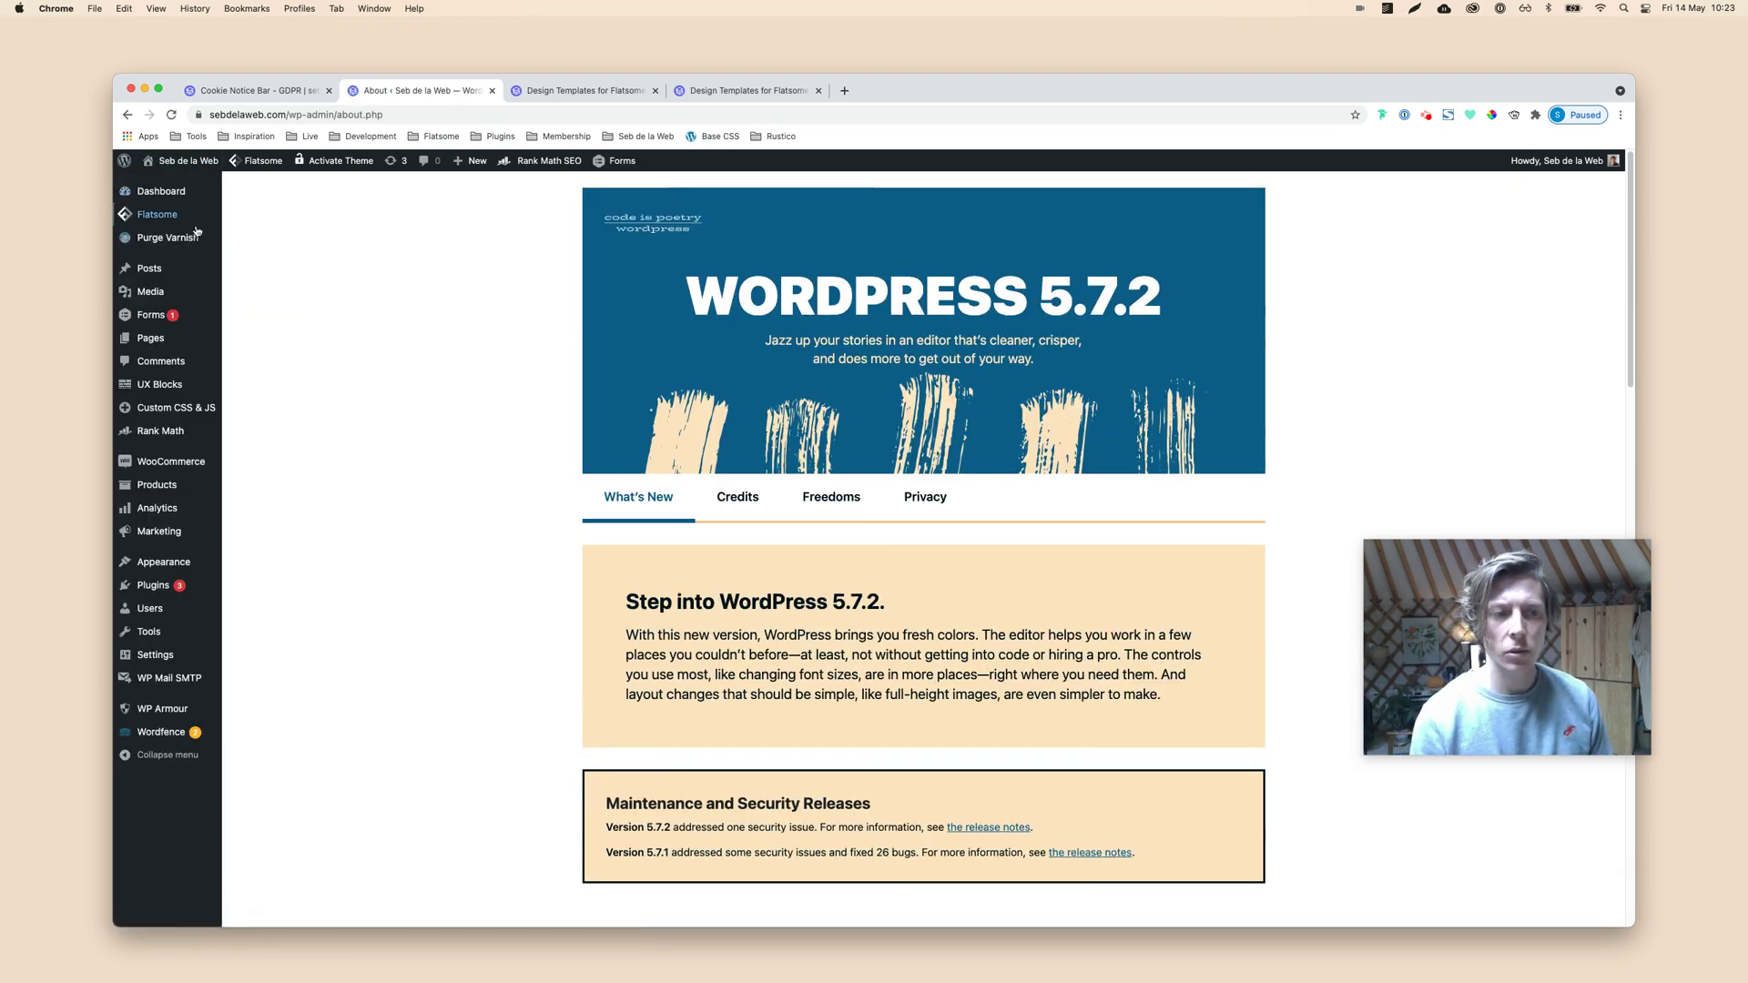
- Paste the cookies popup CSS into Flatsome Advanced's All Screens custom CSS field
mouse_move(182, 221)
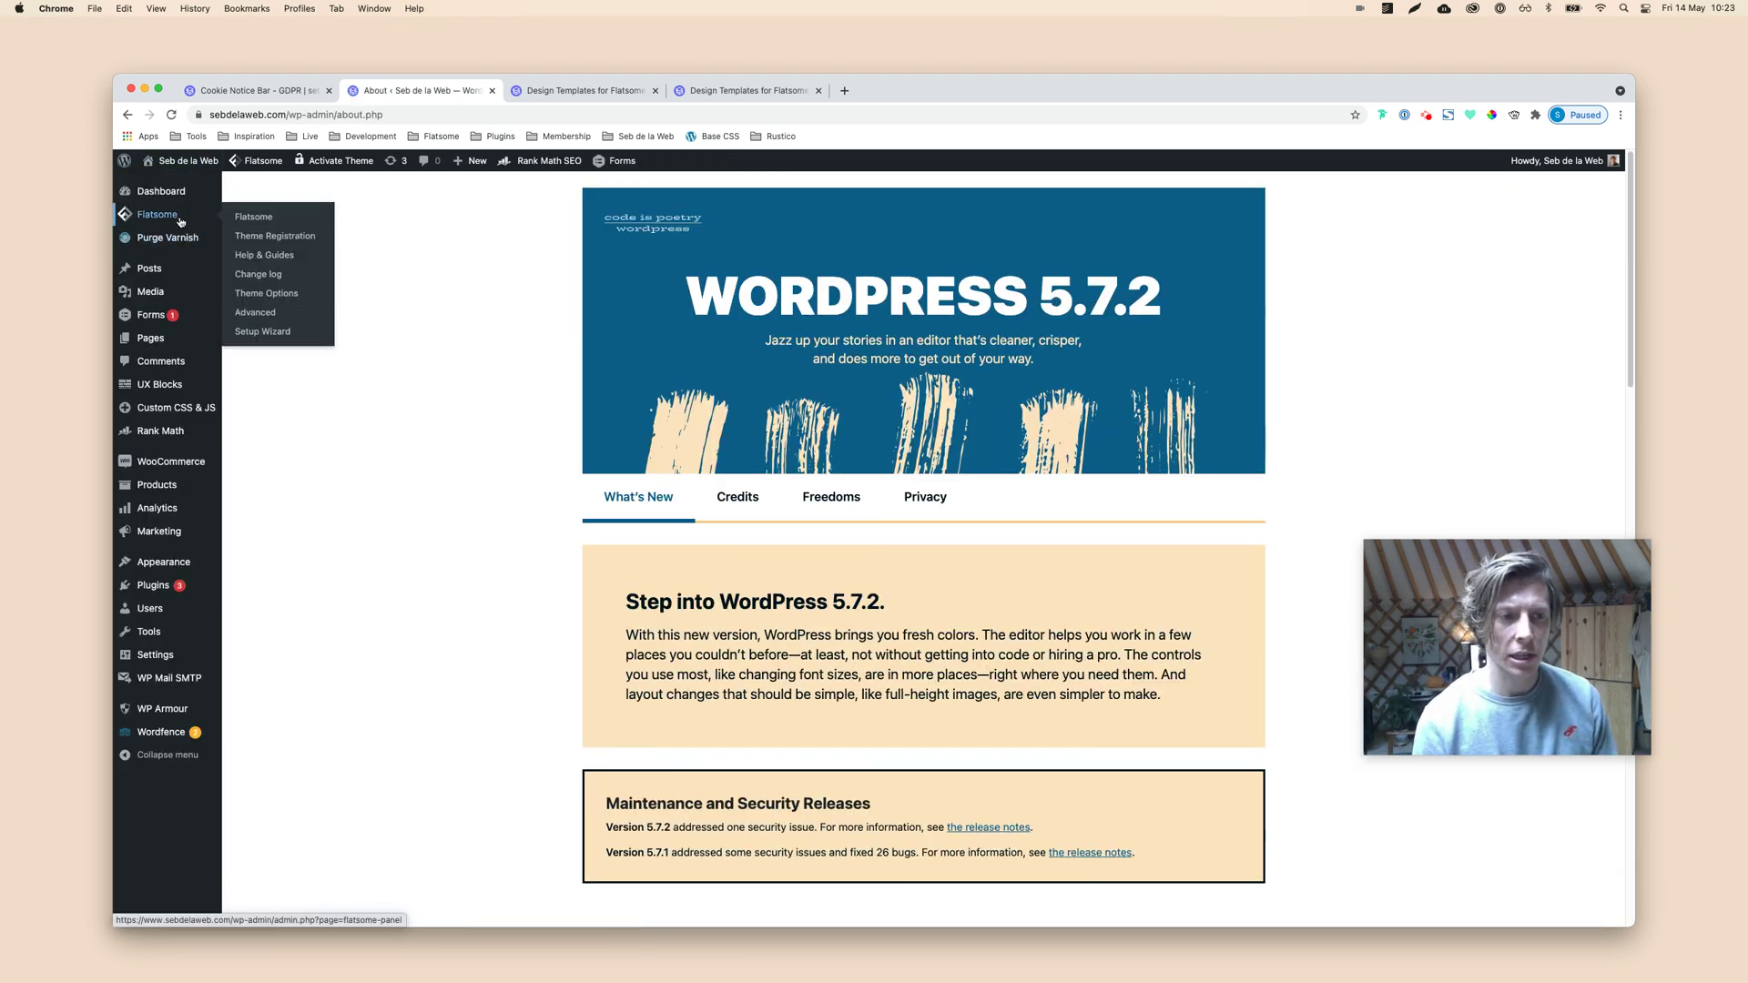
click(273, 315)
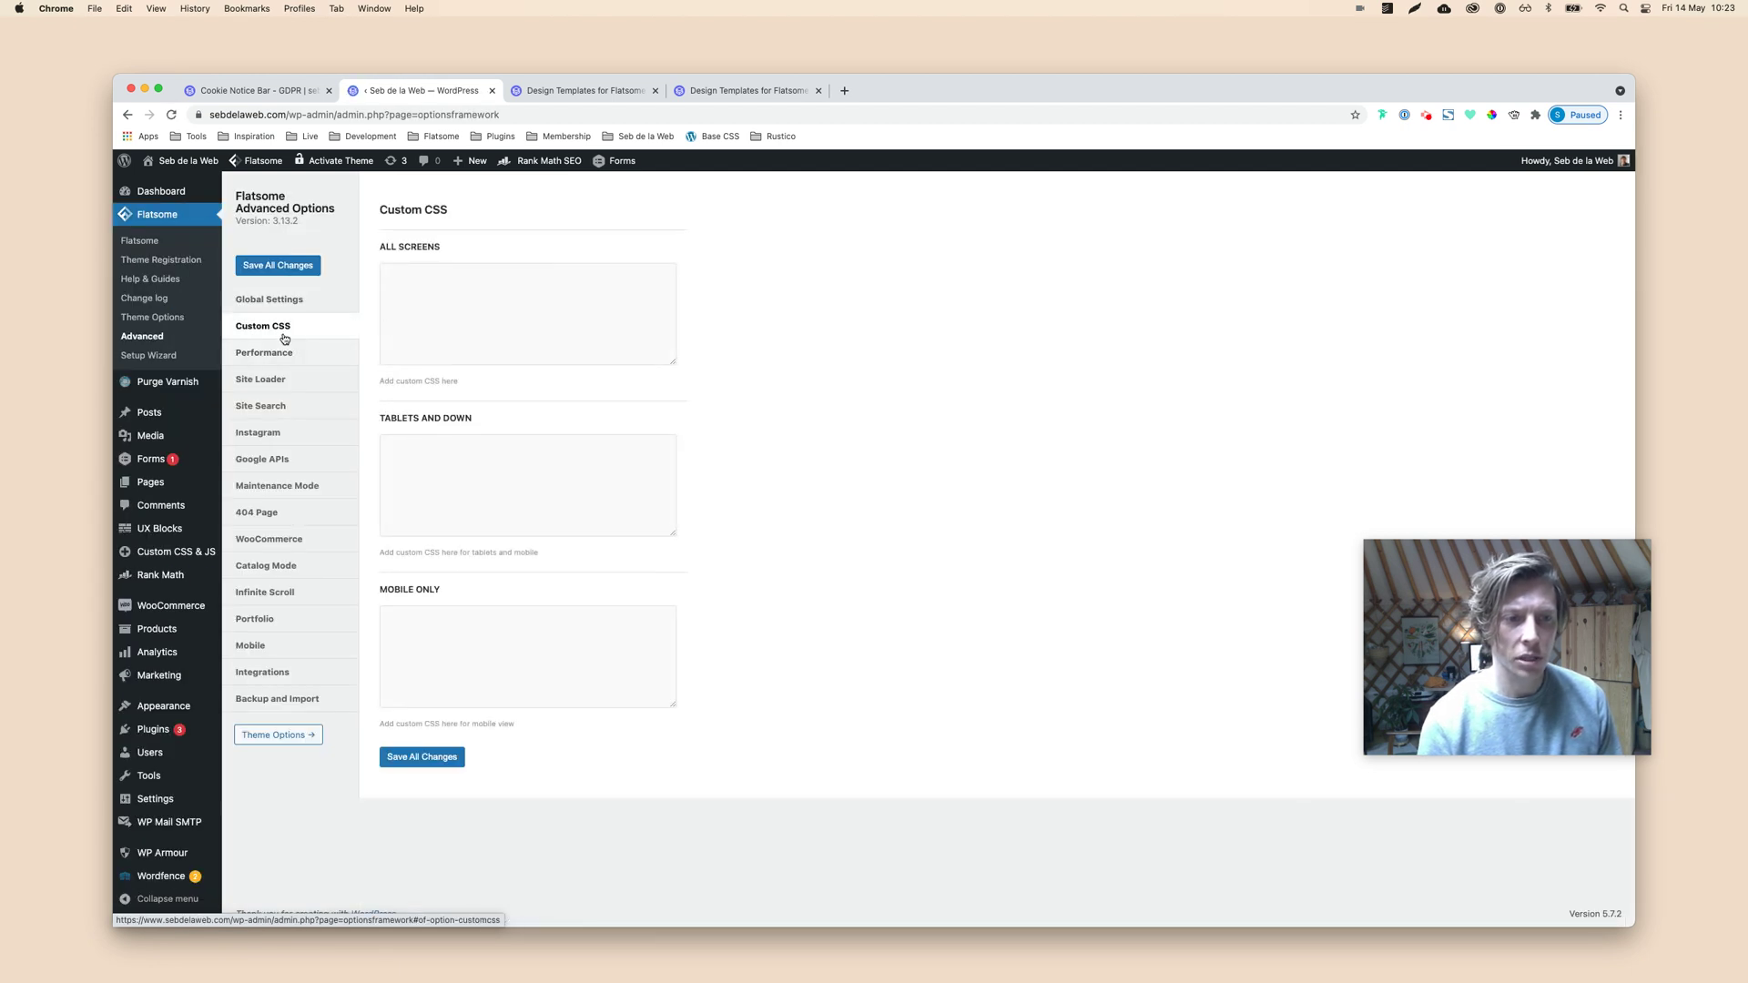
click(505, 302)
key(super+v)
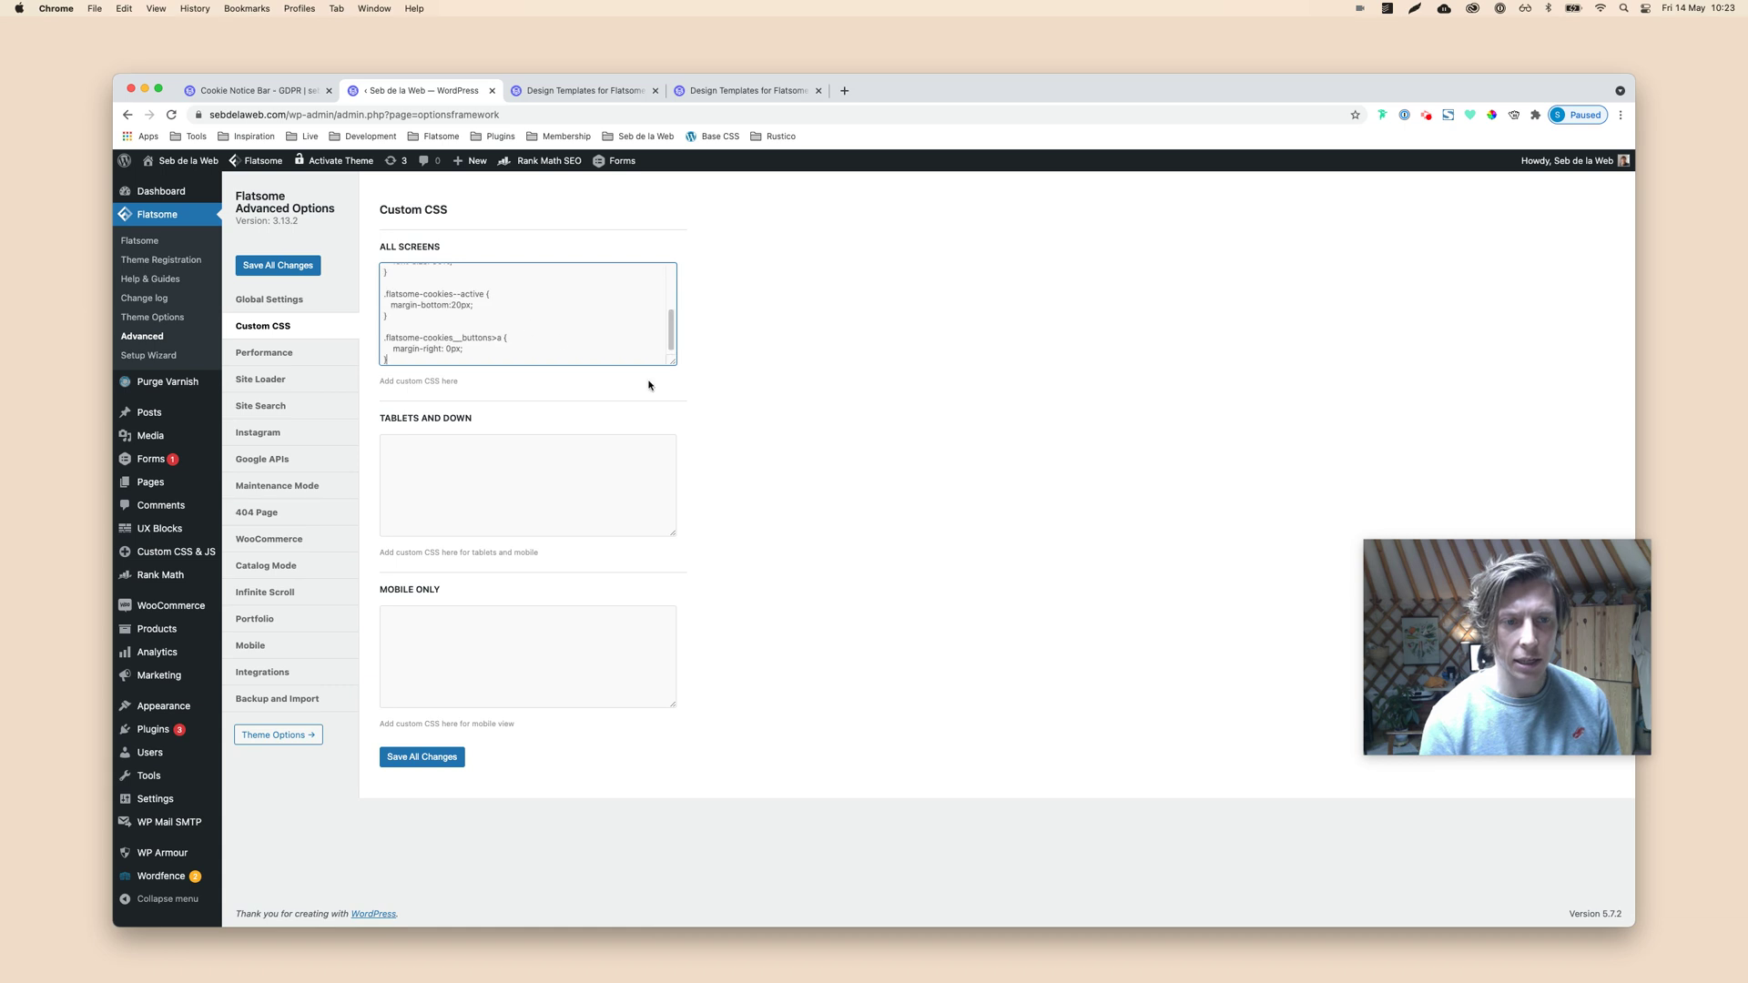
drag(669, 361, 678, 634)
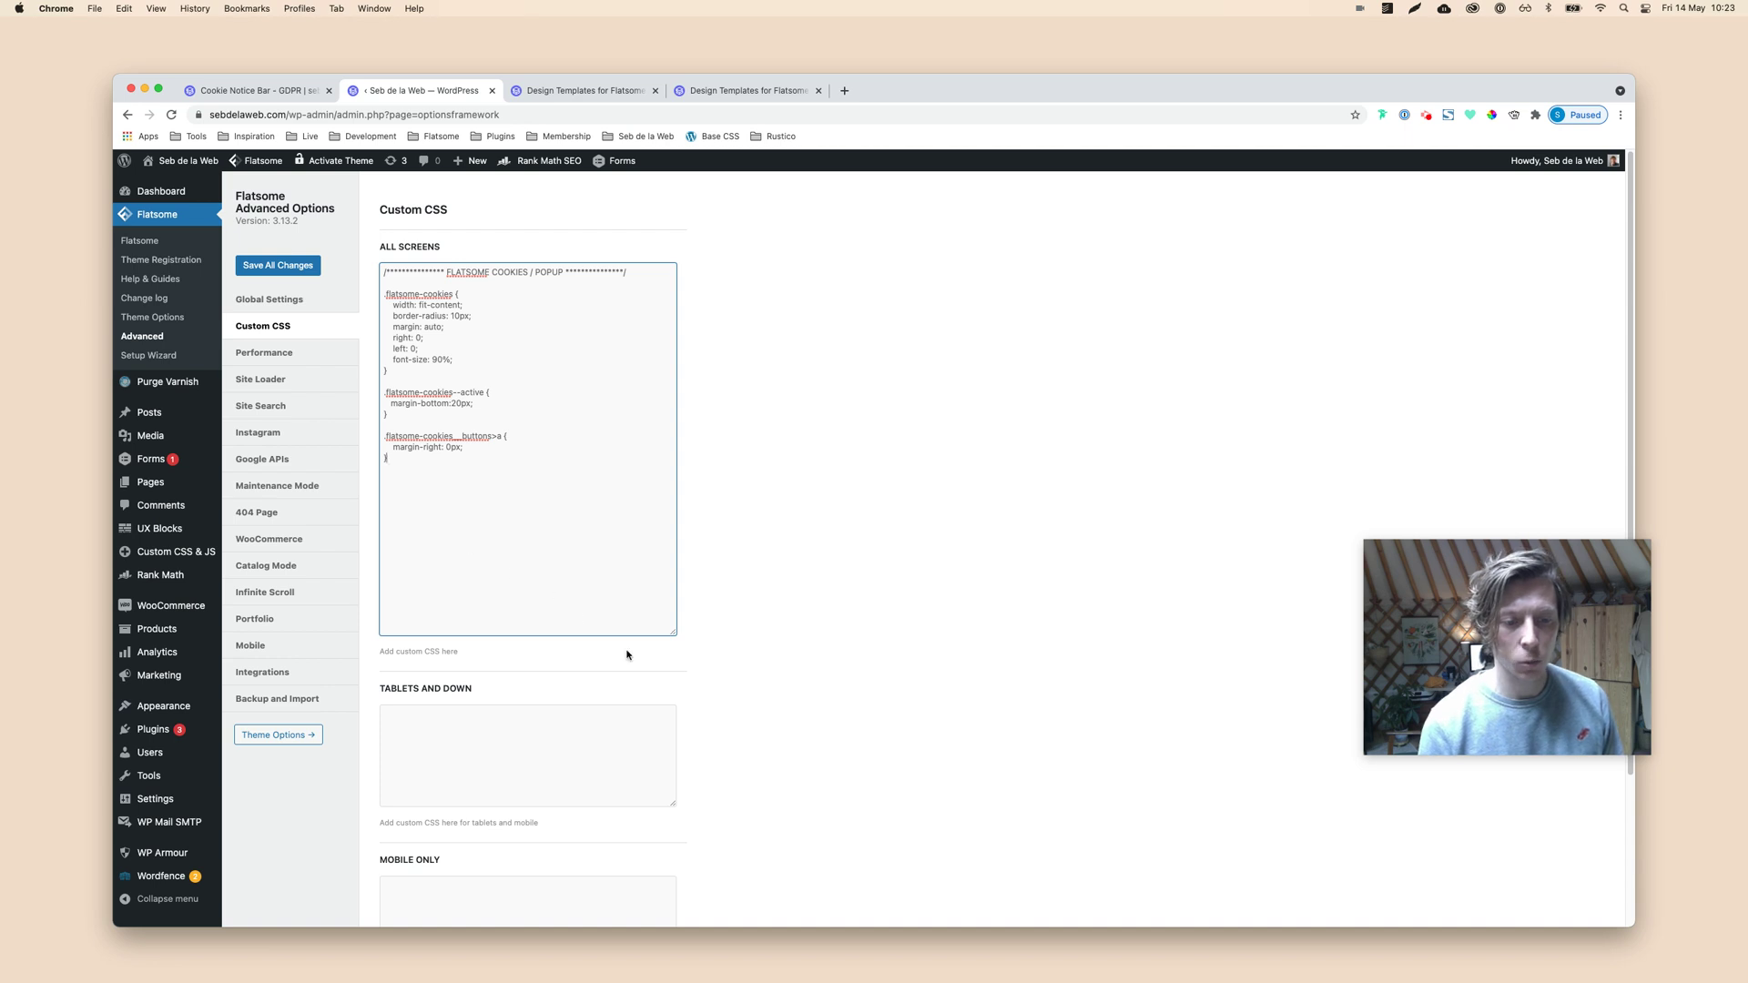
- Check the CSS against the tutorial post, save all changes, and reload the live homepage
click(244, 93)
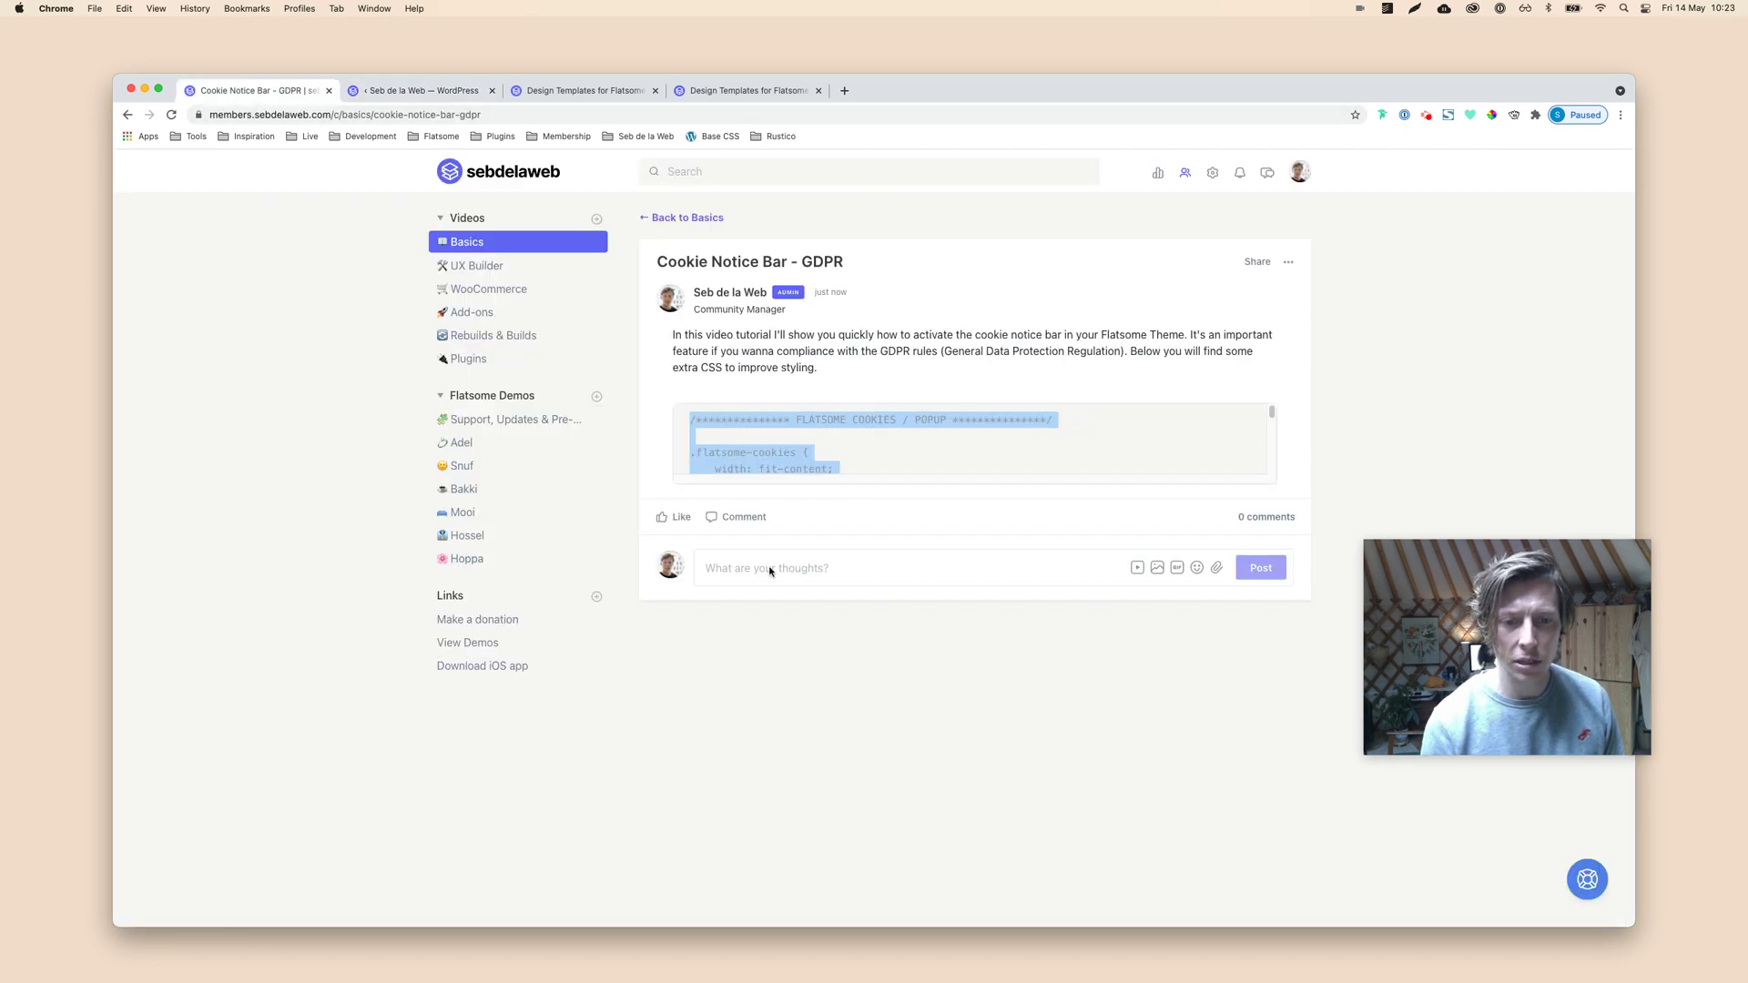
click(806, 632)
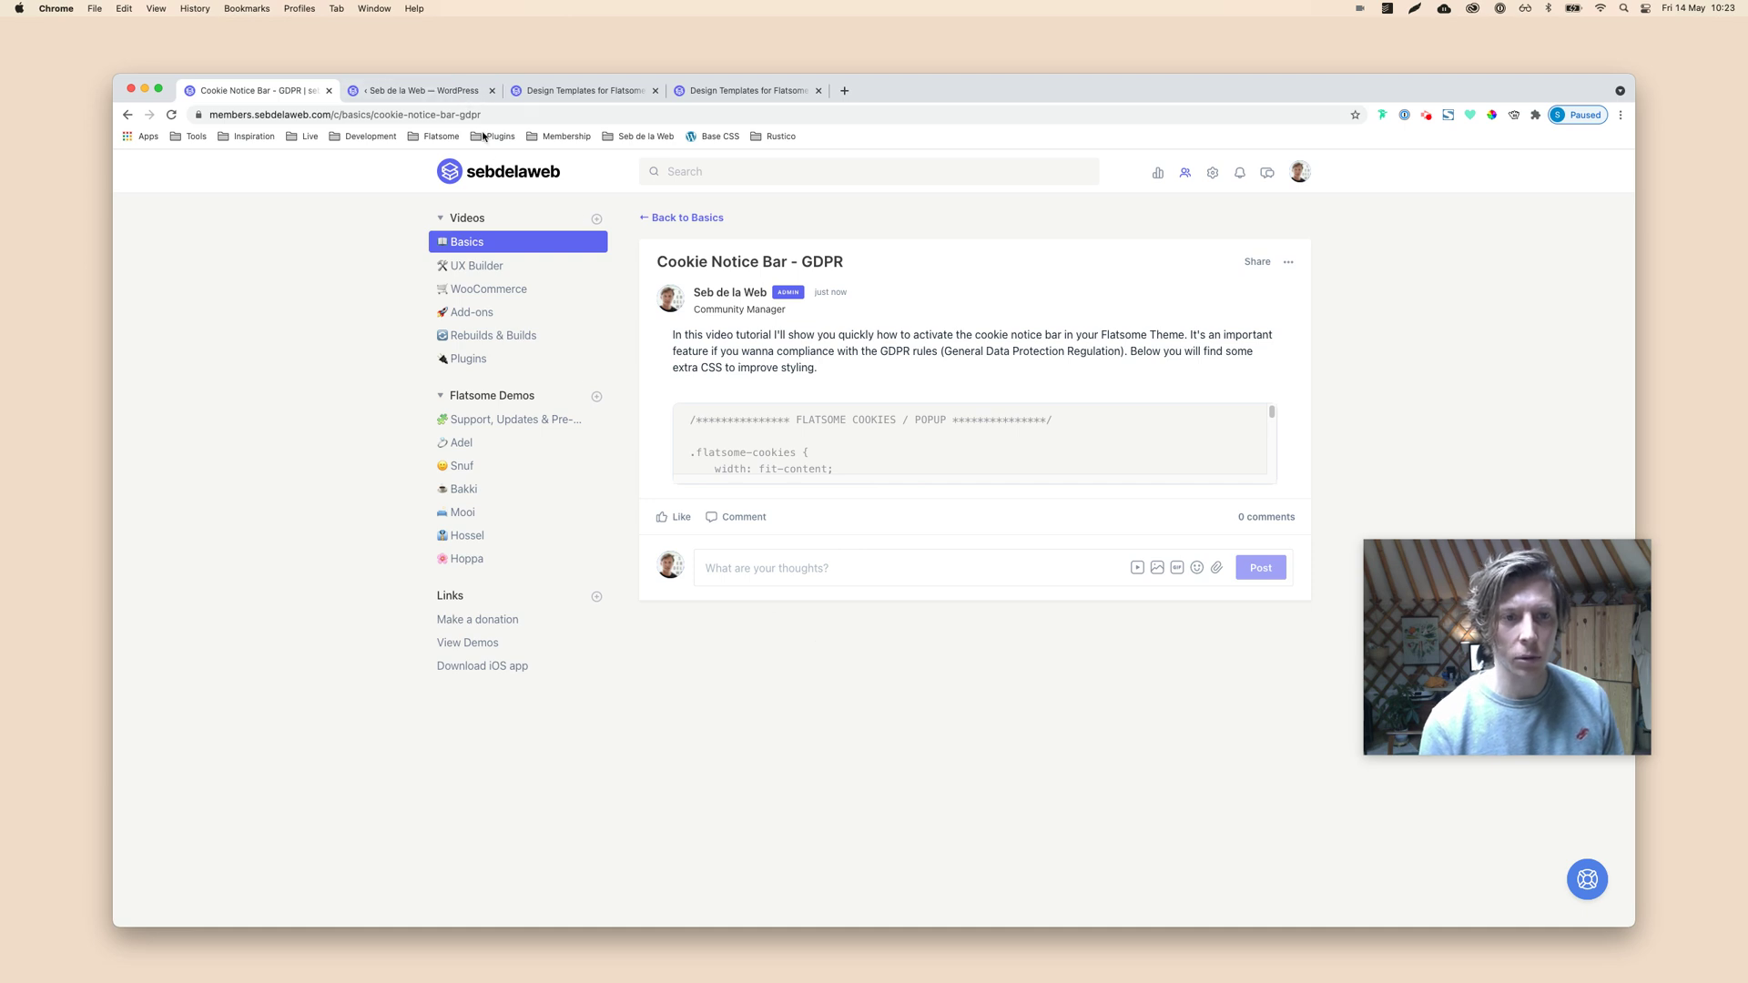
click(435, 93)
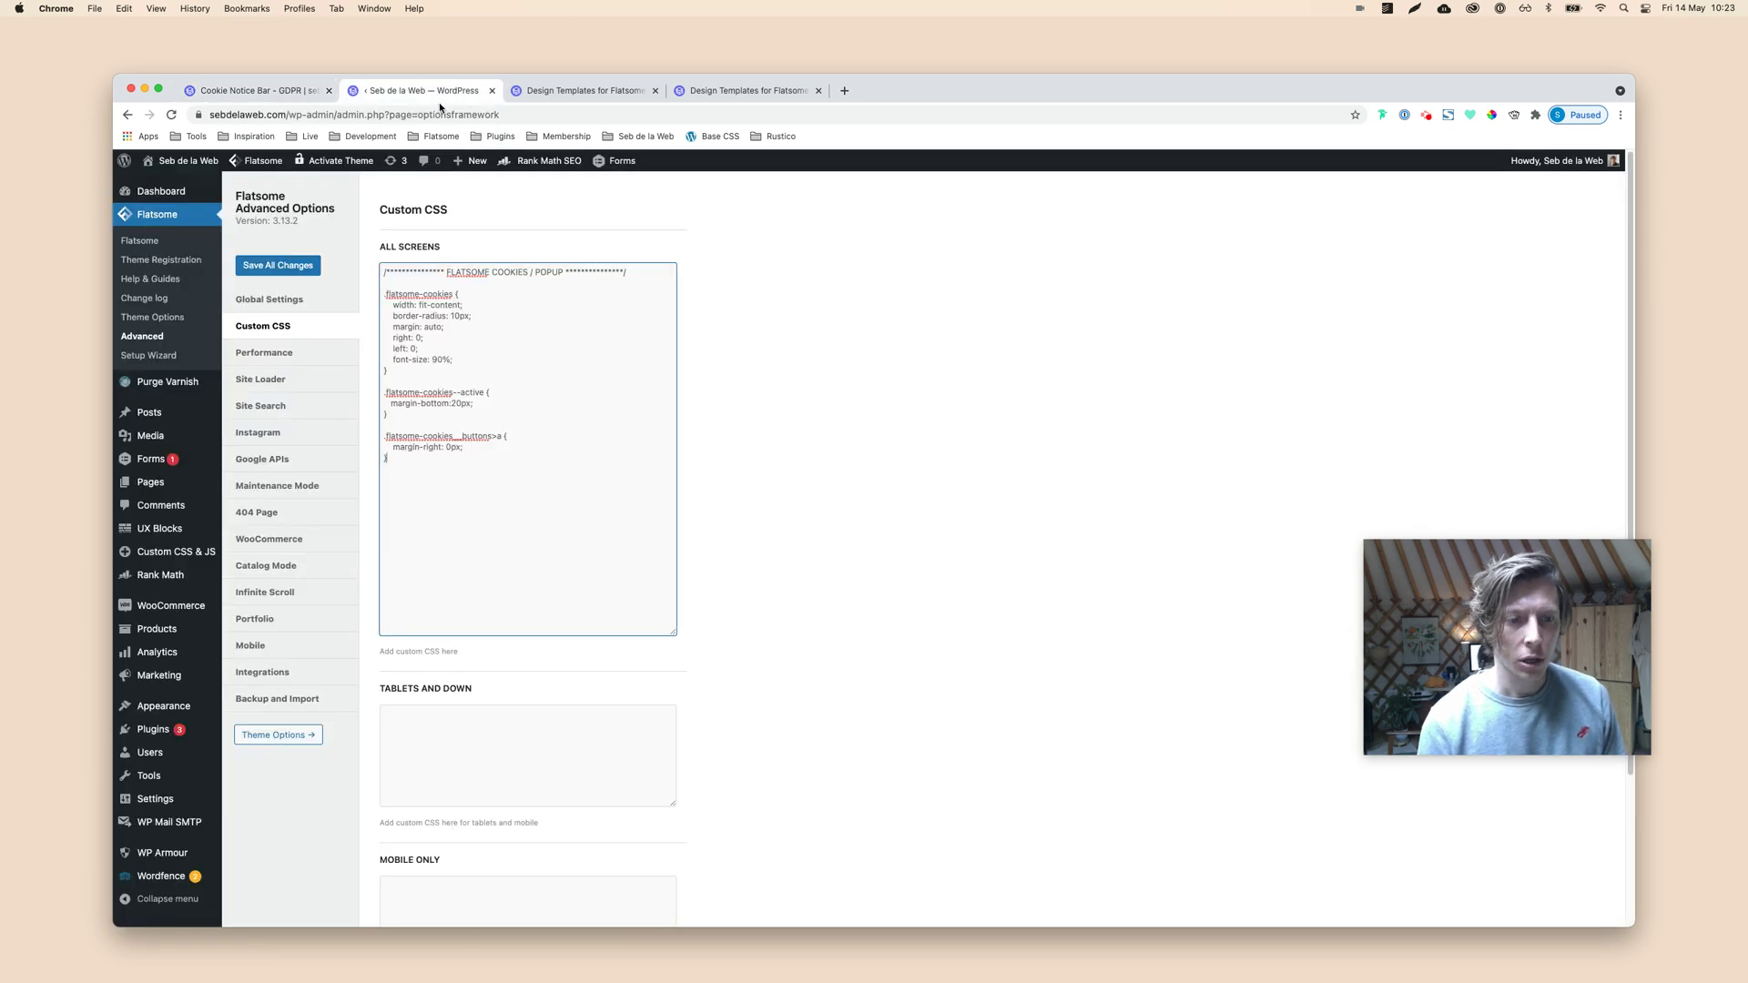
key(ctrl+a)
click(707, 671)
scroll(625, 776, down, 4)
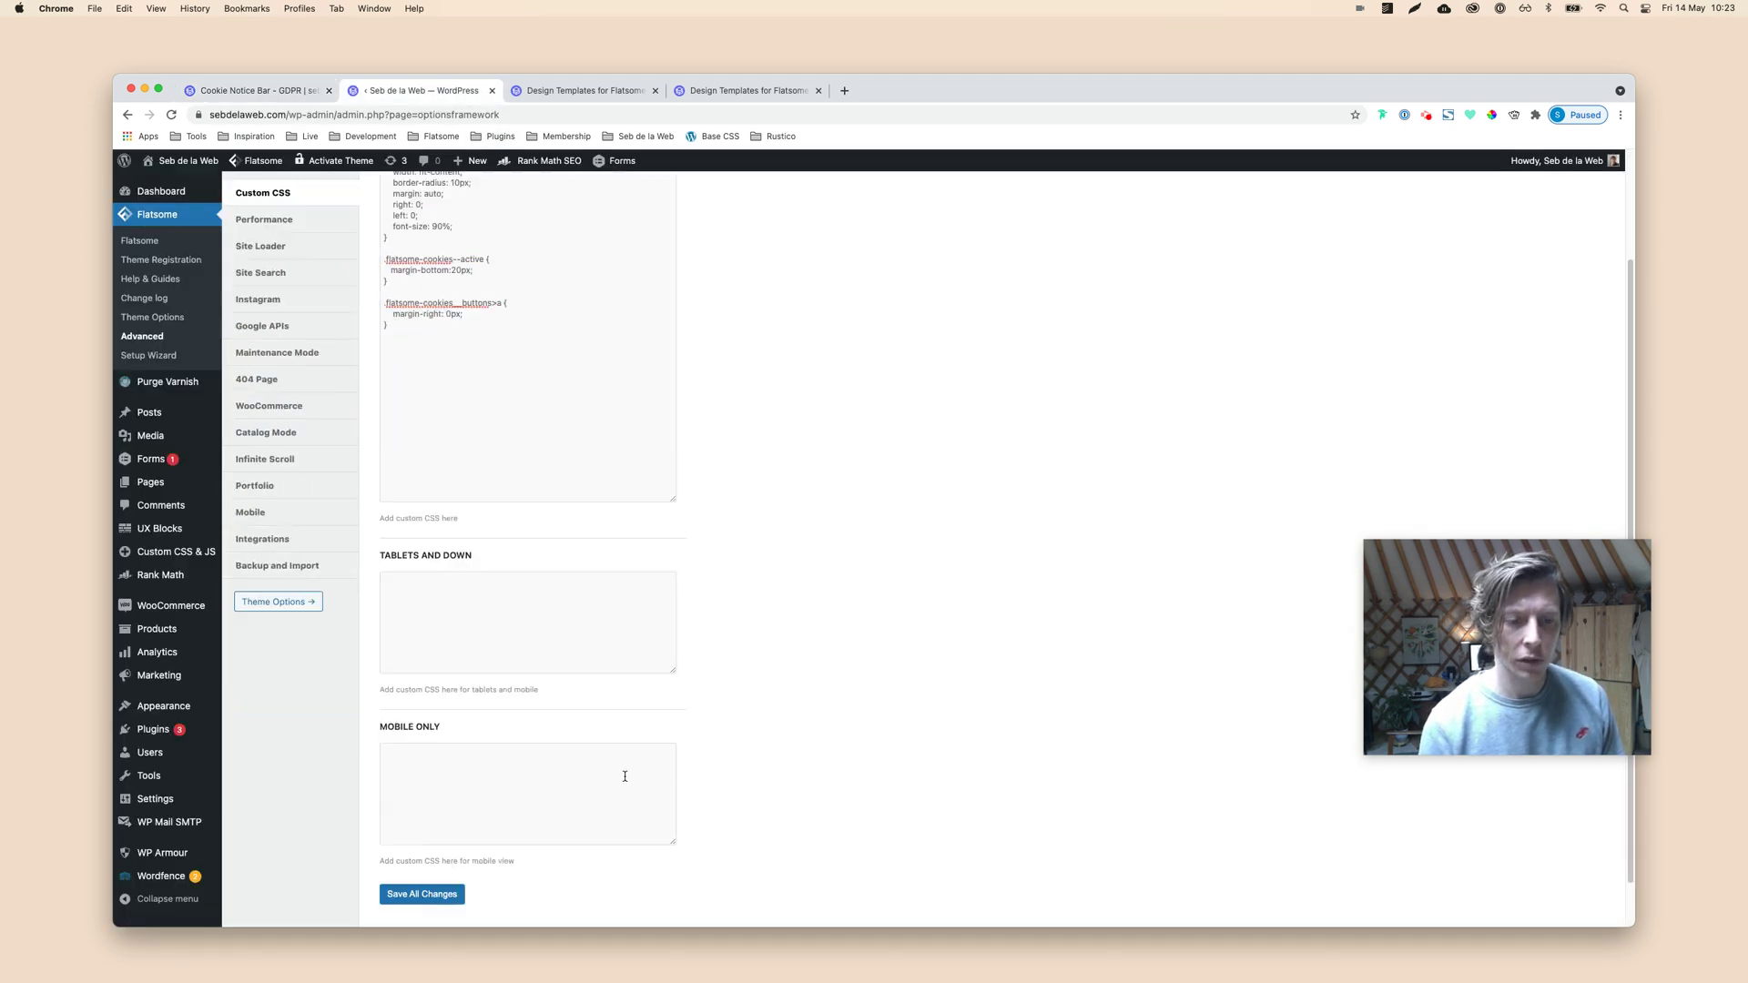
click(443, 842)
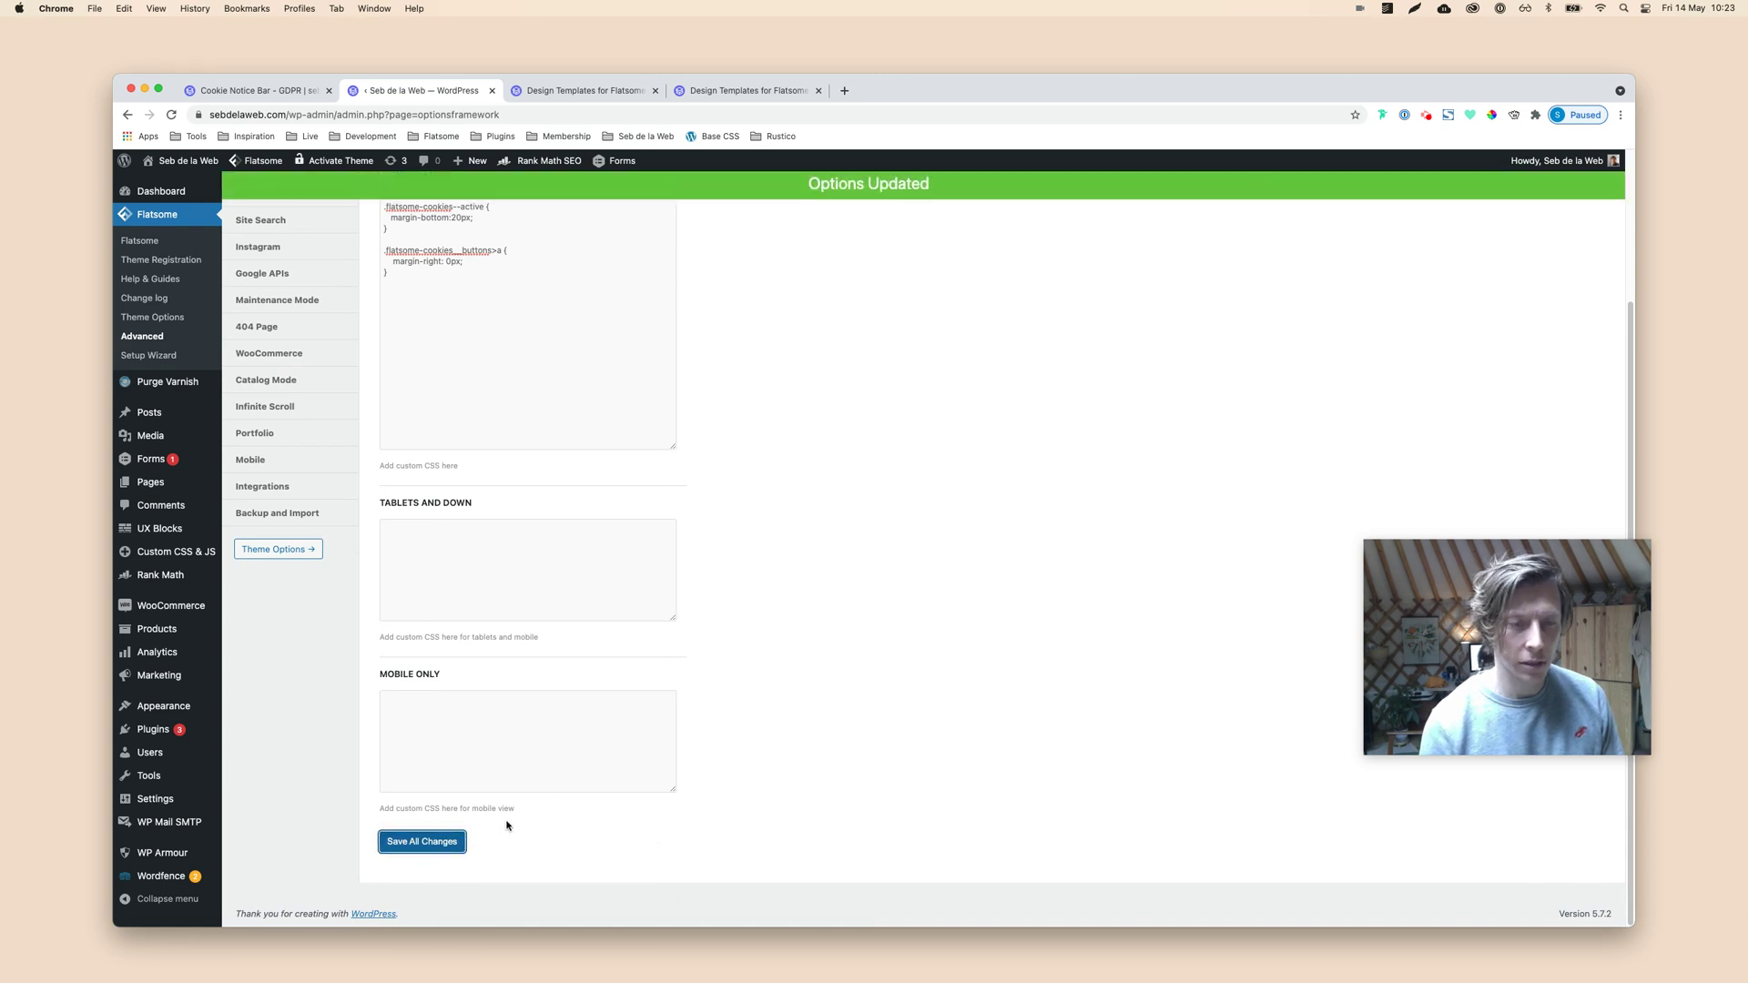
click(583, 92)
key(super+r)
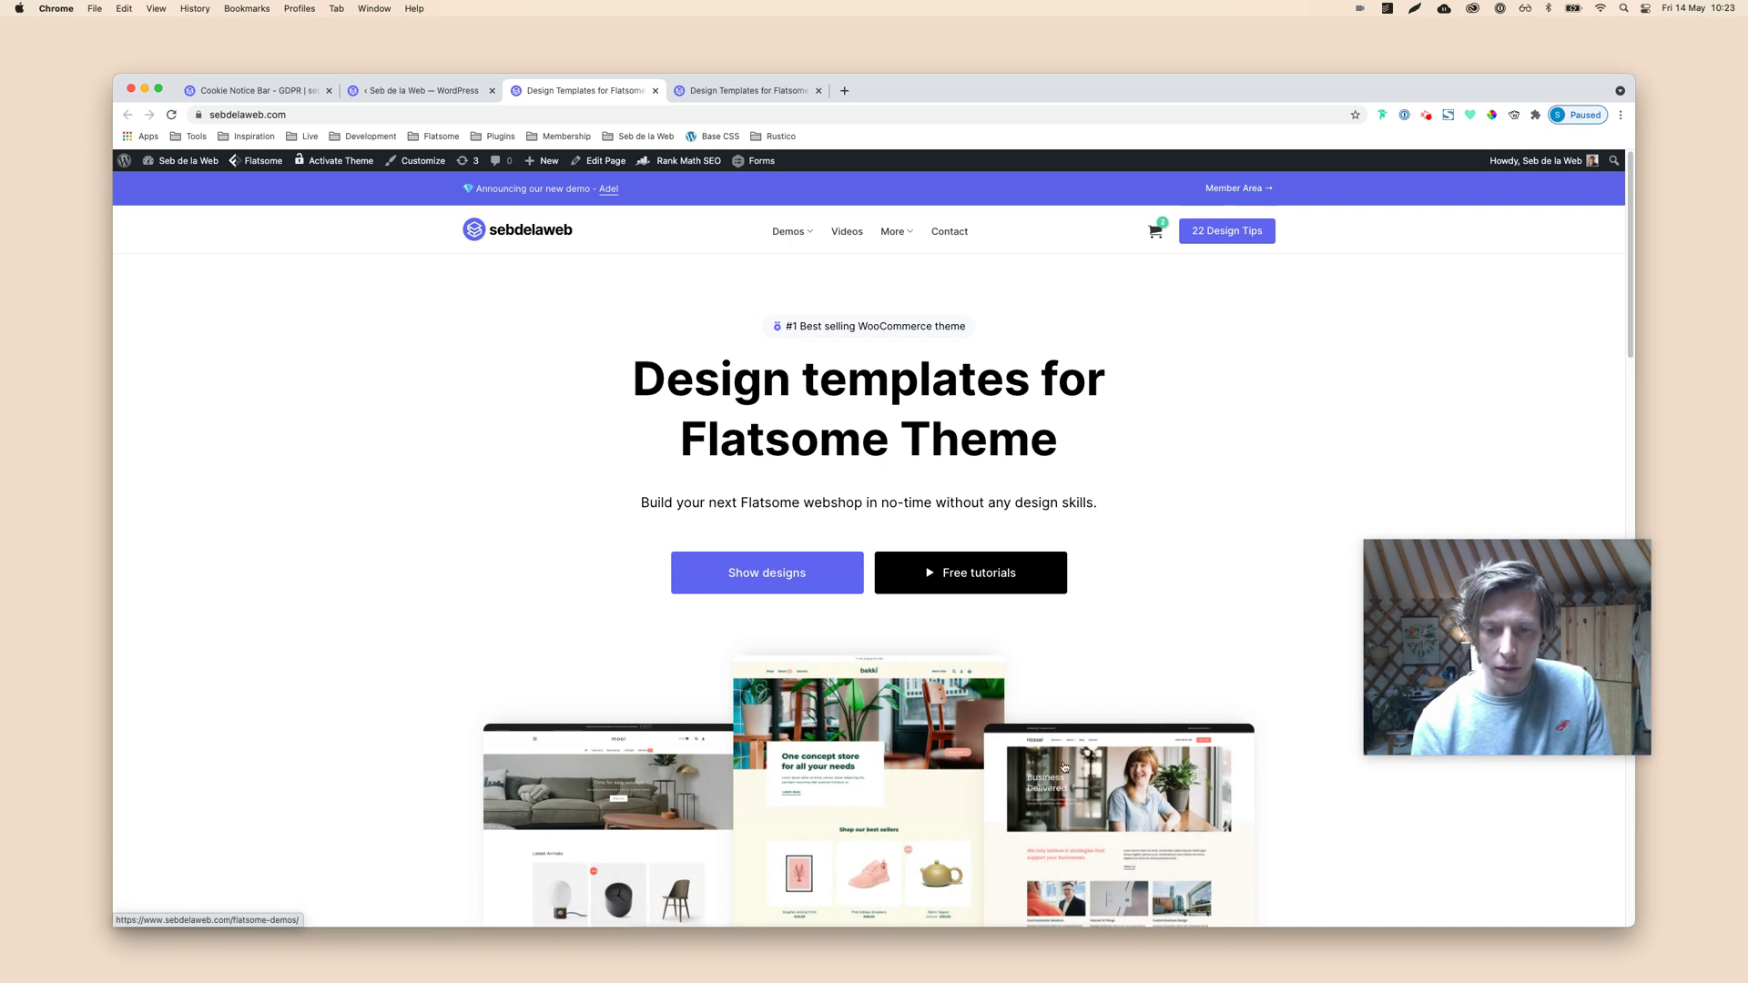
scroll(820, 864, down, 1)
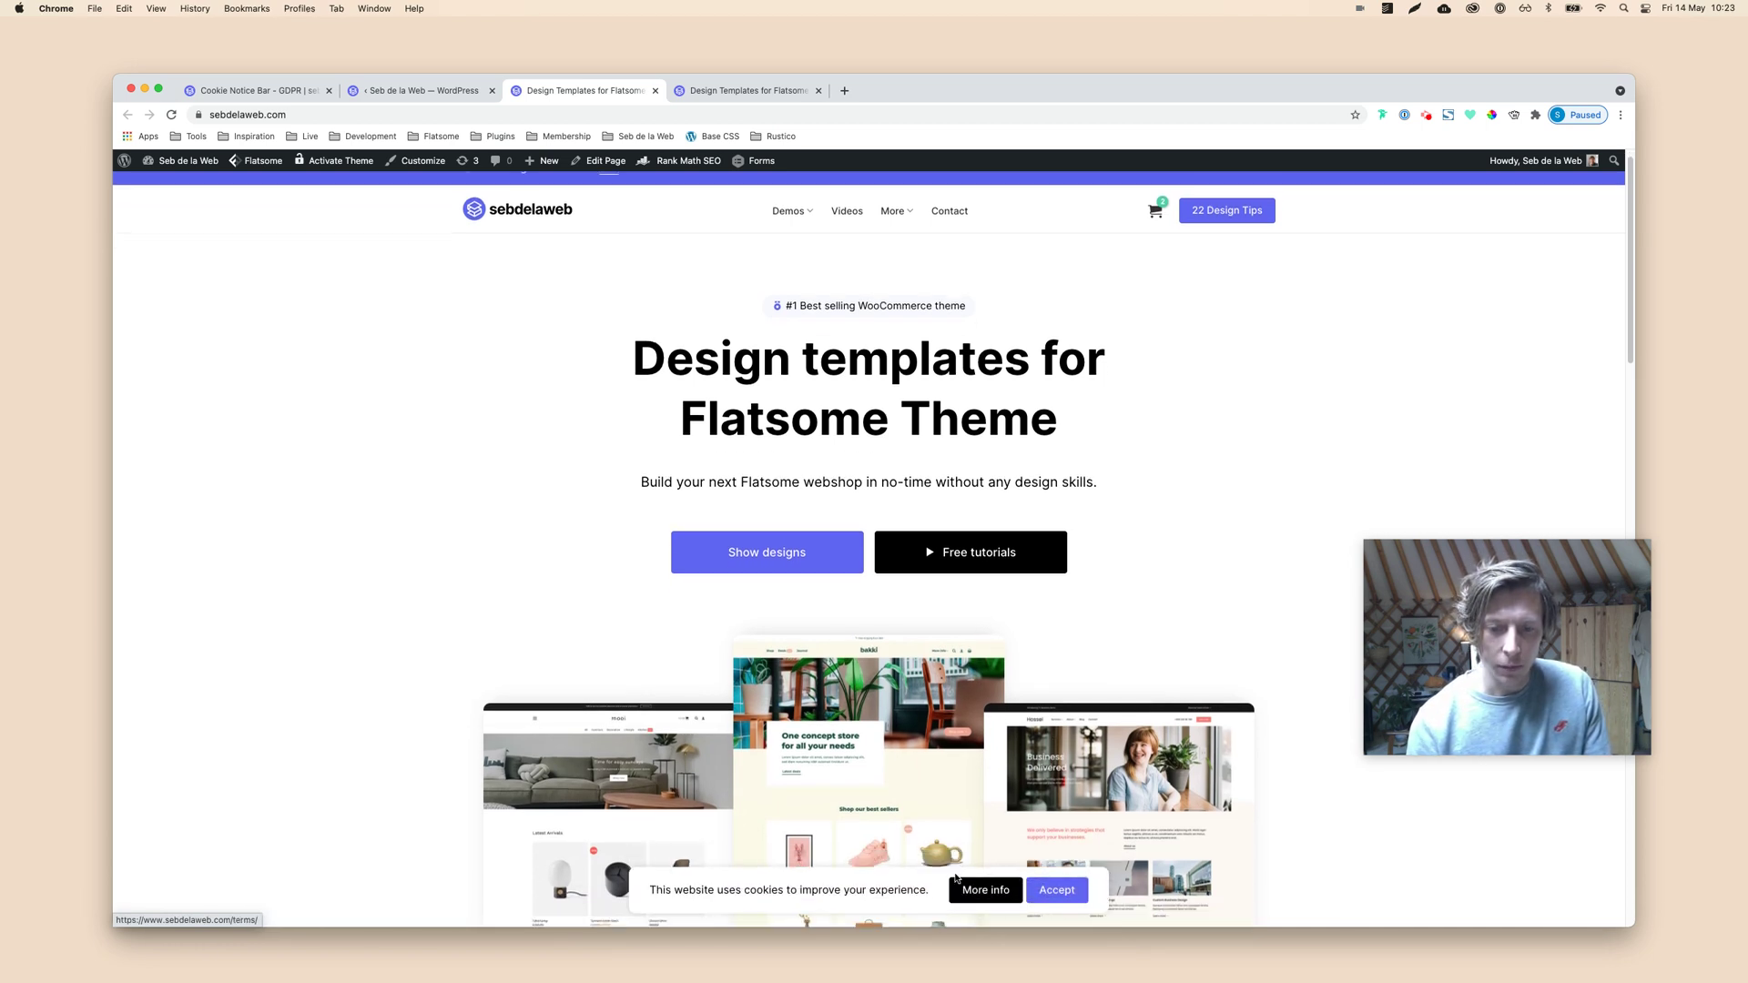
scroll(779, 889, down, 5)
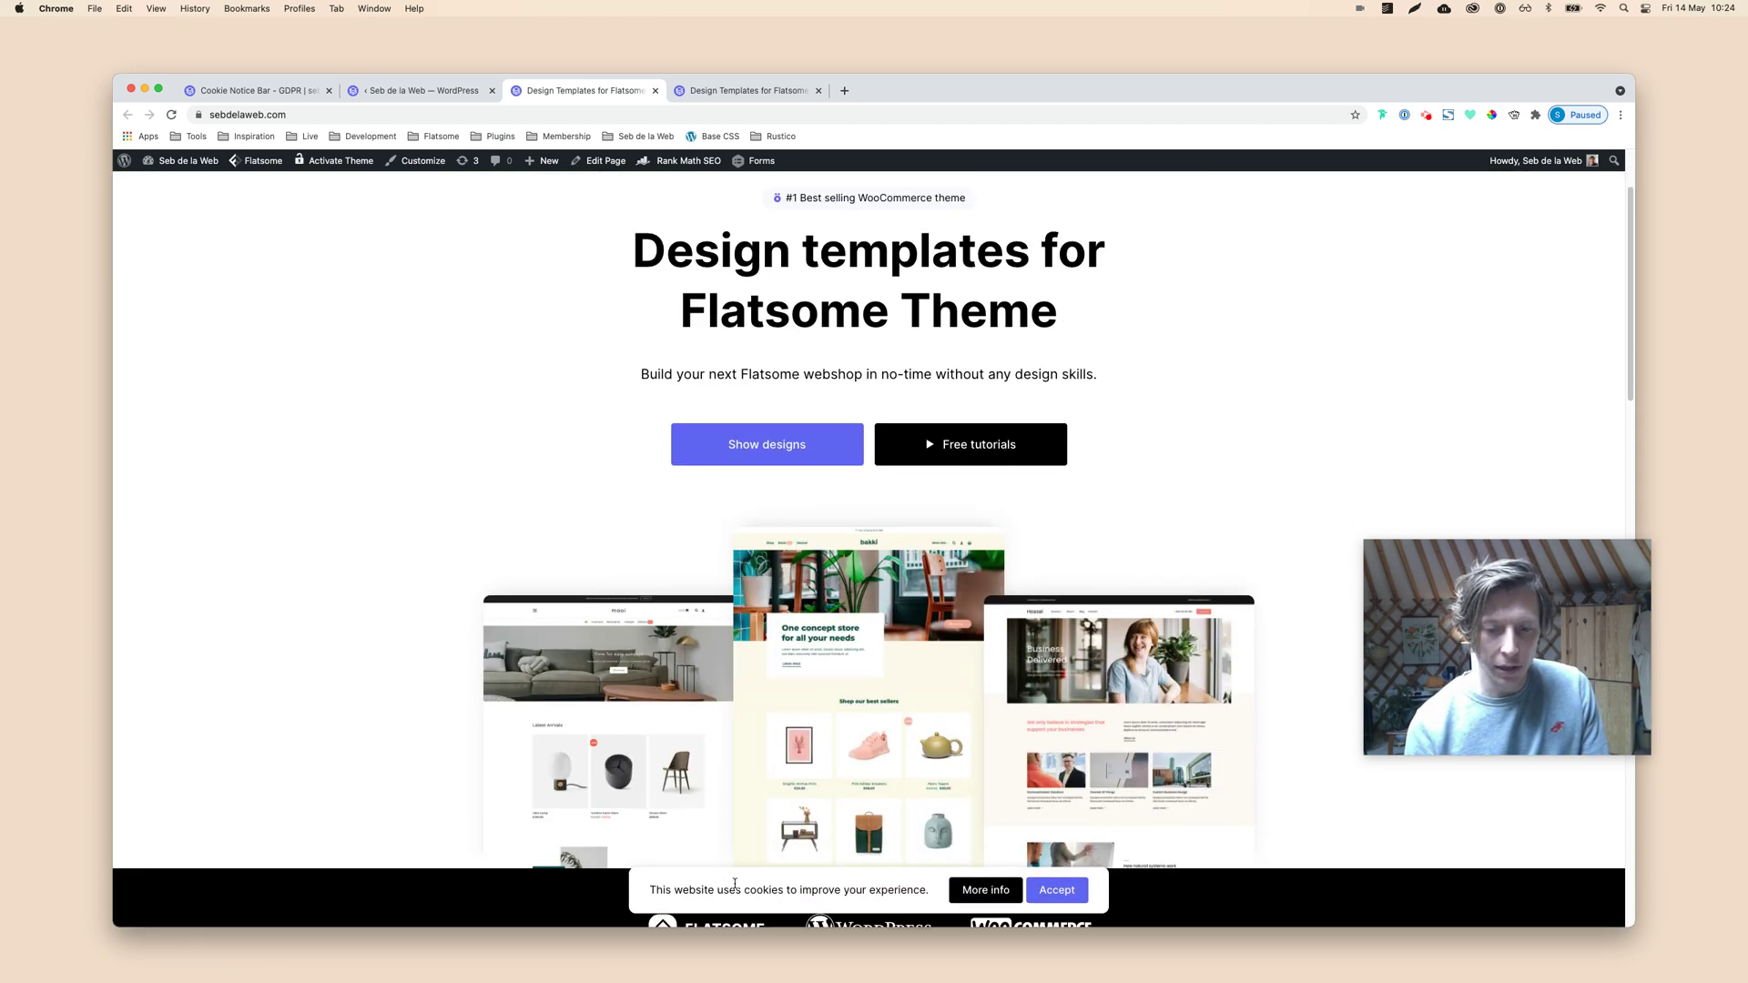
scroll(734, 880, down, 3)
scroll(770, 888, up, 10)
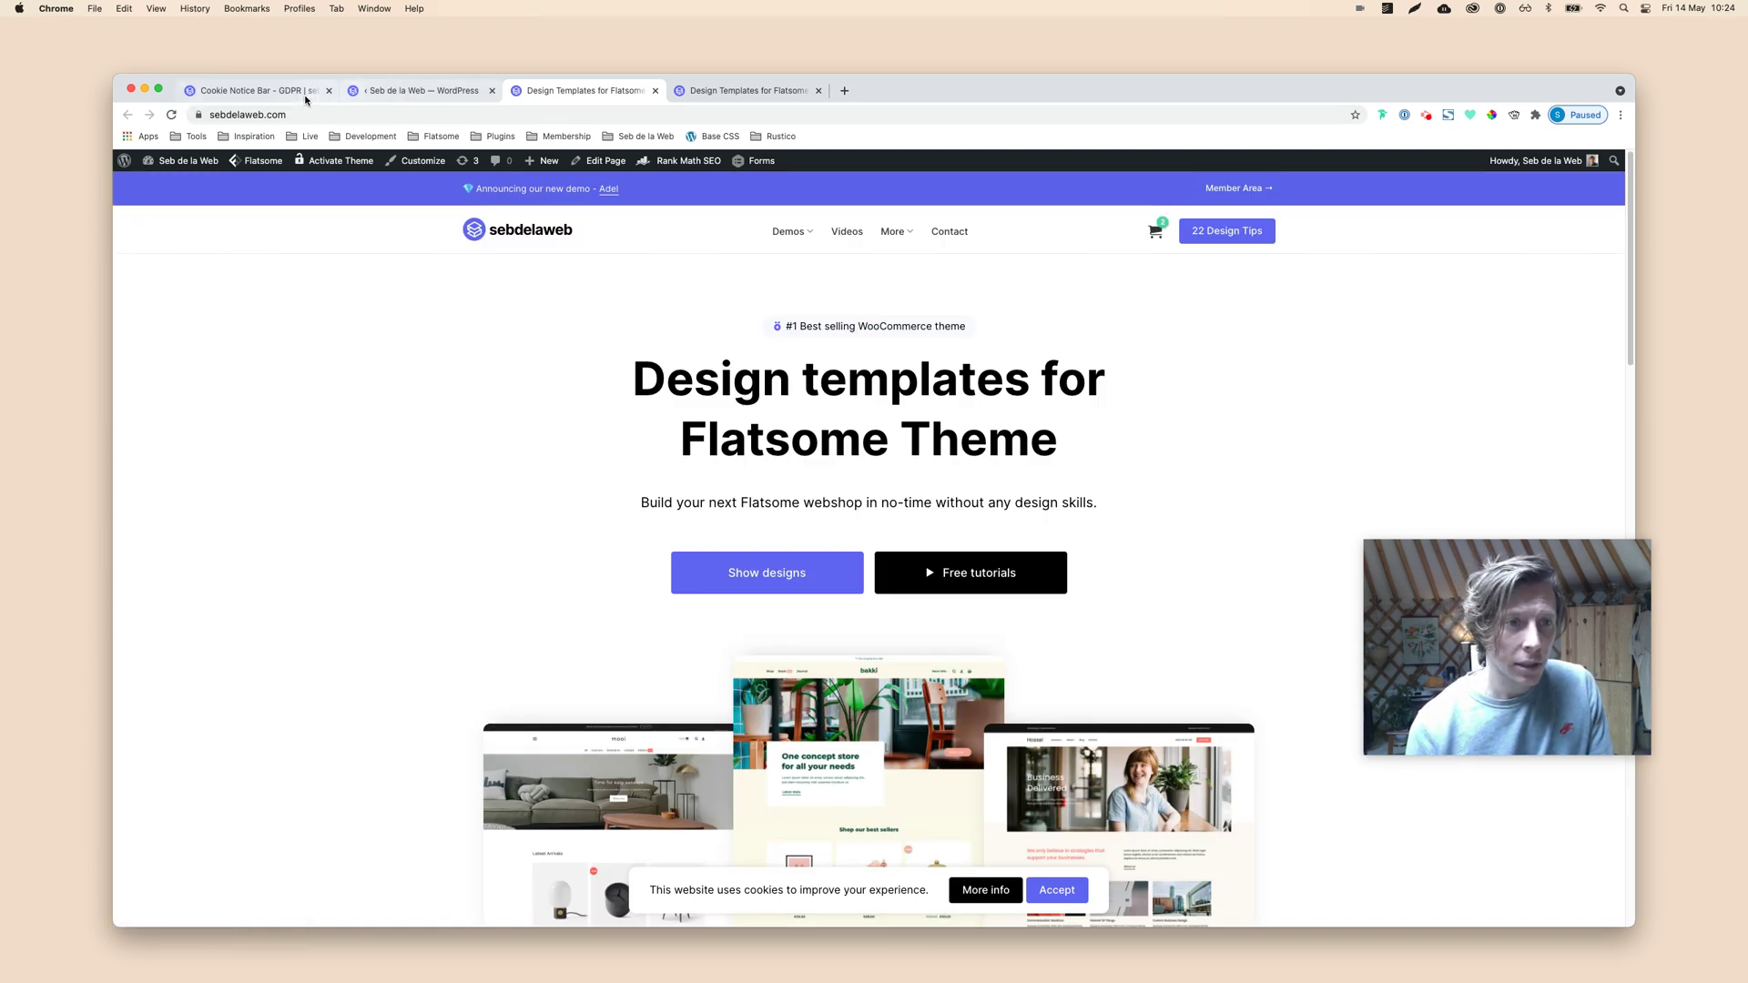
scroll(836, 562, down, 1)
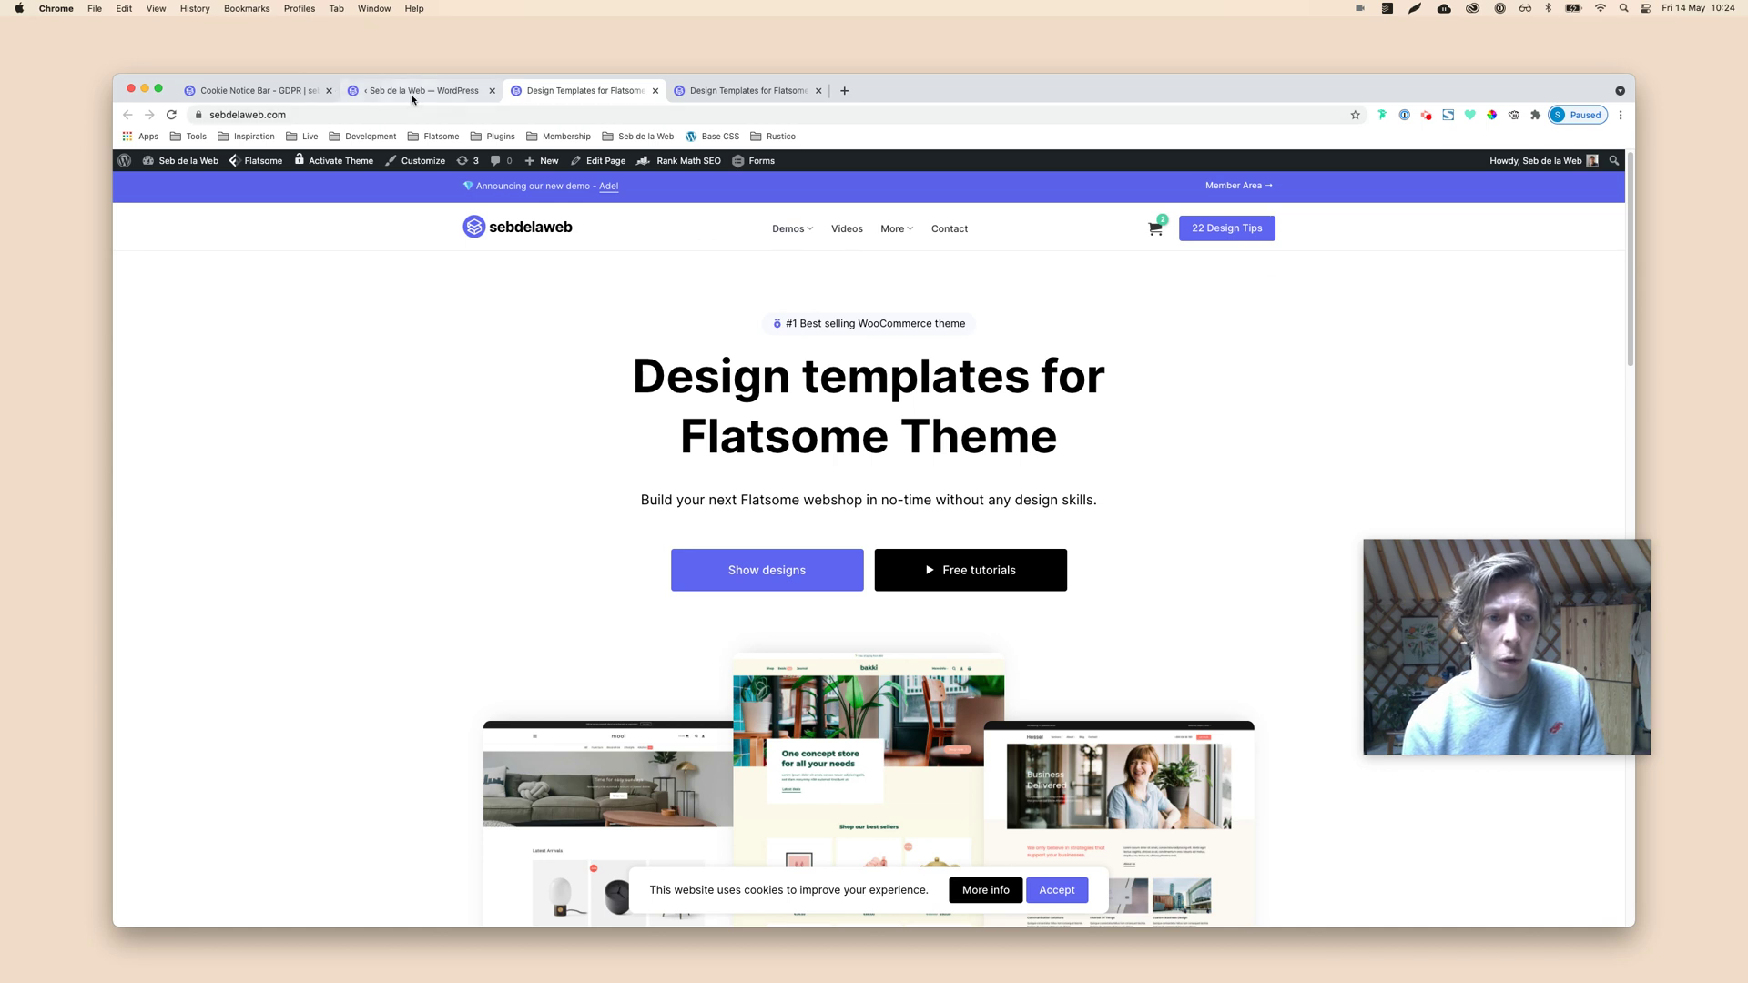
click(336, 94)
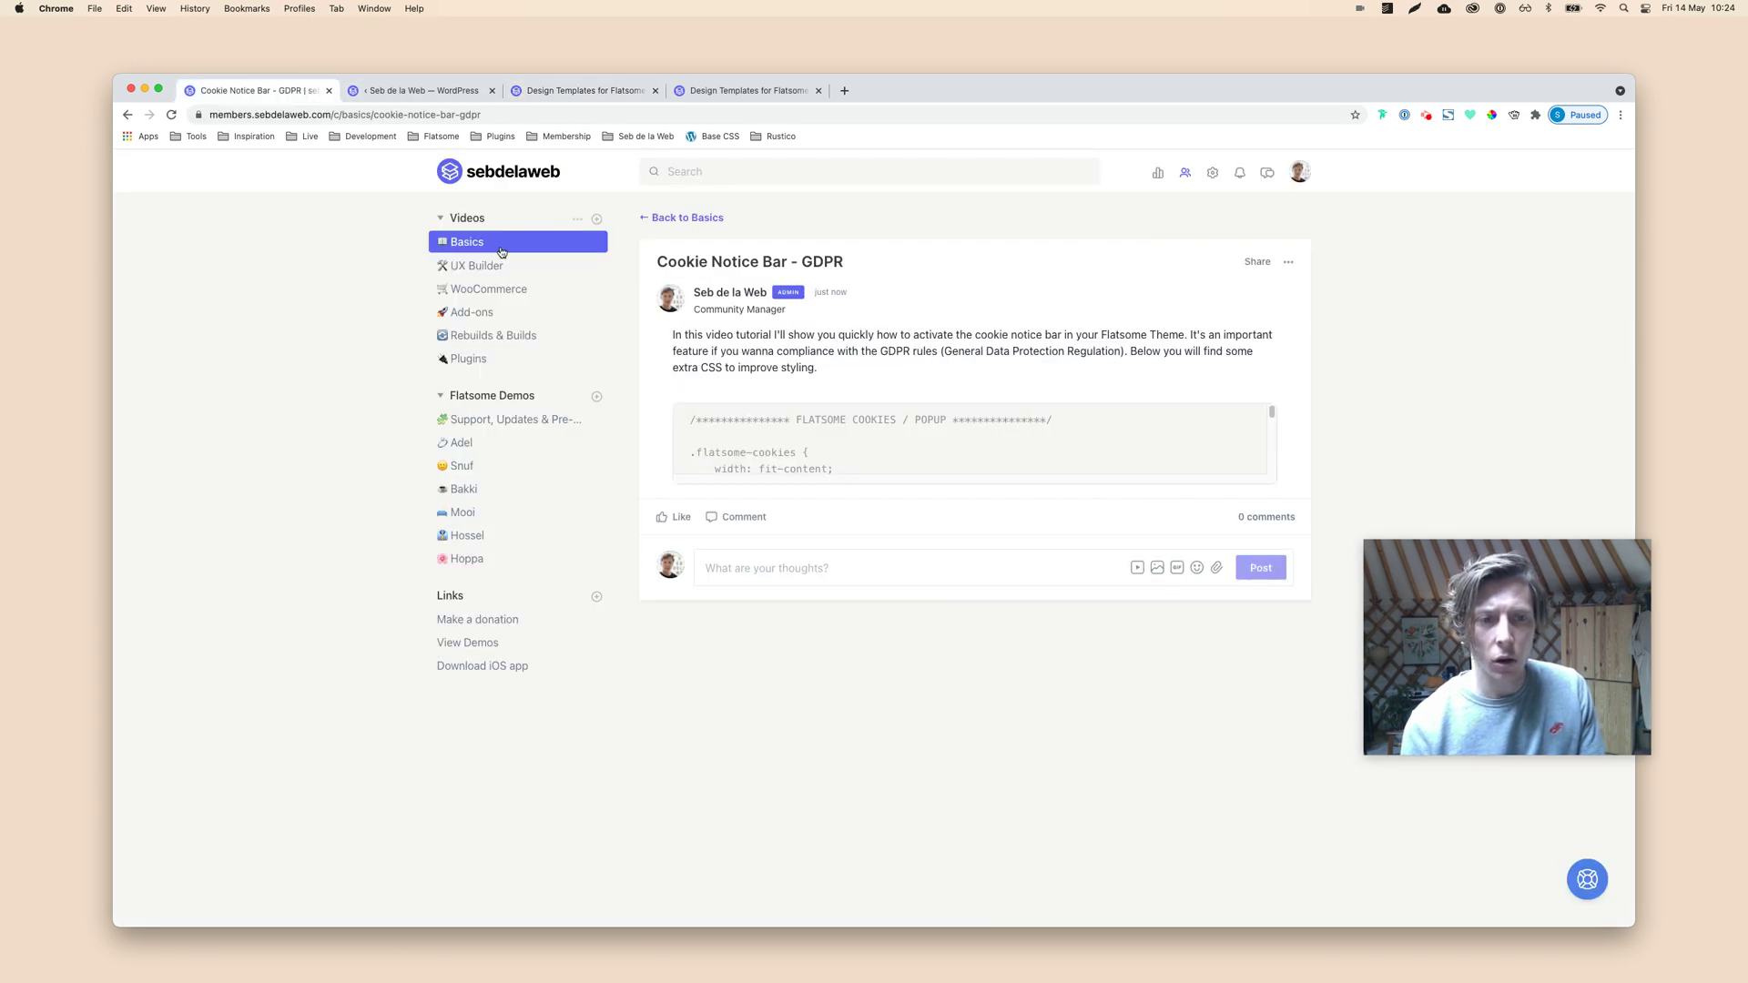
- Open the Basics posts in a new tab, then switch to another live homepage tab
super+click(483, 245)
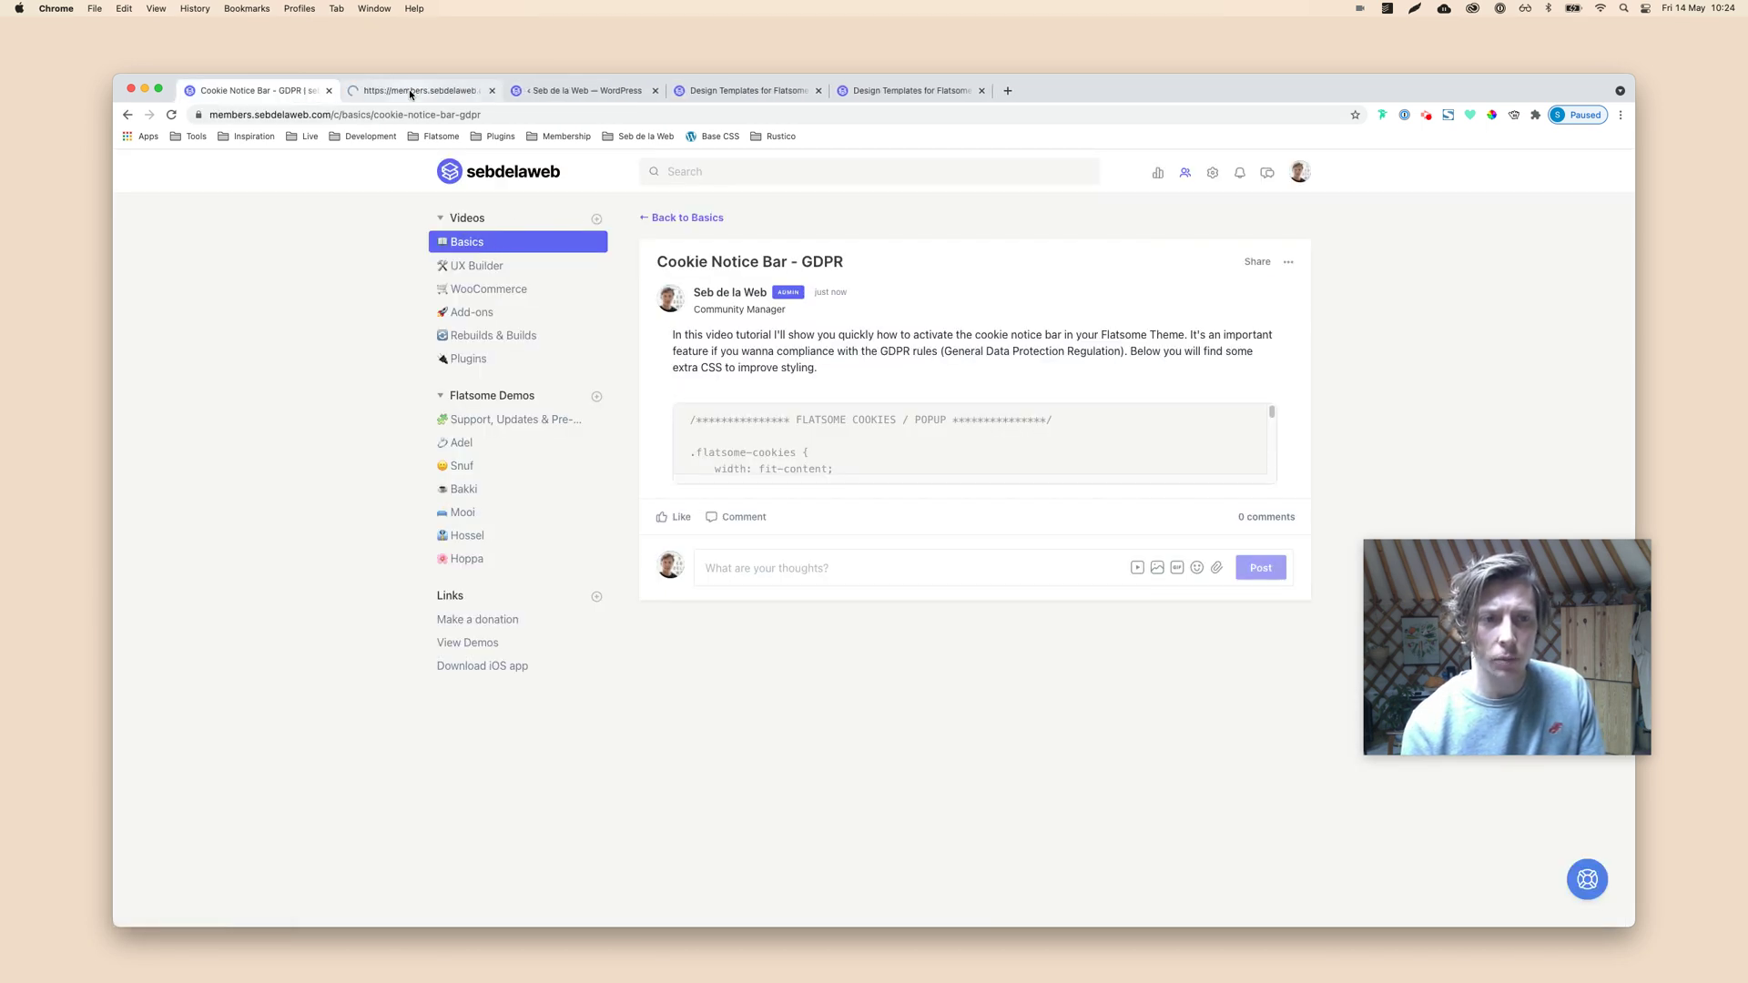
click(408, 92)
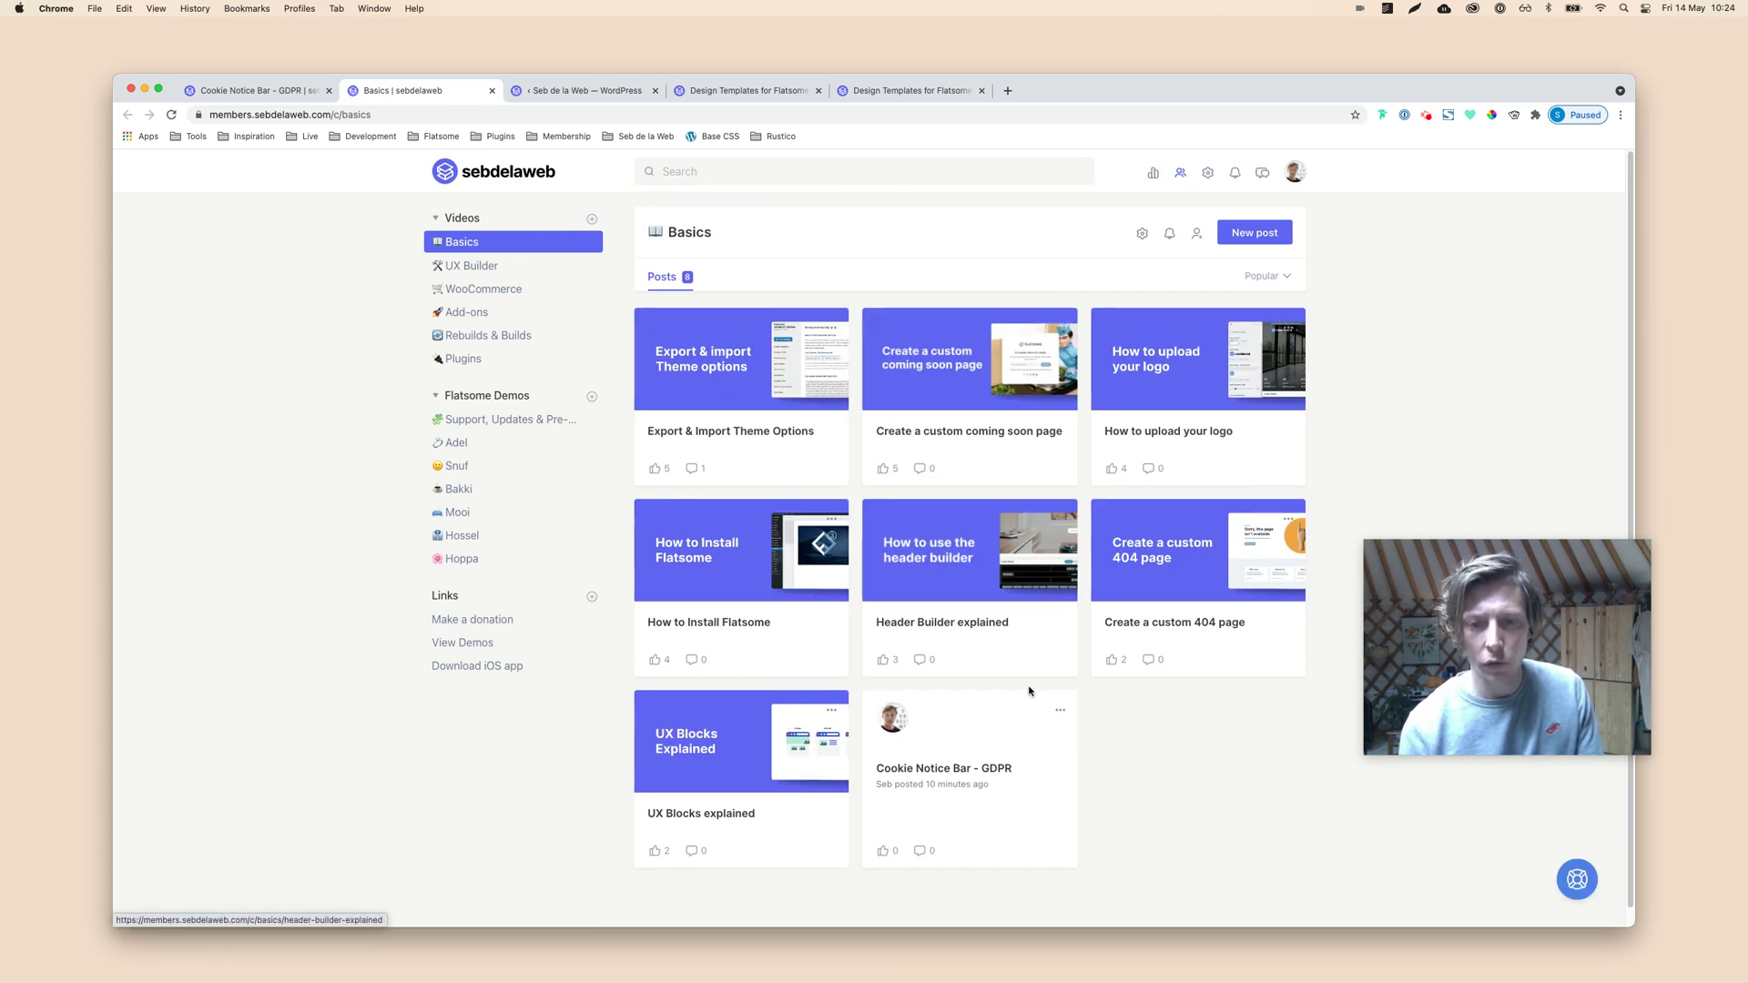
click(897, 92)
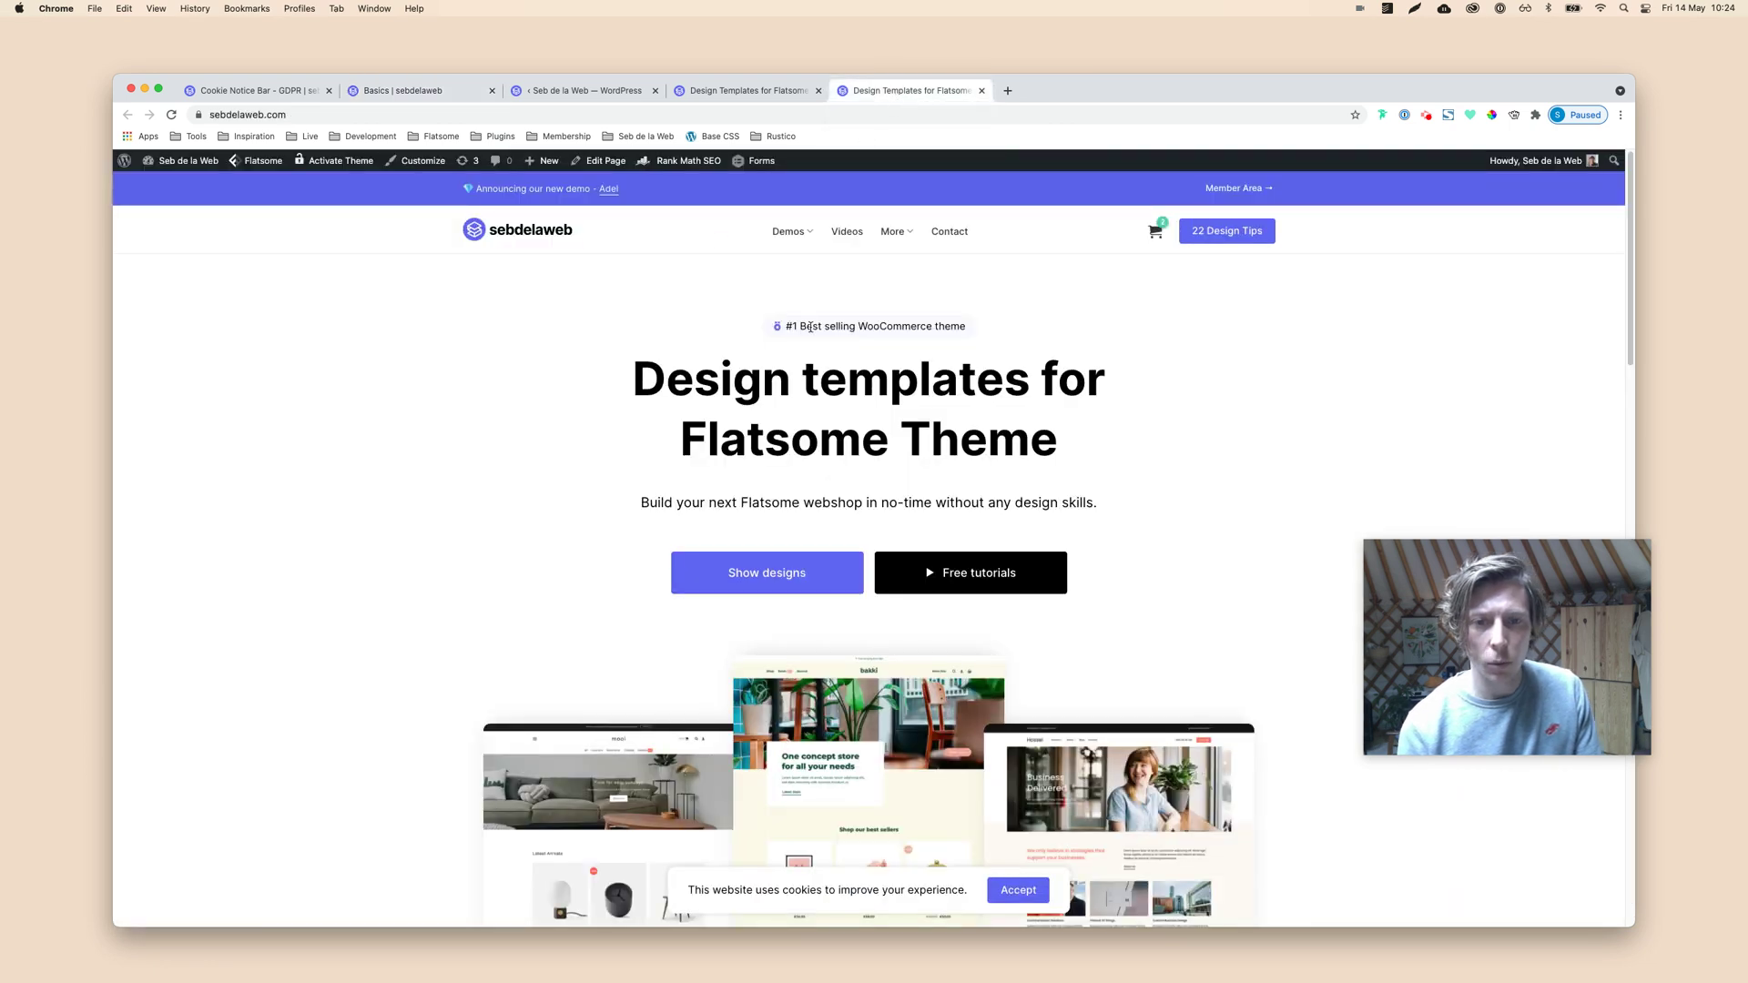
- Scroll through the Flatsome Demos page's demo cards to check the compact cookie popup
click(787, 238)
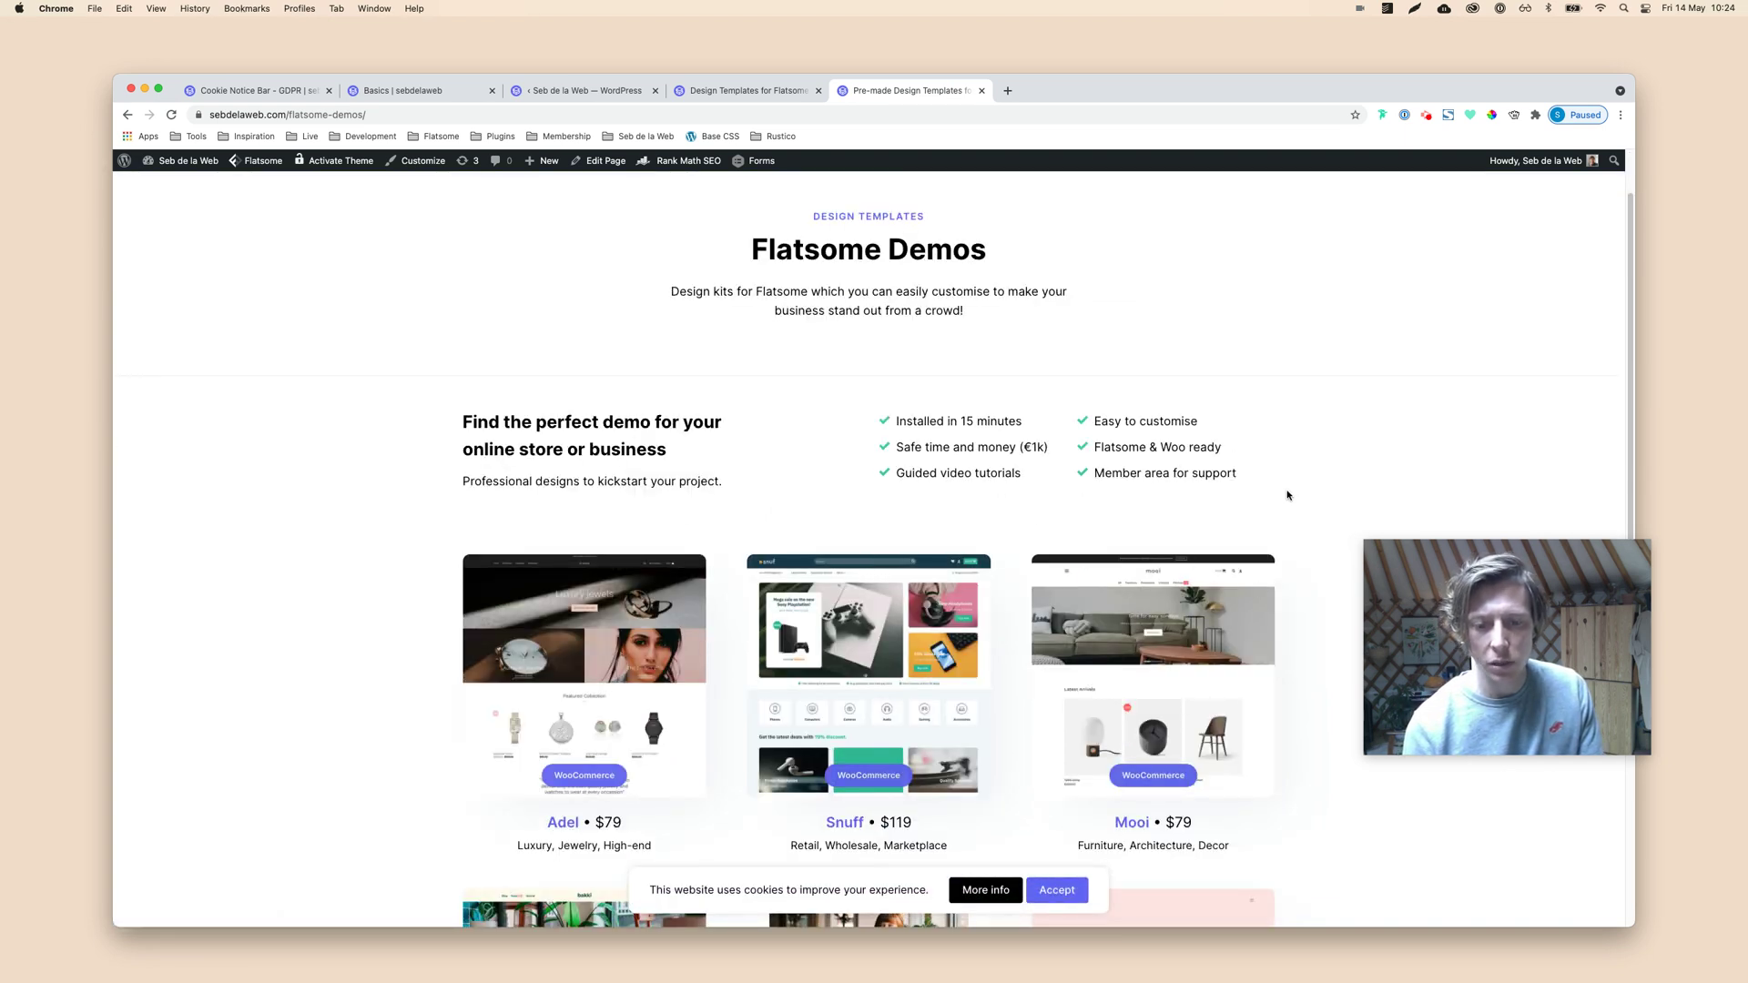
scroll(1287, 495, down, 3)
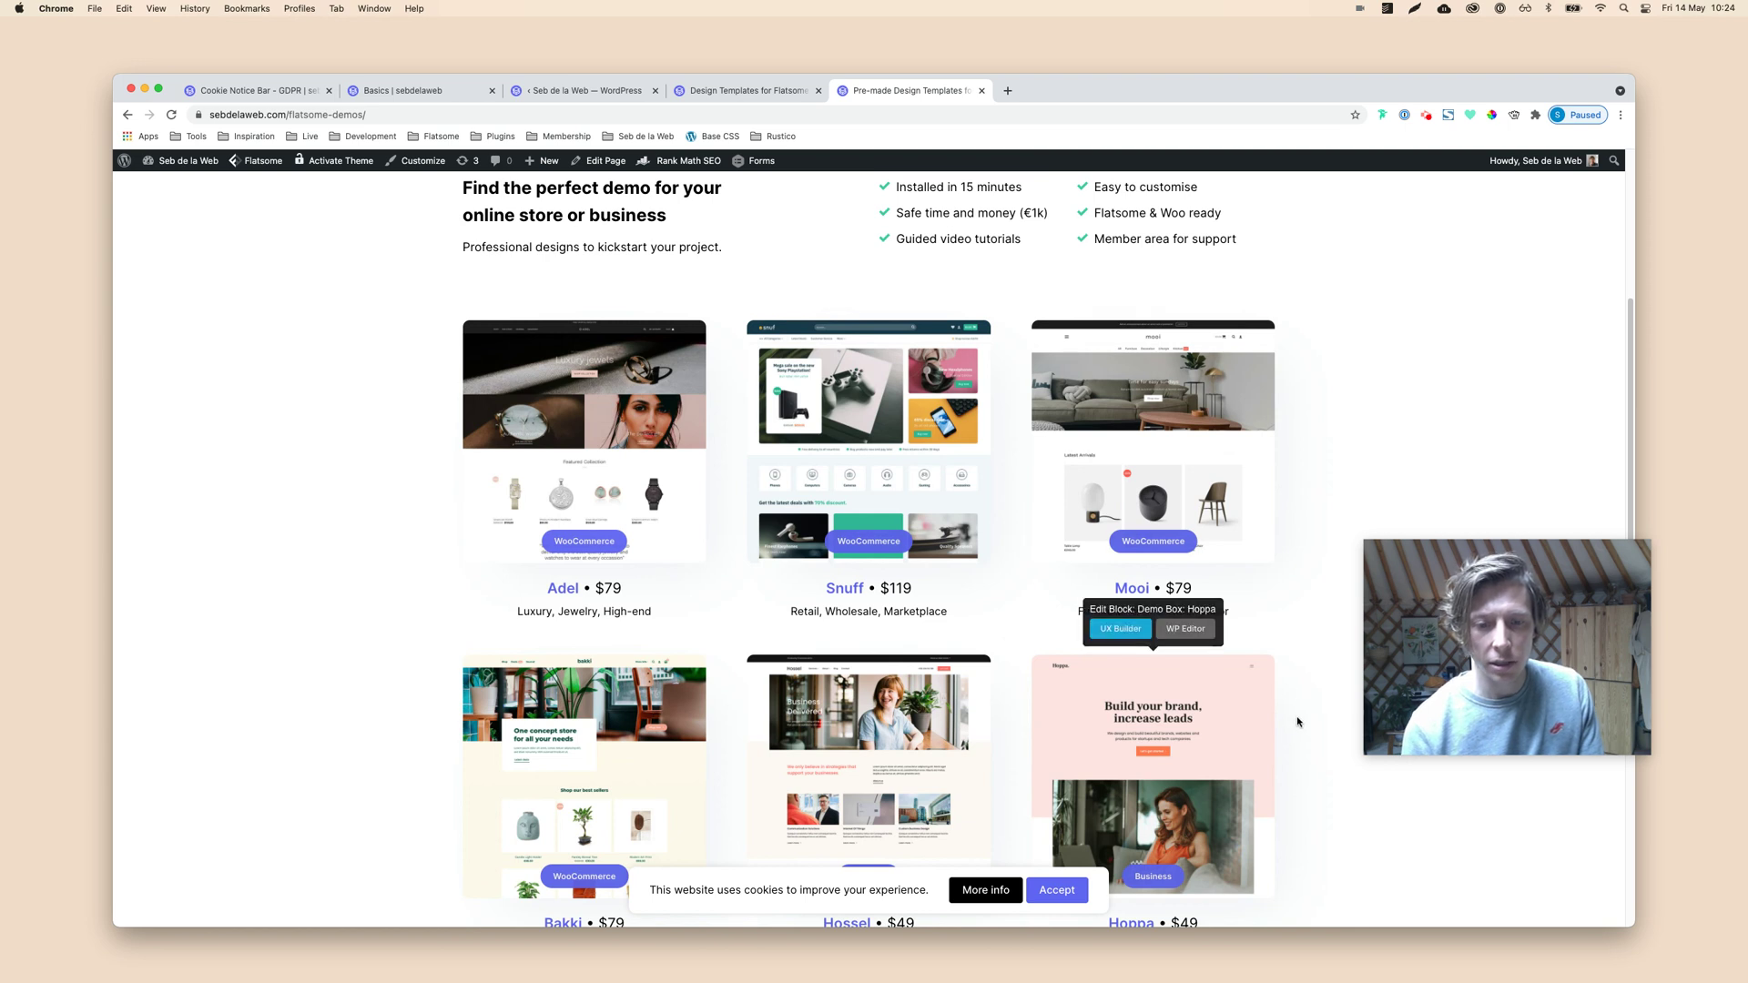
scroll(1297, 721, down, 1)
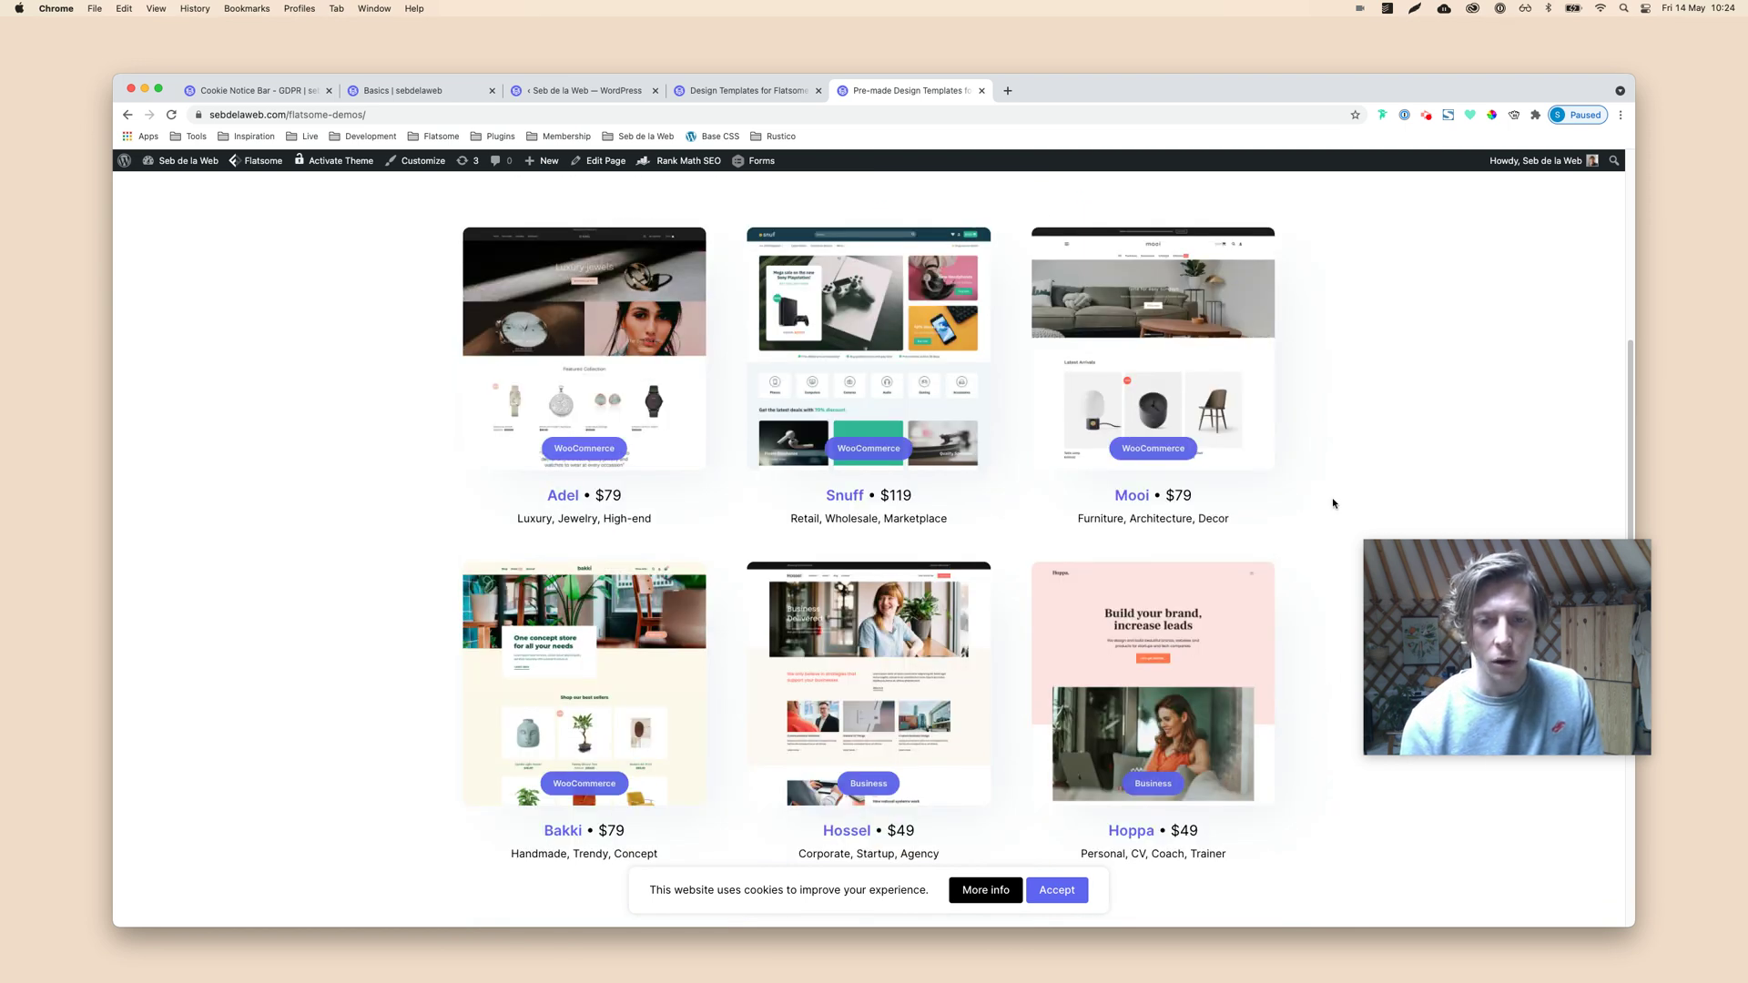
scroll(1311, 537, up, 5)
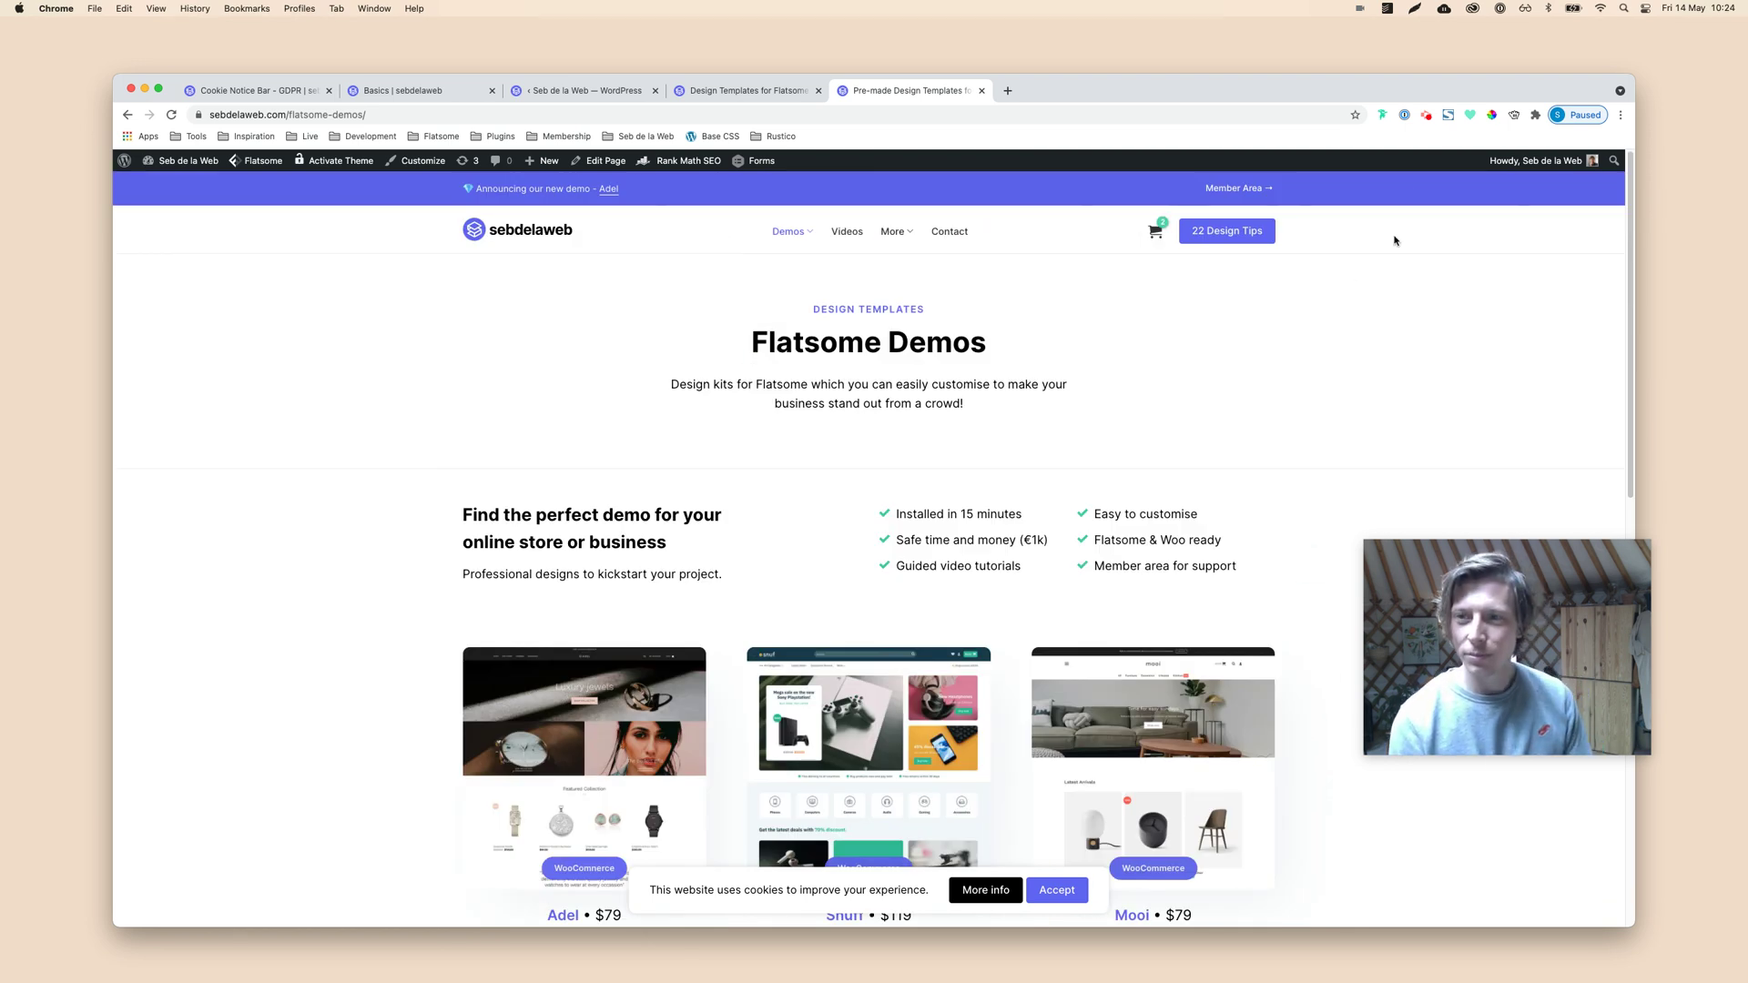